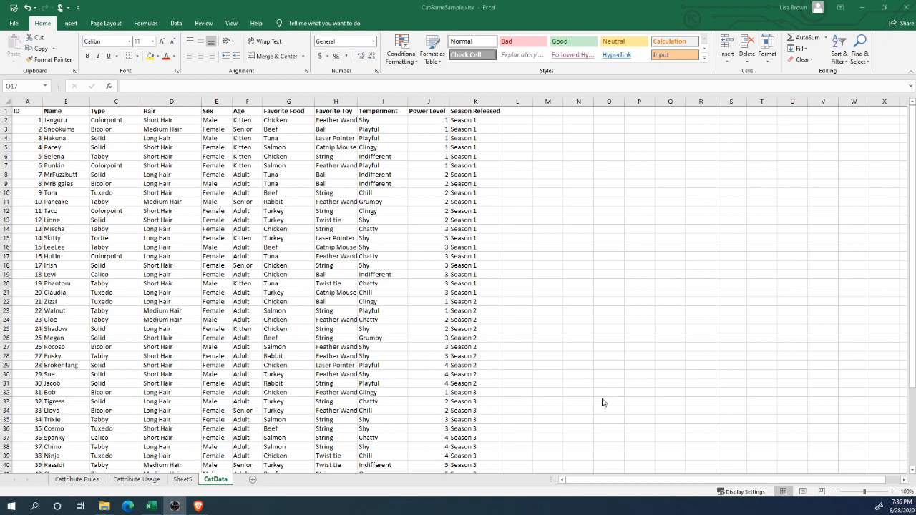
- Enlarge the CatData sheet to 136% and examine the entries in the Name and Type columns
click(865, 495)
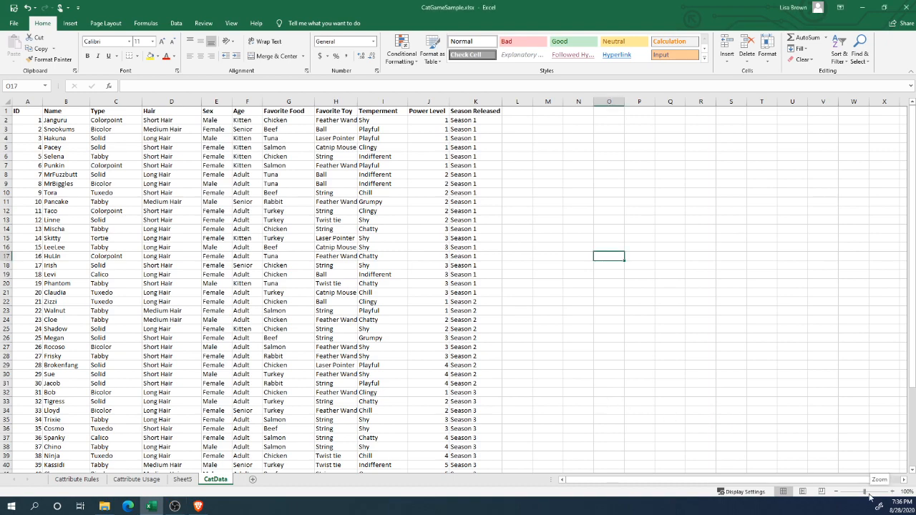
drag(865, 492, 867, 493)
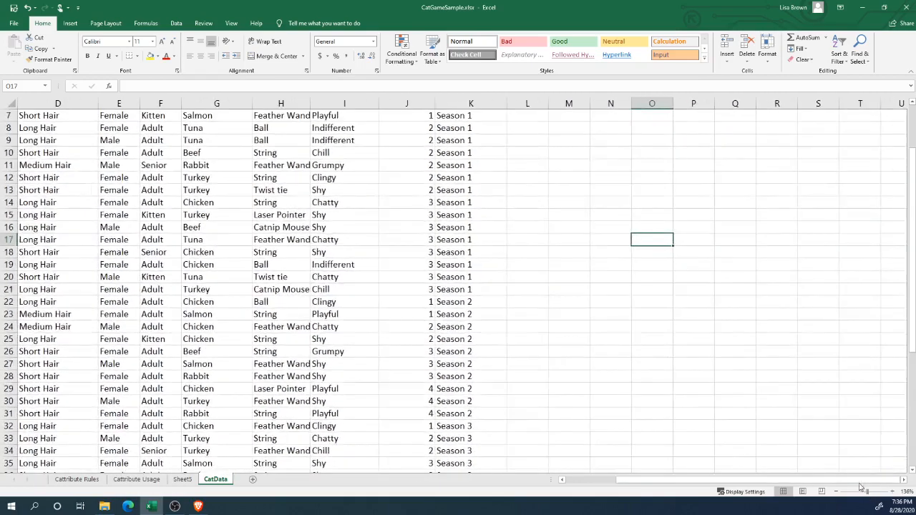
drag(644, 482, 591, 481)
scroll(487, 418, up, 2)
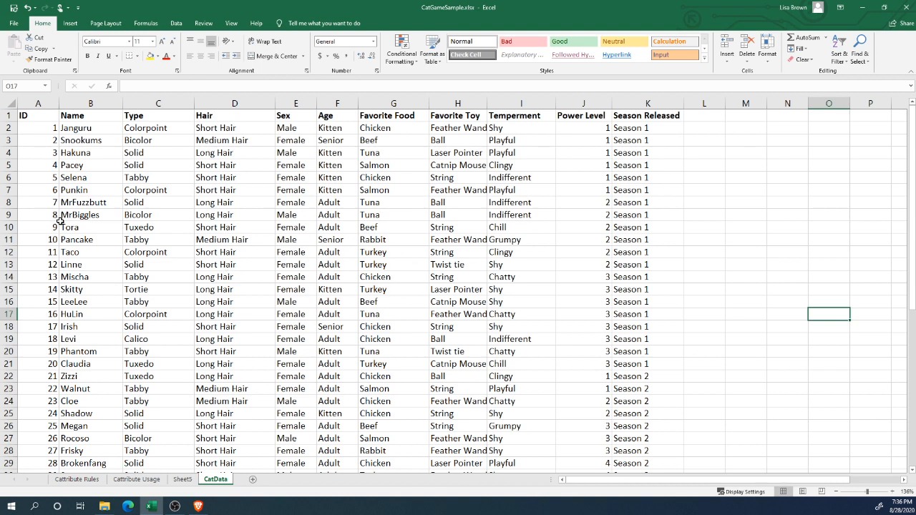
drag(75, 145, 114, 171)
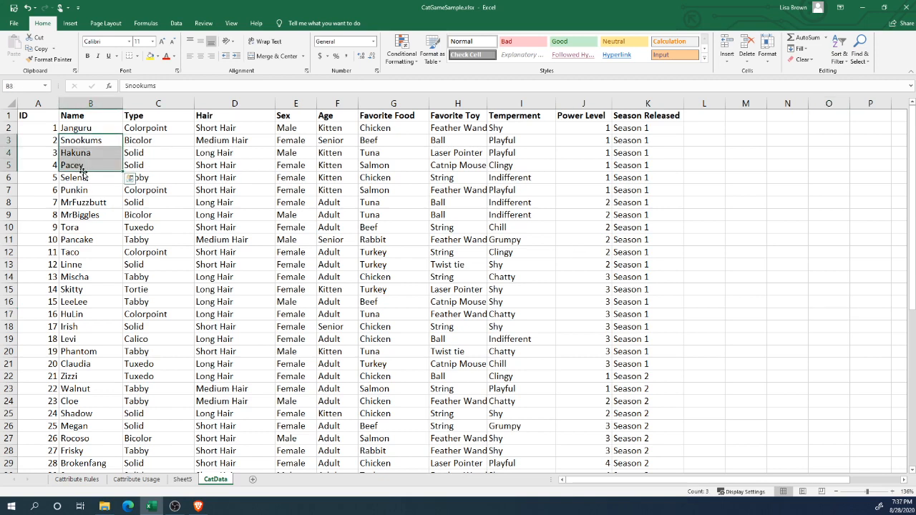
click(144, 120)
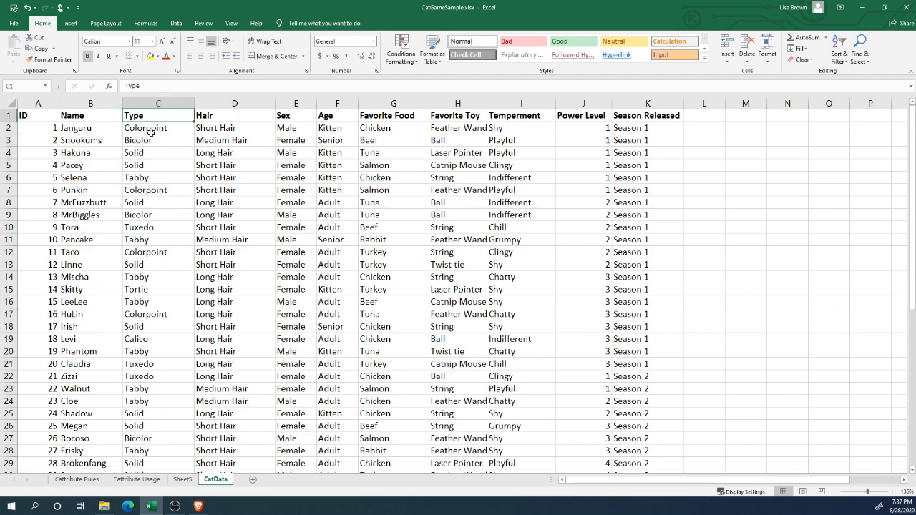
click(146, 130)
click(142, 168)
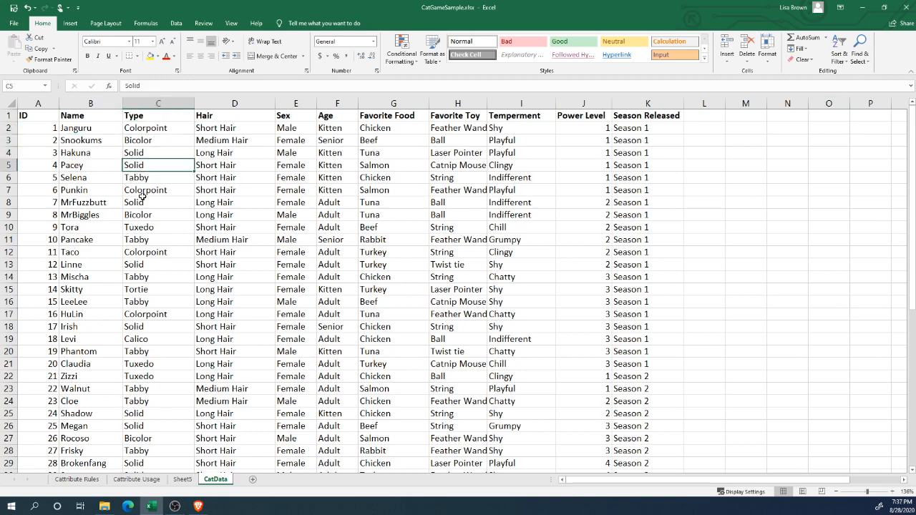
click(141, 152)
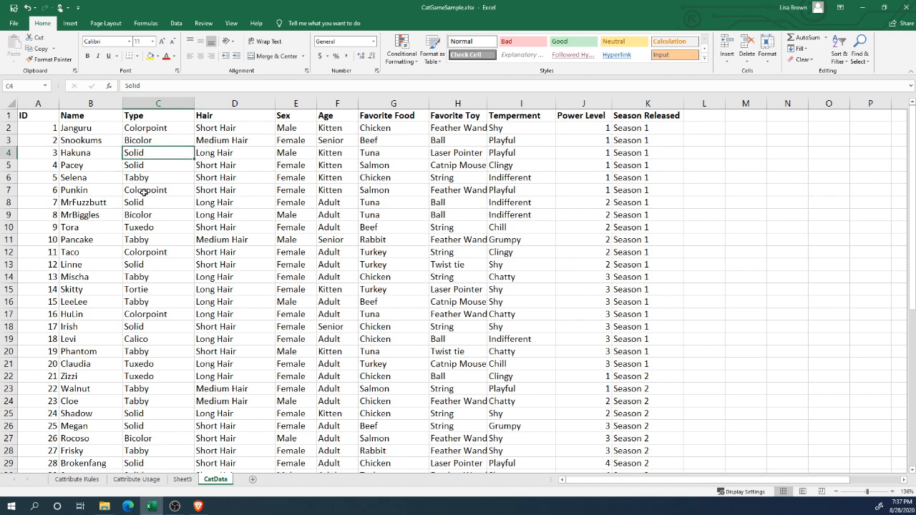
click(148, 178)
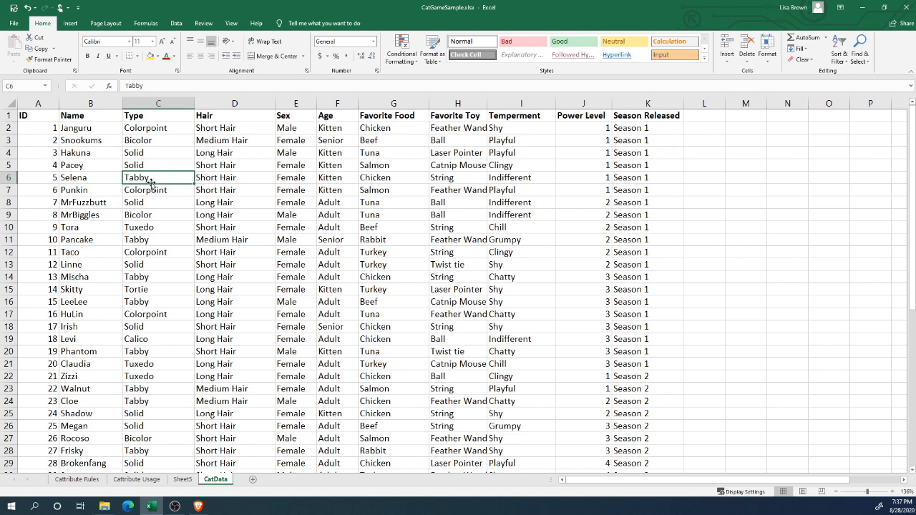
click(145, 153)
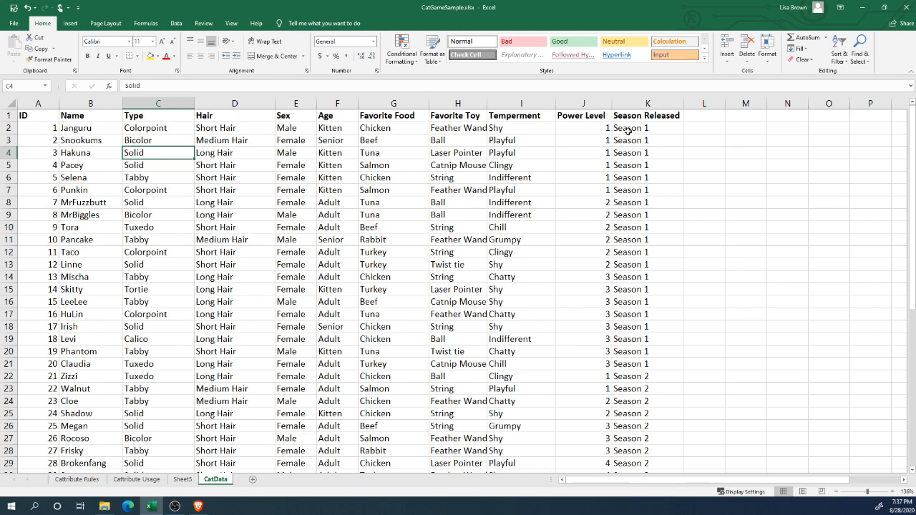
- Examine the Season Released values from the first to the last cat record
drag(628, 132, 656, 358)
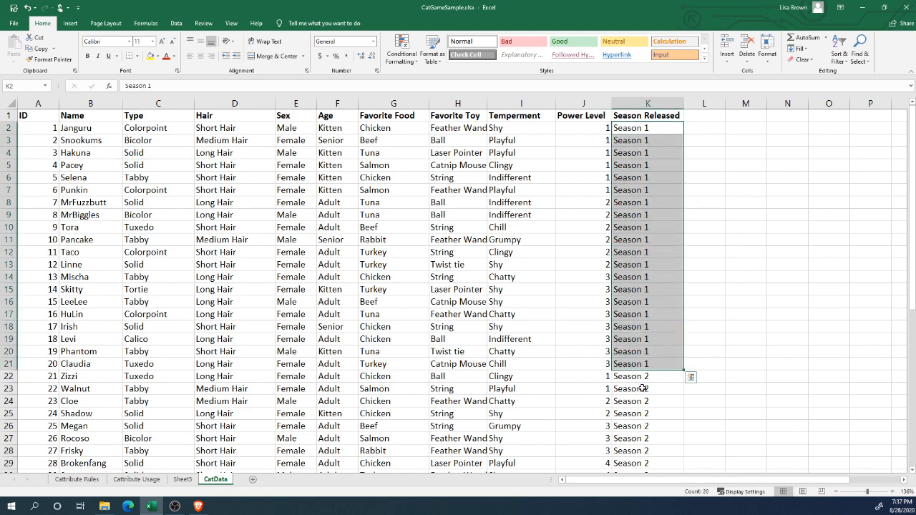
scroll(643, 388, down, 4)
scroll(643, 389, down, 5)
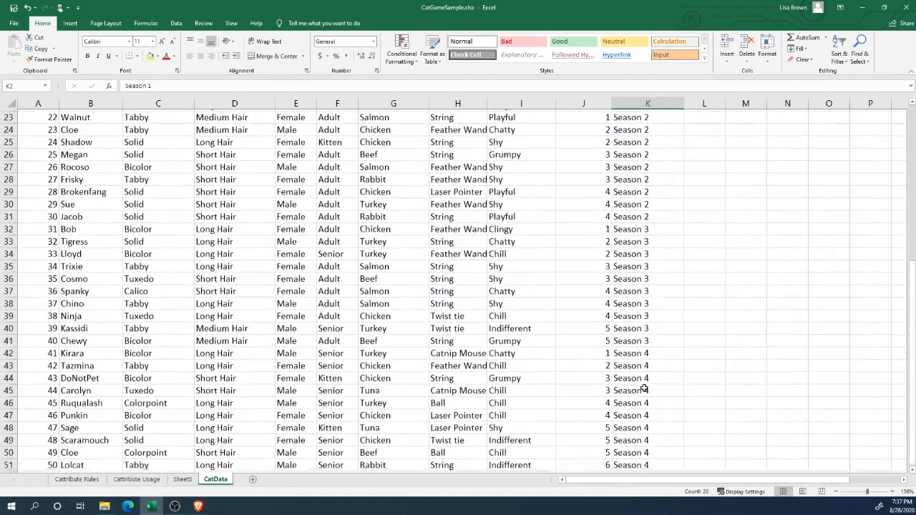
scroll(644, 389, up, 1)
scroll(643, 389, up, 8)
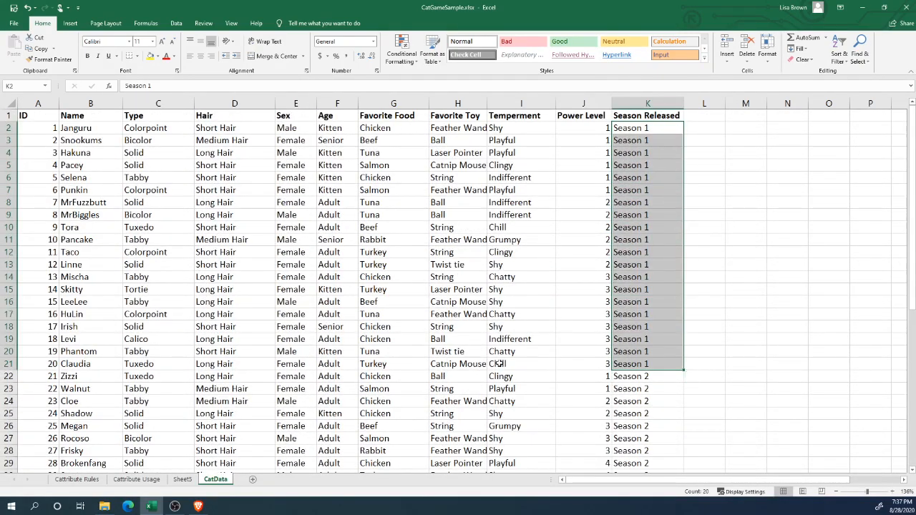
click(478, 366)
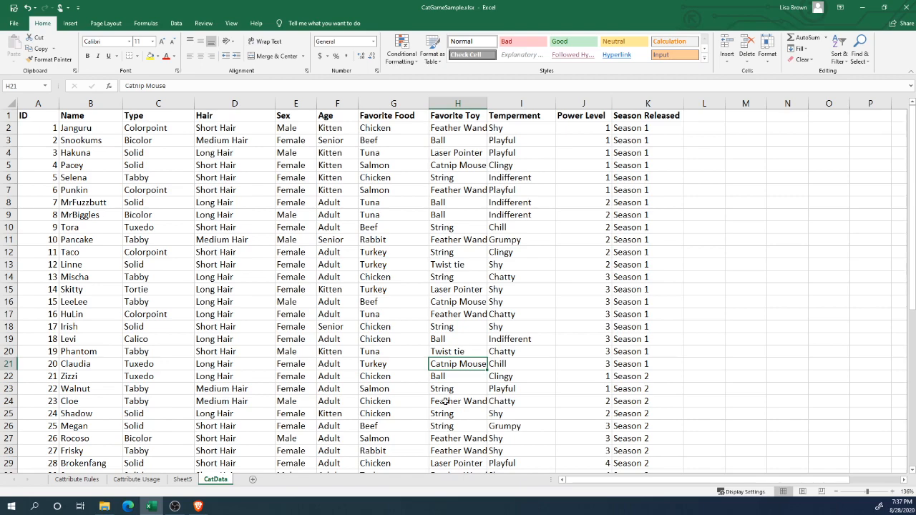
scroll(448, 402, down, 2)
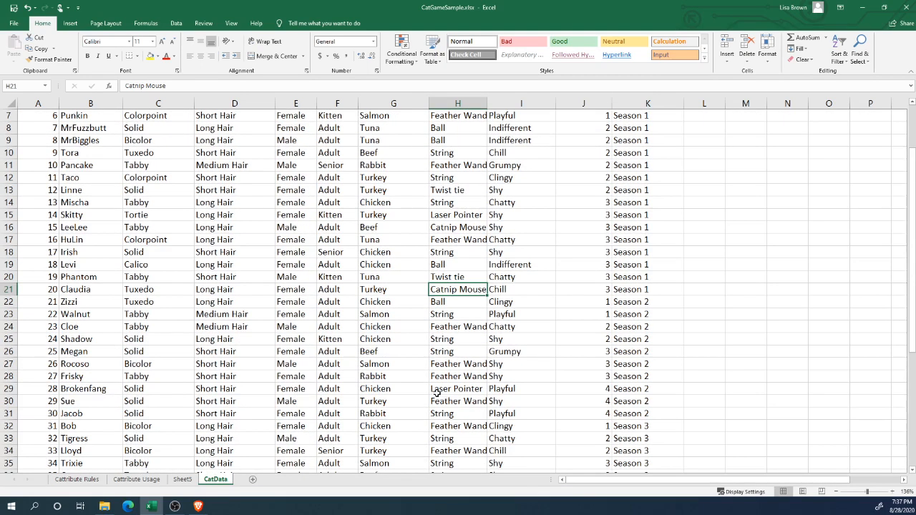
scroll(437, 393, up, 2)
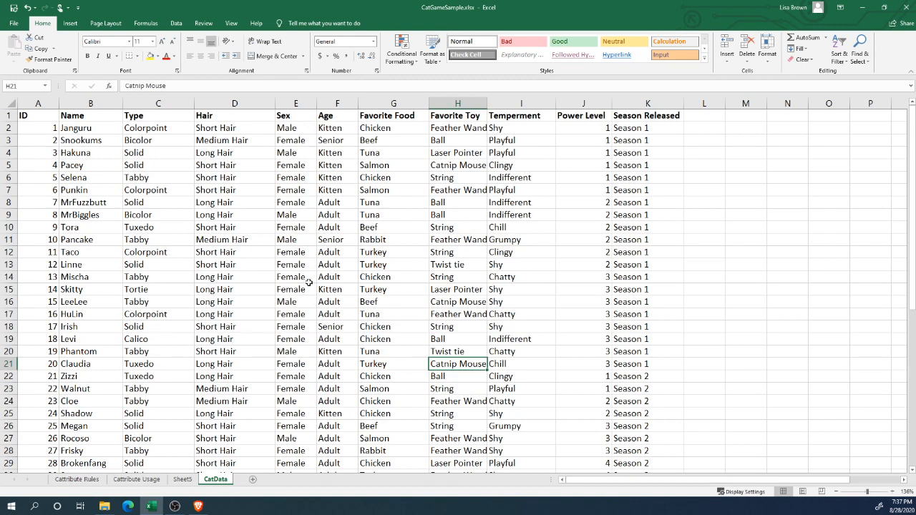
- Format the whole cat data range A1:K51 as a table with headers, using a light blue style from the Medium group
click(263, 253)
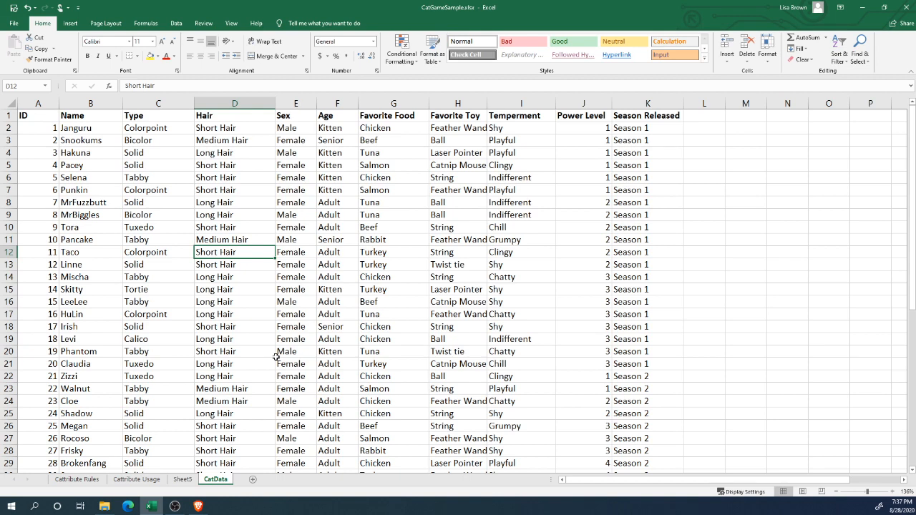
key(ctrl+a)
key(ctrl+q)
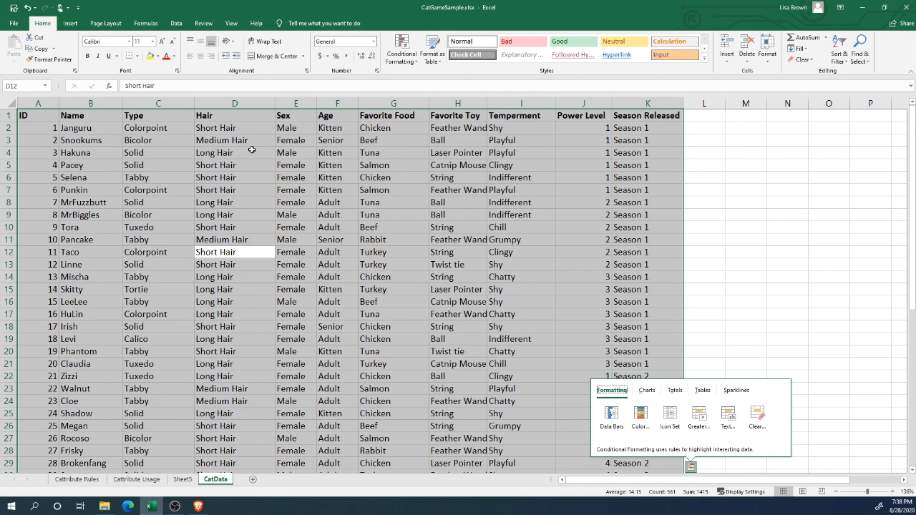
click(43, 24)
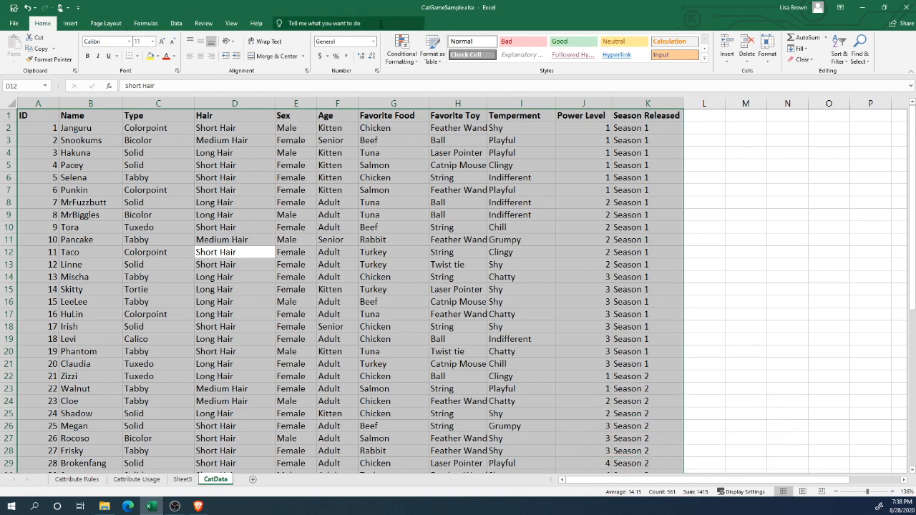
click(433, 61)
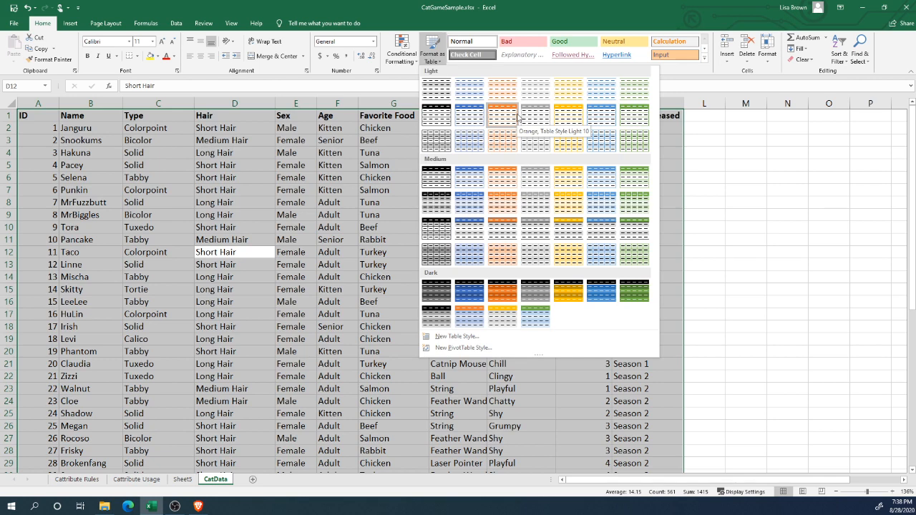
click(599, 179)
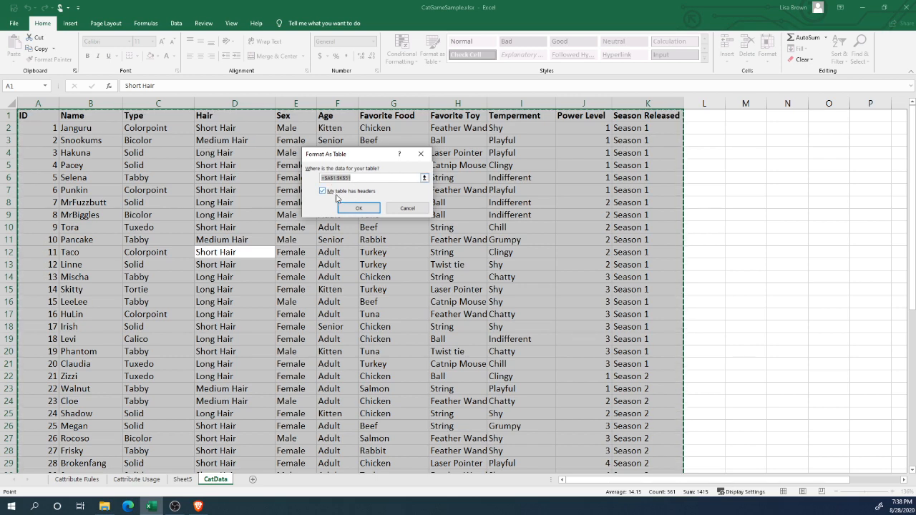
click(360, 208)
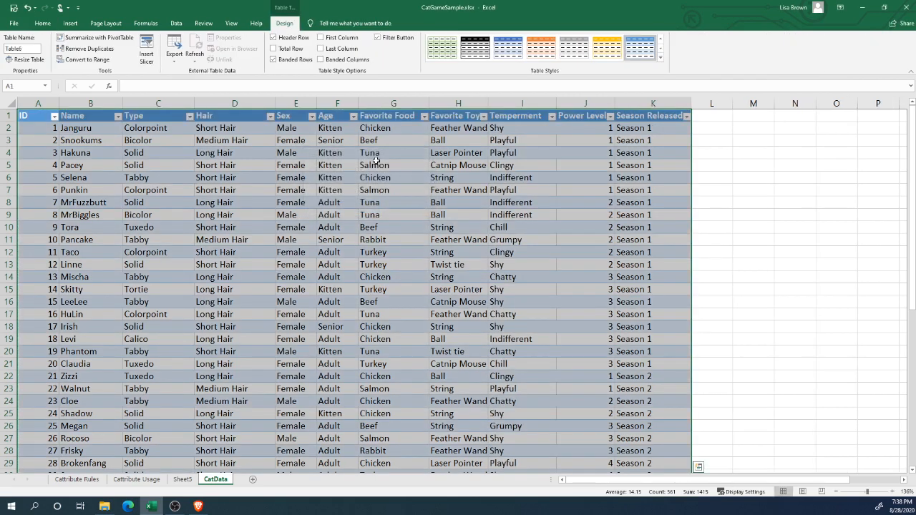
click(372, 191)
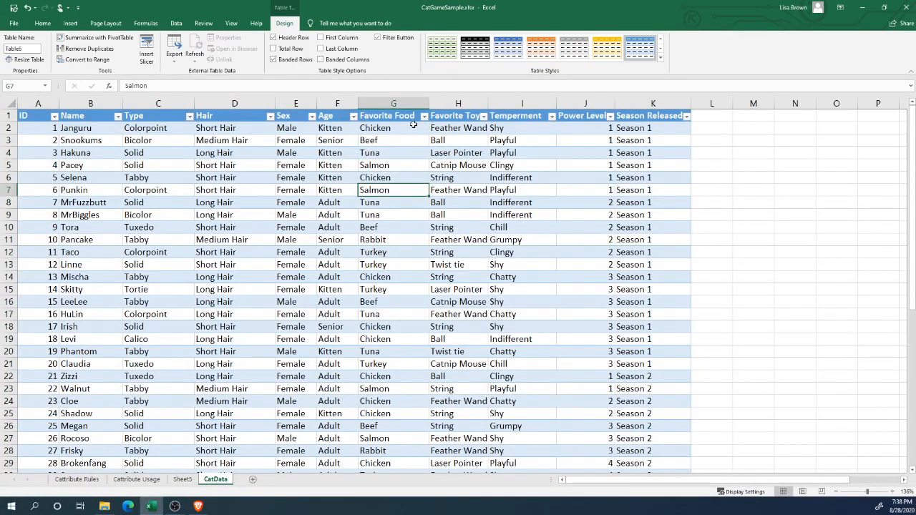
- Sort the table by Favorite Food from A to Z
click(423, 116)
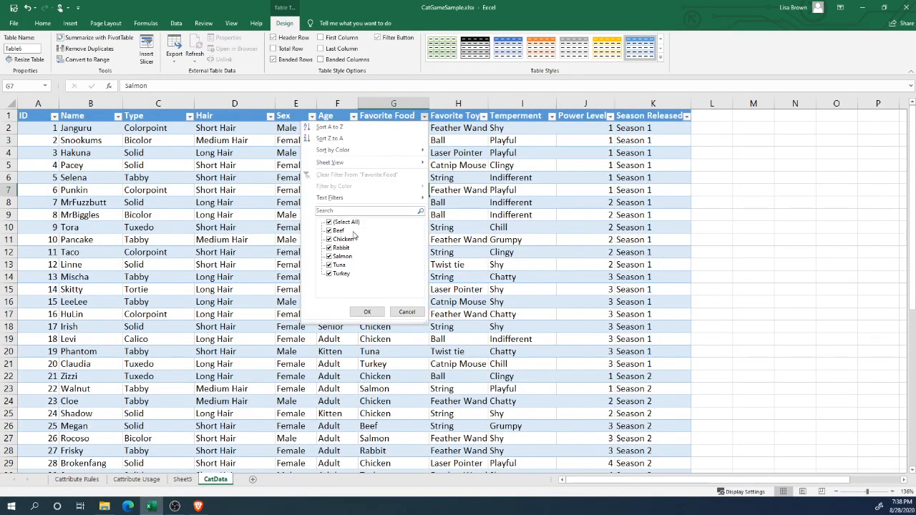
click(329, 126)
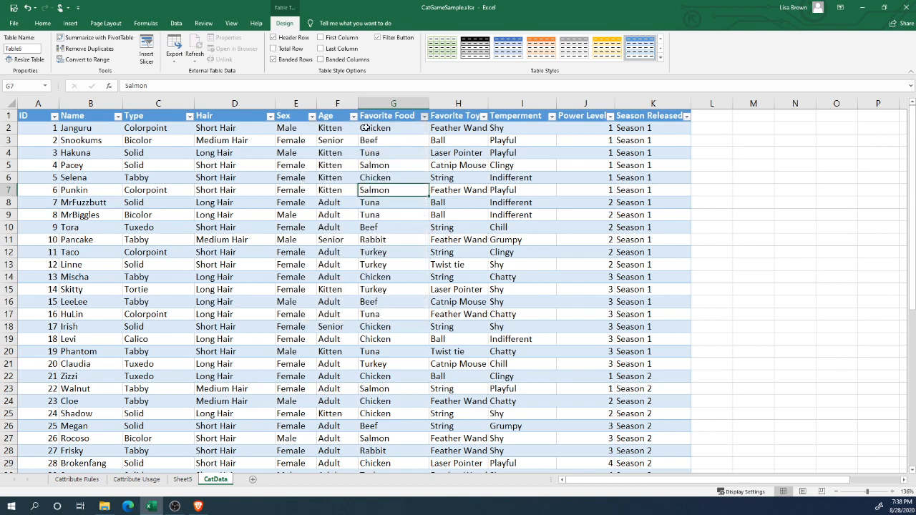
click(423, 116)
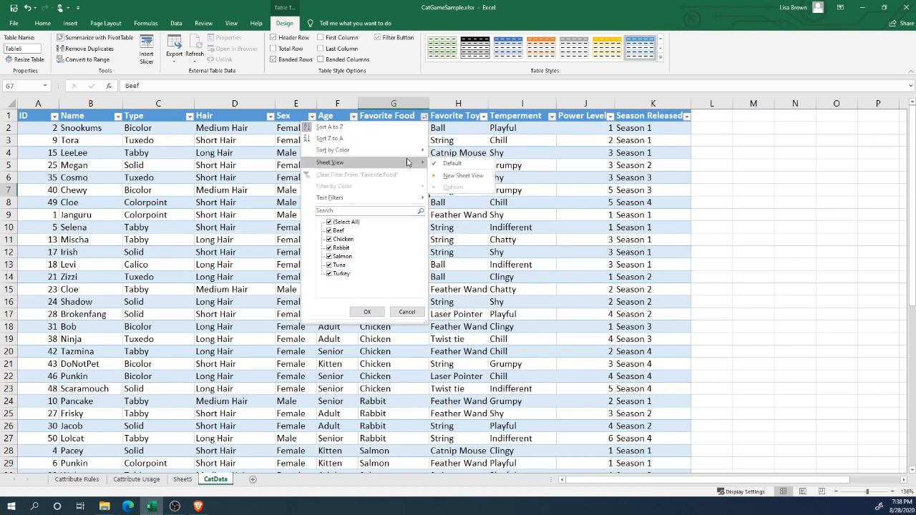
click(580, 151)
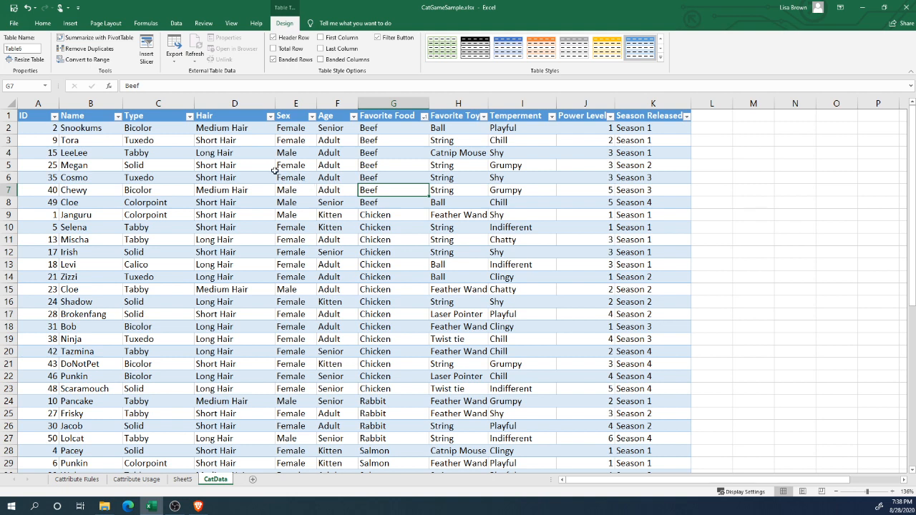
- Rename the cat data table as CatDataTable
click(170, 199)
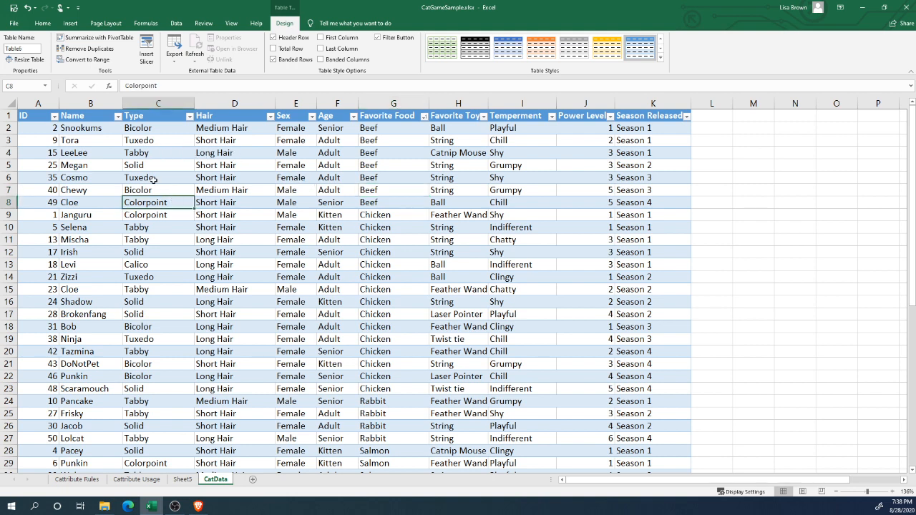
click(24, 50)
click(761, 178)
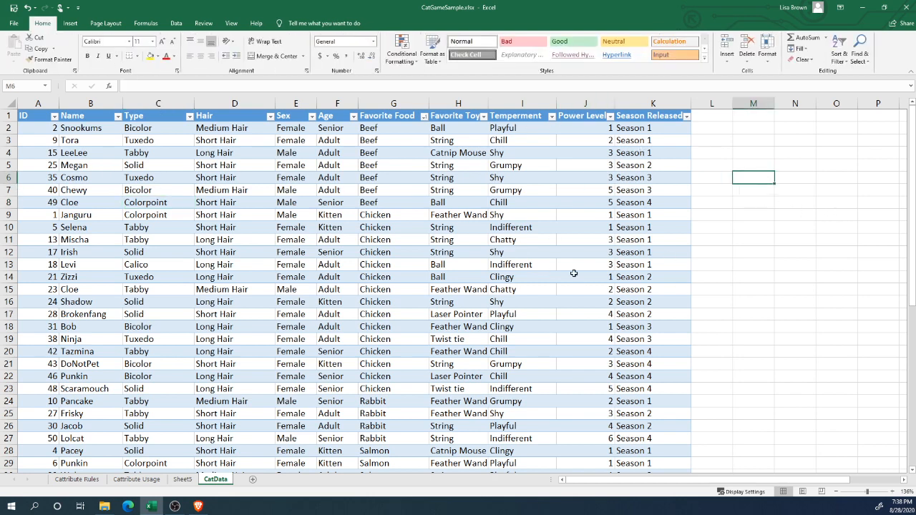
click(375, 226)
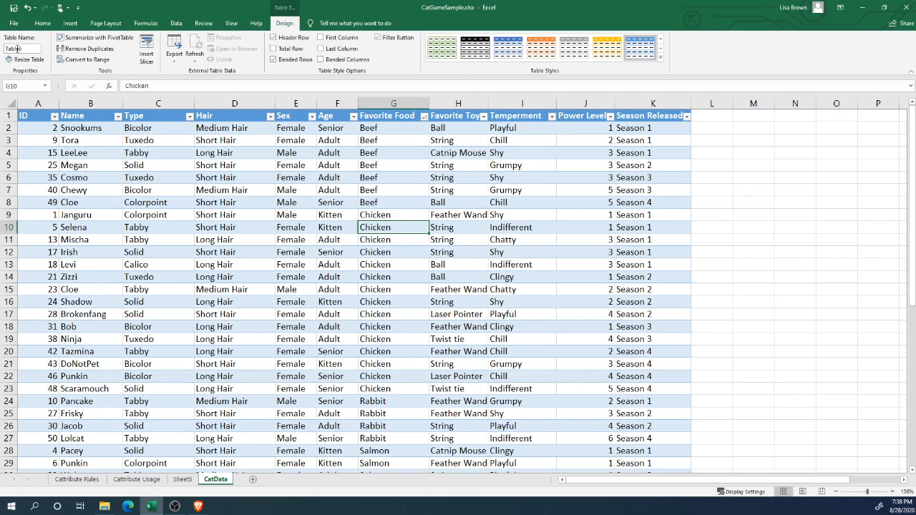
drag(10, 46, 8, 46)
text(CatData)
key(Return)
click(789, 249)
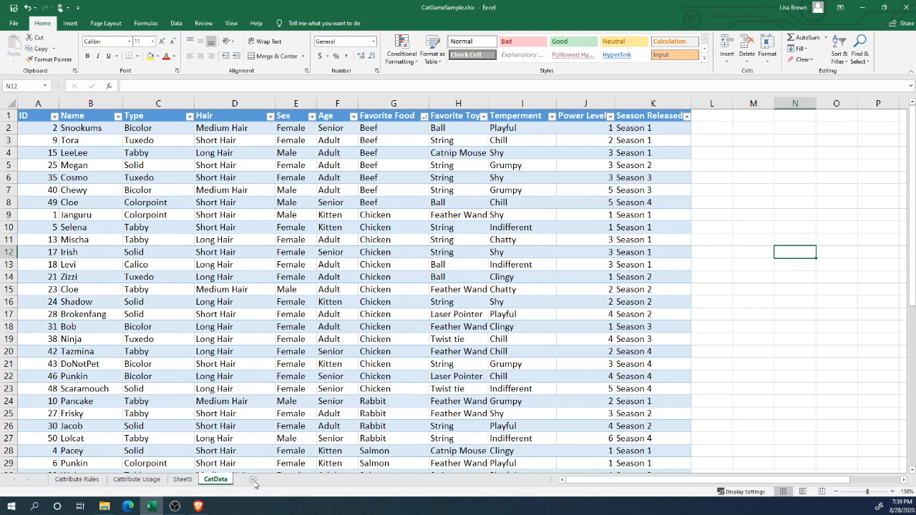
- Add a new worksheet and insert a PivotTable based on CatDataTable at its cell A1
click(253, 479)
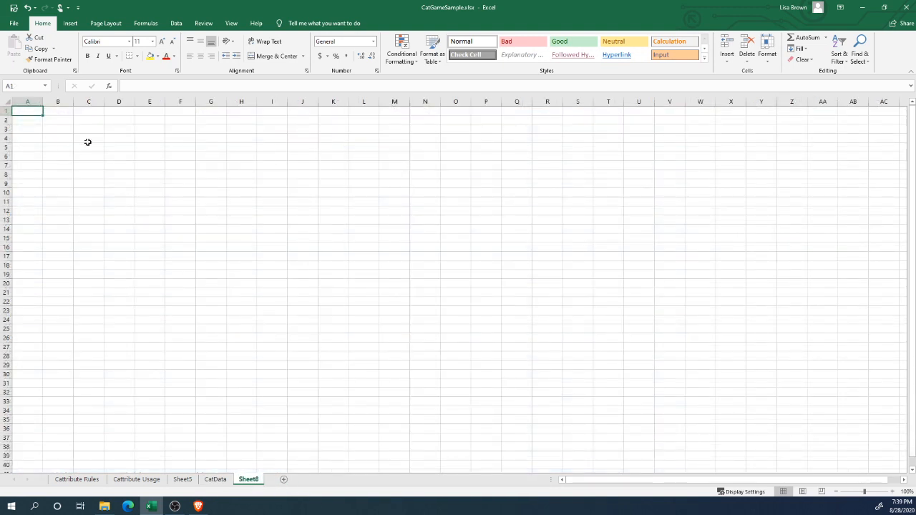
click(68, 23)
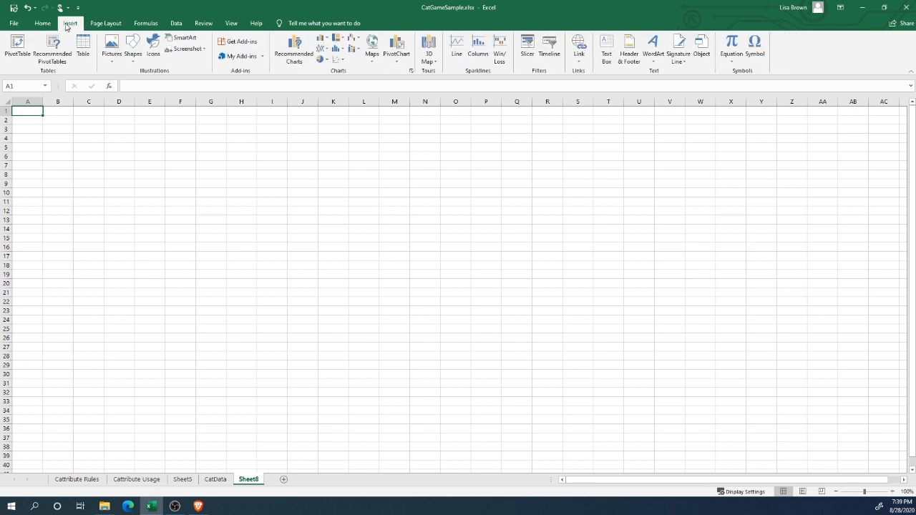
click(17, 47)
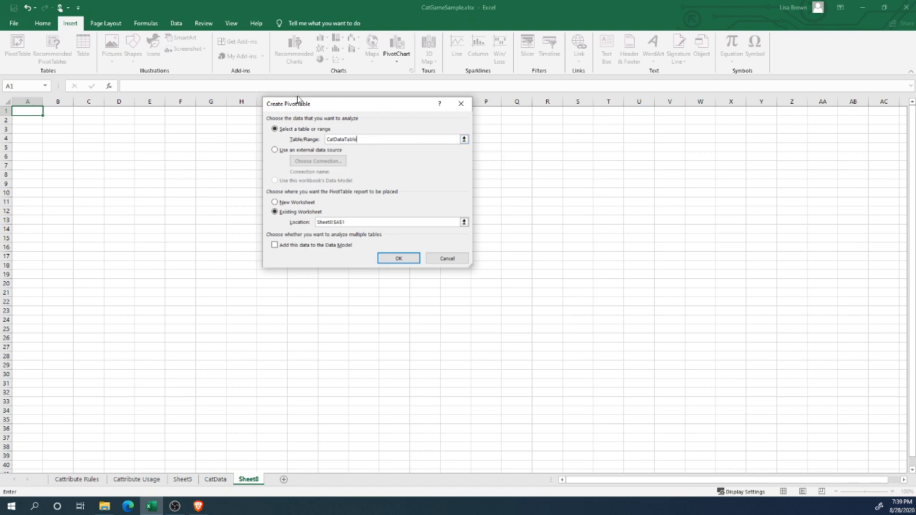
click(401, 261)
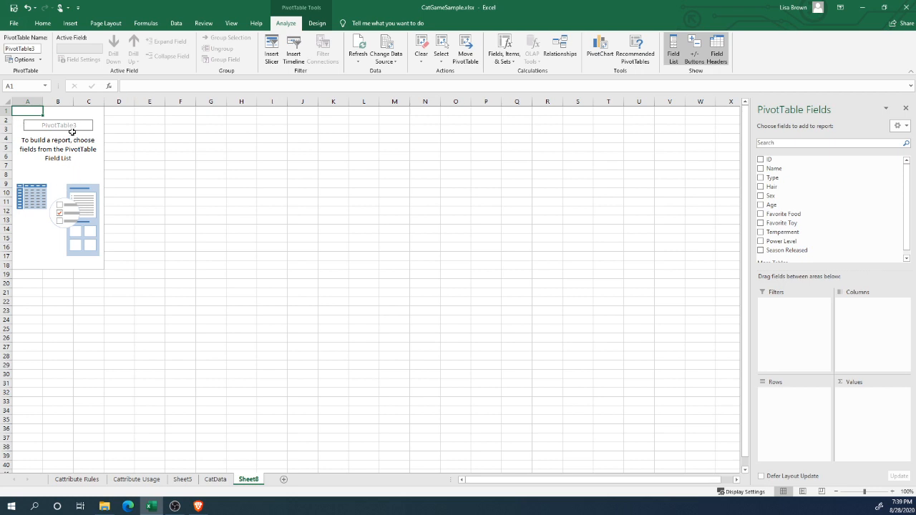
- Rename the new PivotTable as CatPivotTable
click(20, 49)
text(CatPivotTable)
click(224, 174)
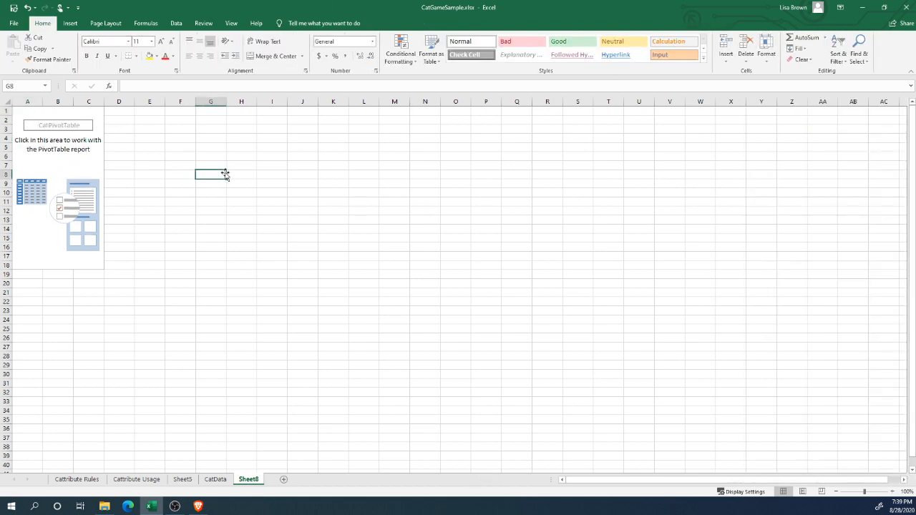
- Add the Type field to the rows of CatPivotTable
click(79, 165)
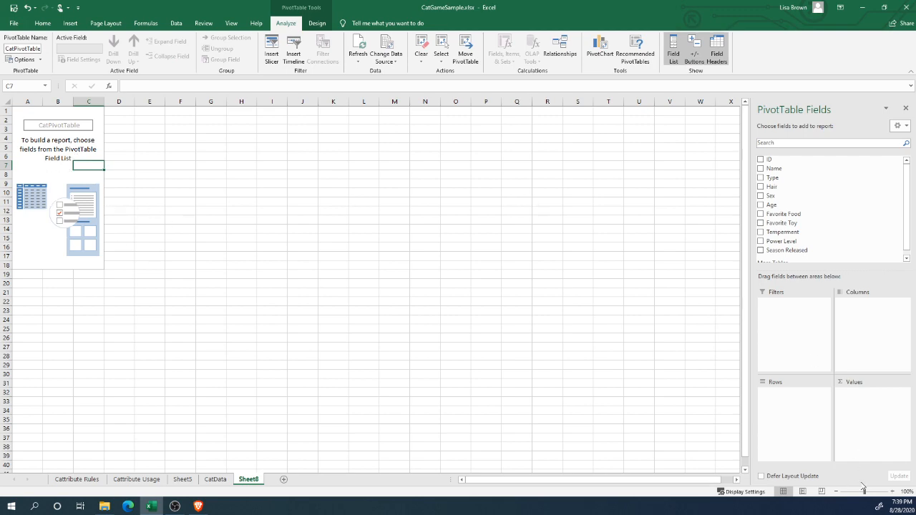
drag(863, 489, 873, 496)
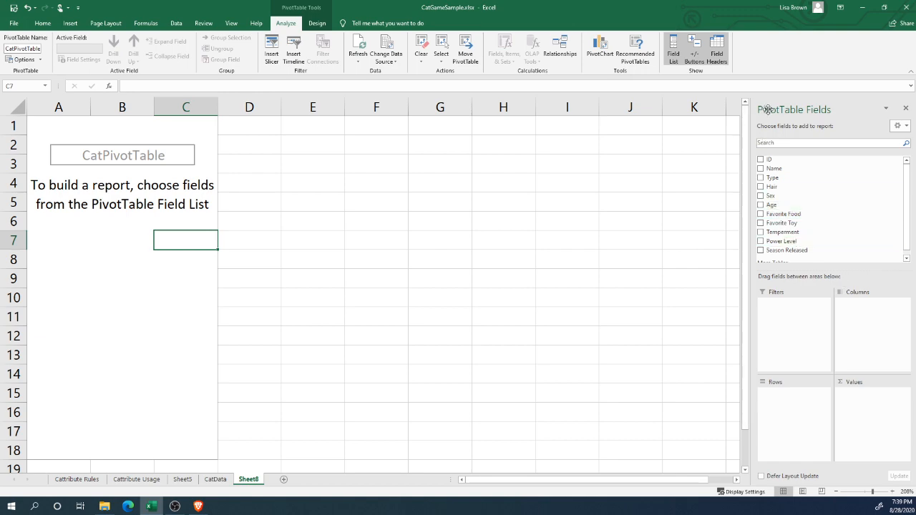
click(216, 480)
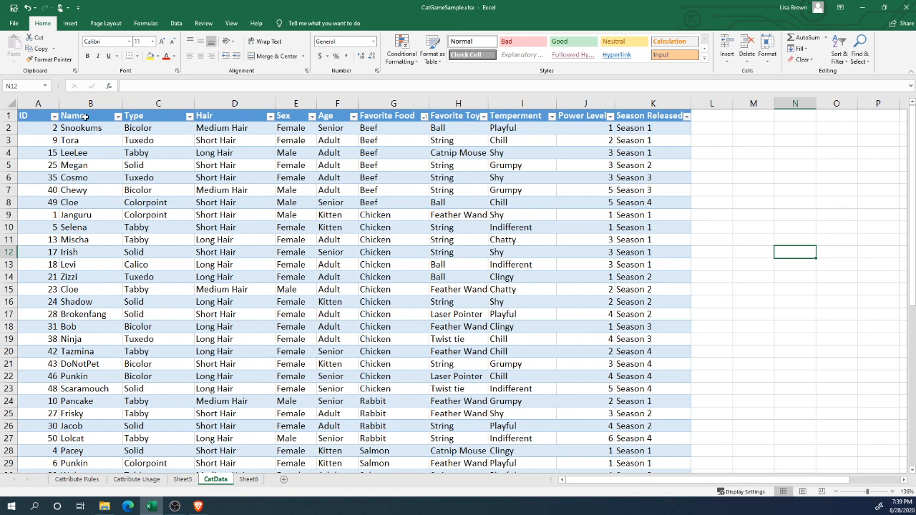
click(248, 478)
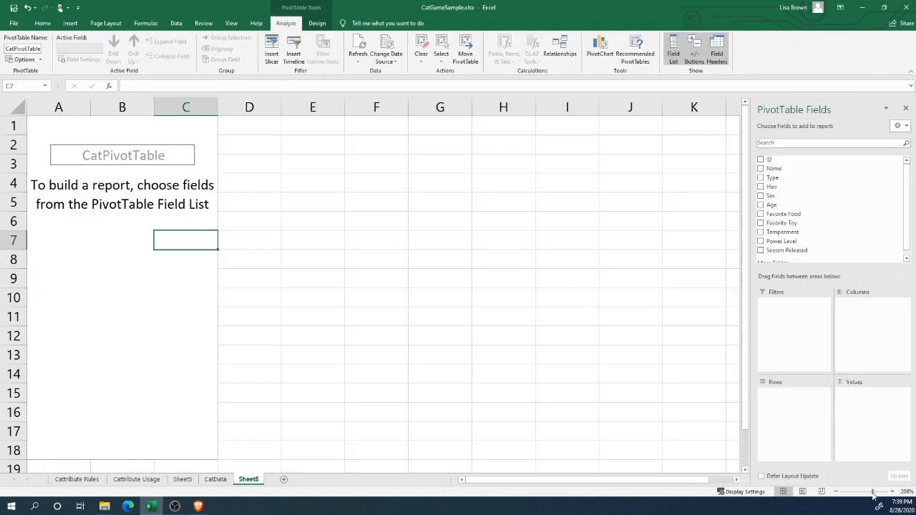
drag(872, 496, 869, 494)
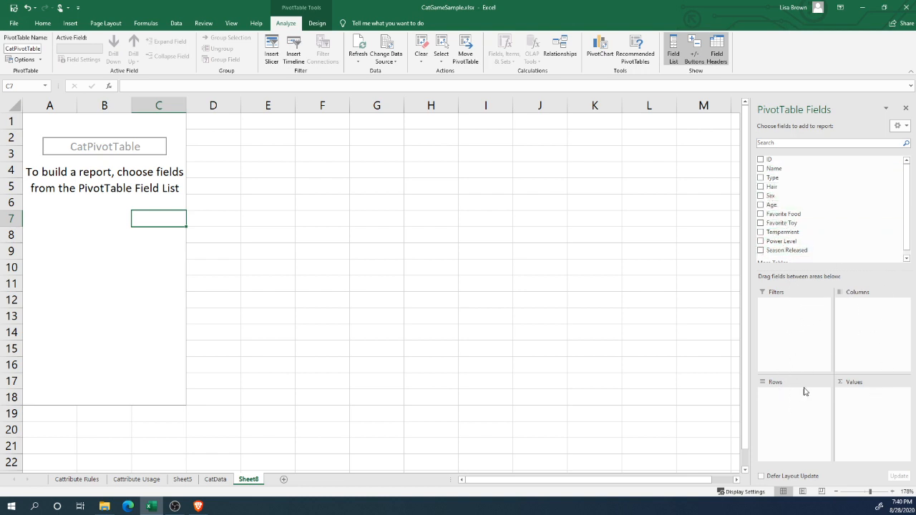
drag(775, 178, 804, 405)
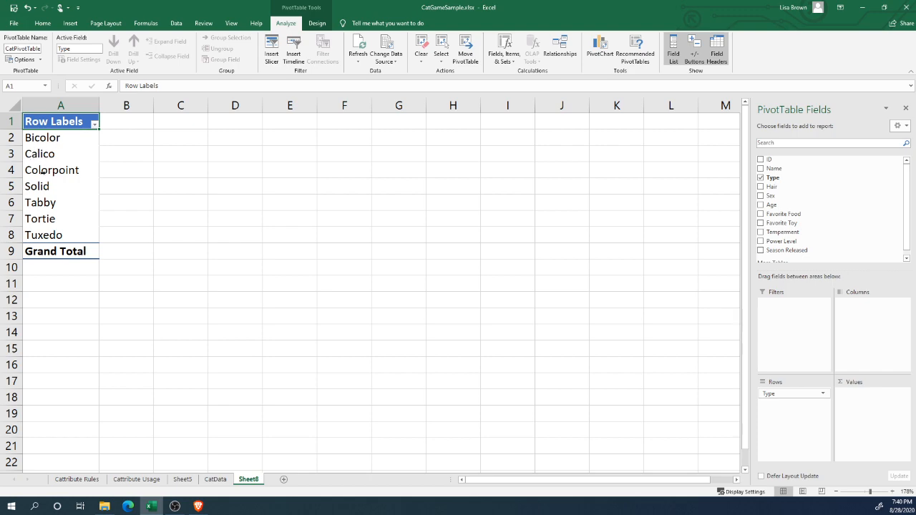
- Check the Type column in the CatData sheet and add Type to the PivotTable's values as a count
click(215, 479)
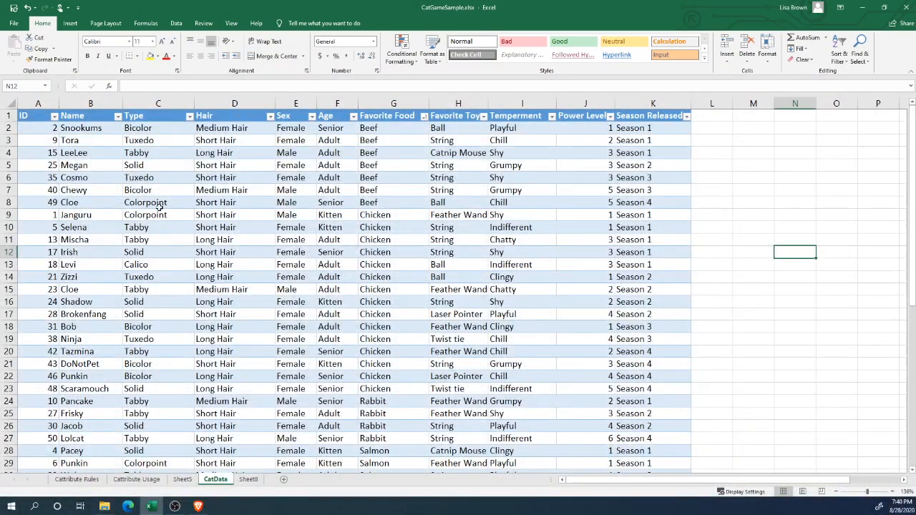
click(154, 127)
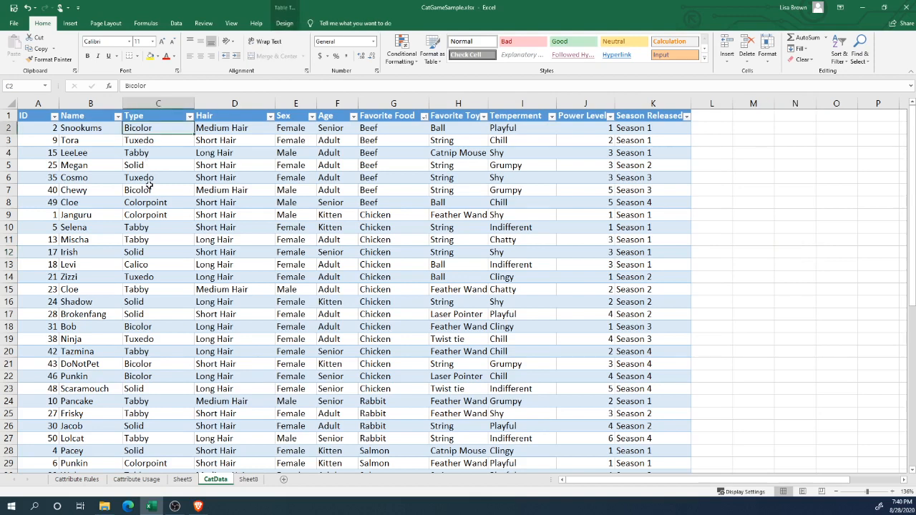
click(249, 480)
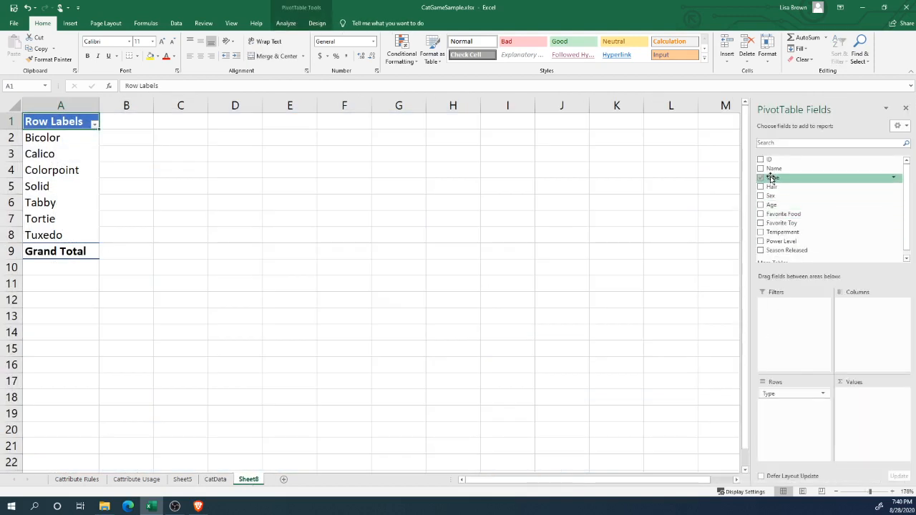
drag(772, 179, 877, 422)
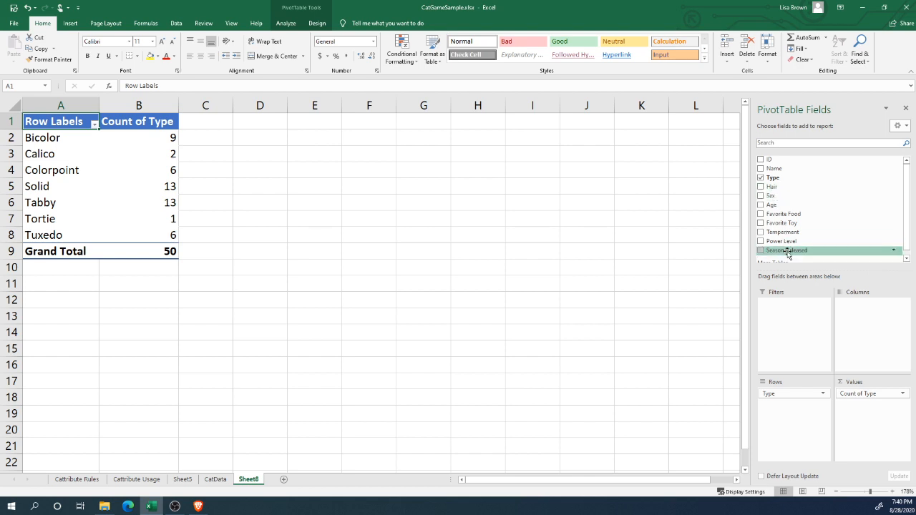
- Break the type counts down by Season Released in the columns, and remove that field again
drag(783, 249, 852, 306)
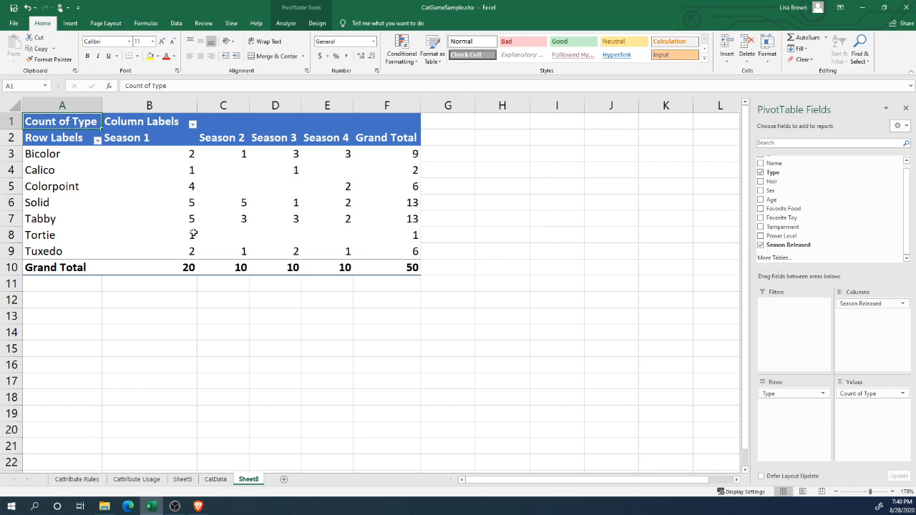
mouse_move(186, 234)
drag(794, 246, 699, 223)
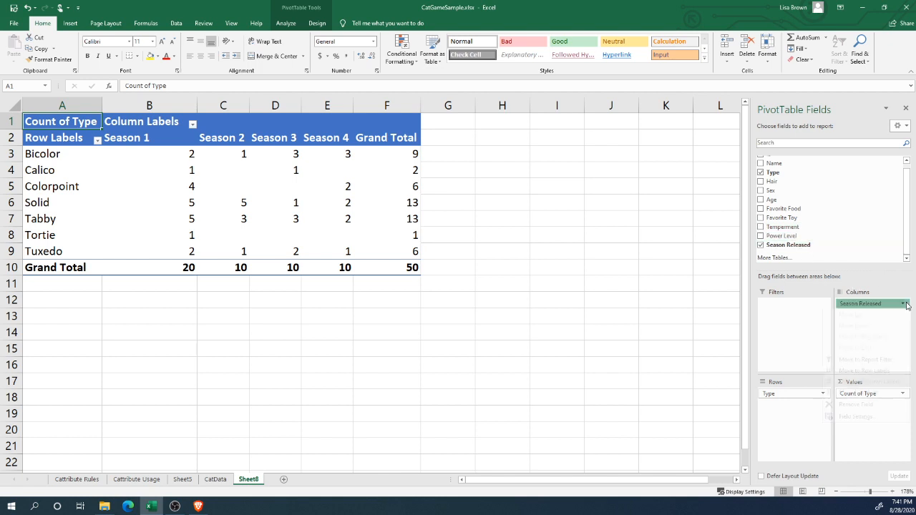
click(872, 303)
click(851, 405)
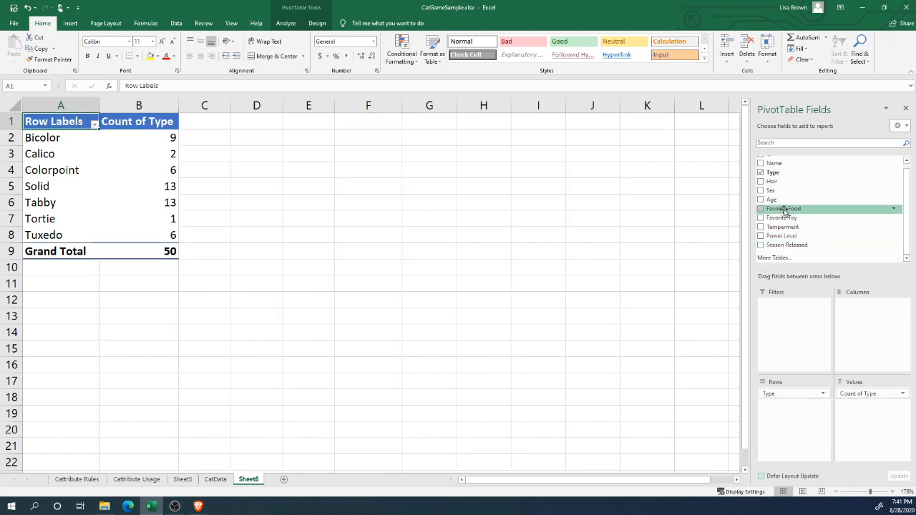
- Add the Favorite Food field to the PivotTable's columns
drag(784, 208, 853, 304)
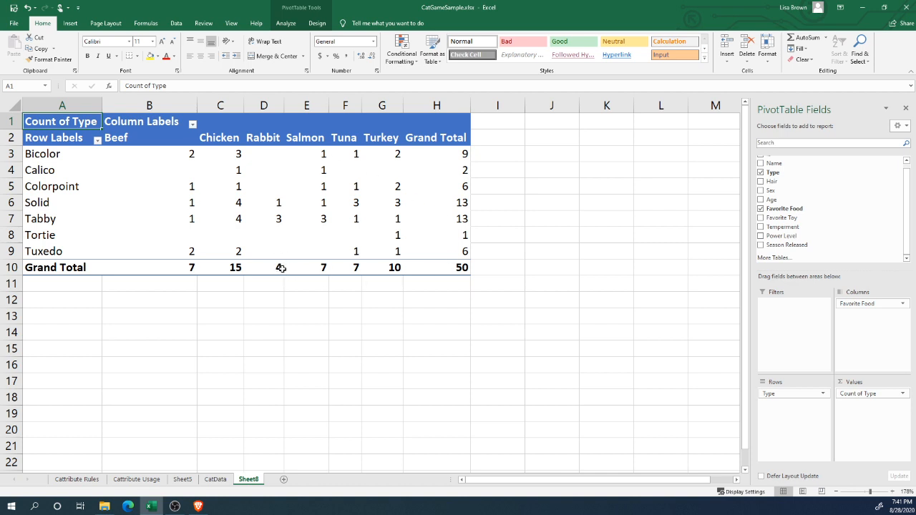
mouse_move(282, 270)
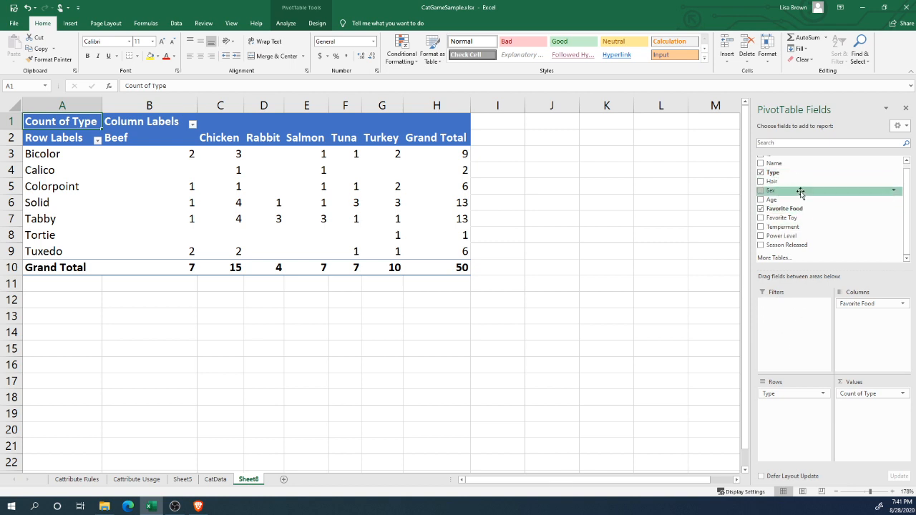
- Add Age as a report filter set to Kitten, and remove the Age filter again
drag(780, 192, 780, 313)
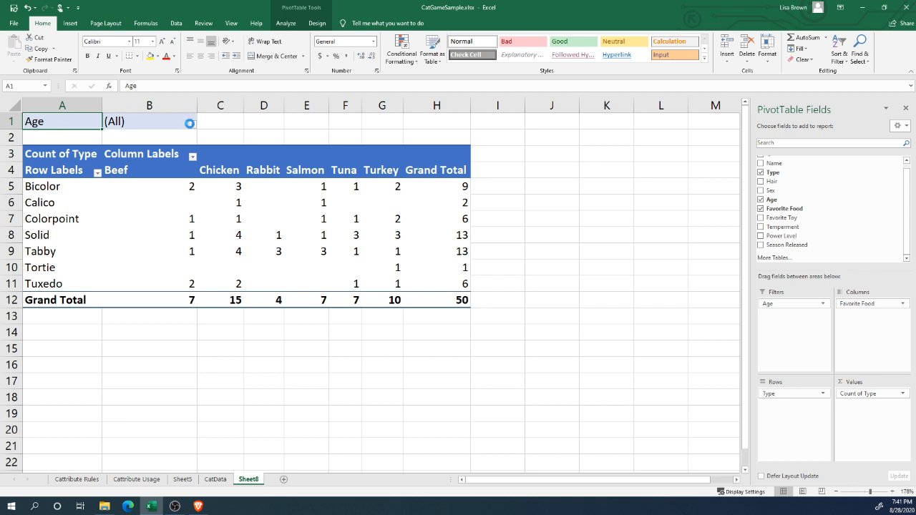
click(192, 124)
click(103, 164)
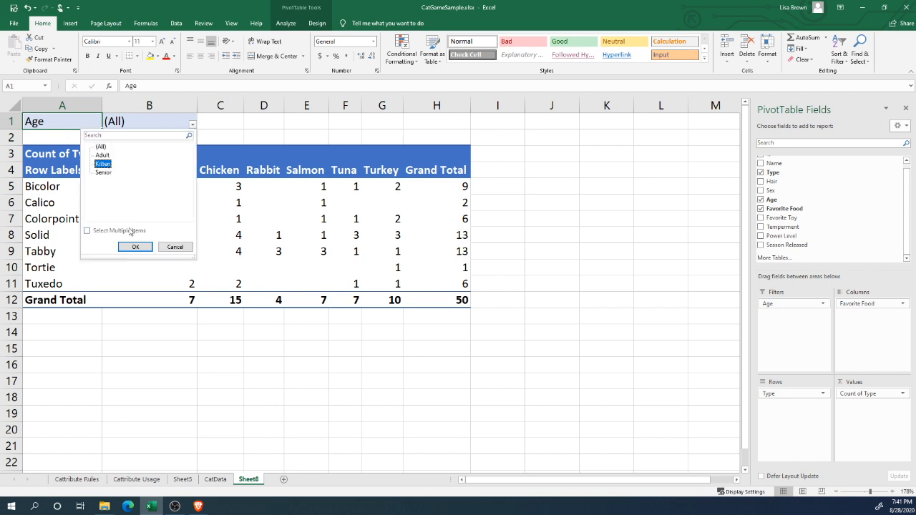
click(135, 247)
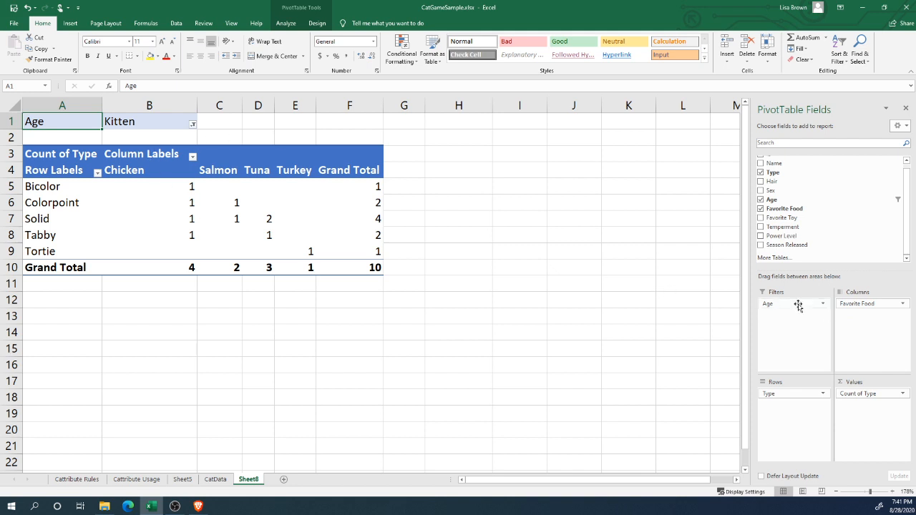
drag(797, 305, 719, 252)
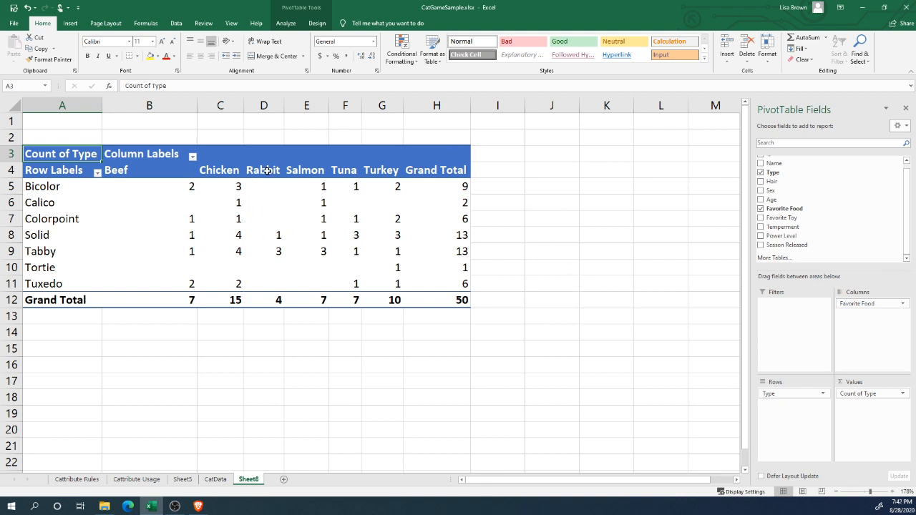
click(272, 198)
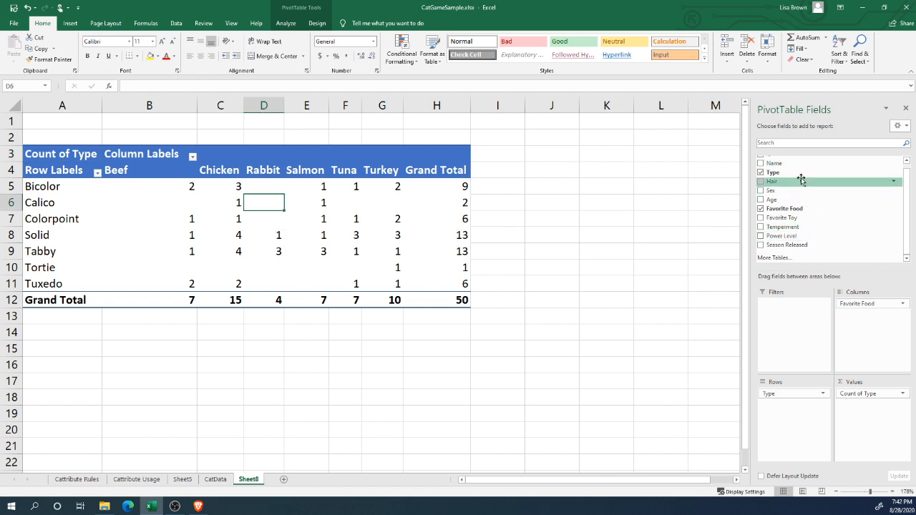
scroll(798, 230, up, 1)
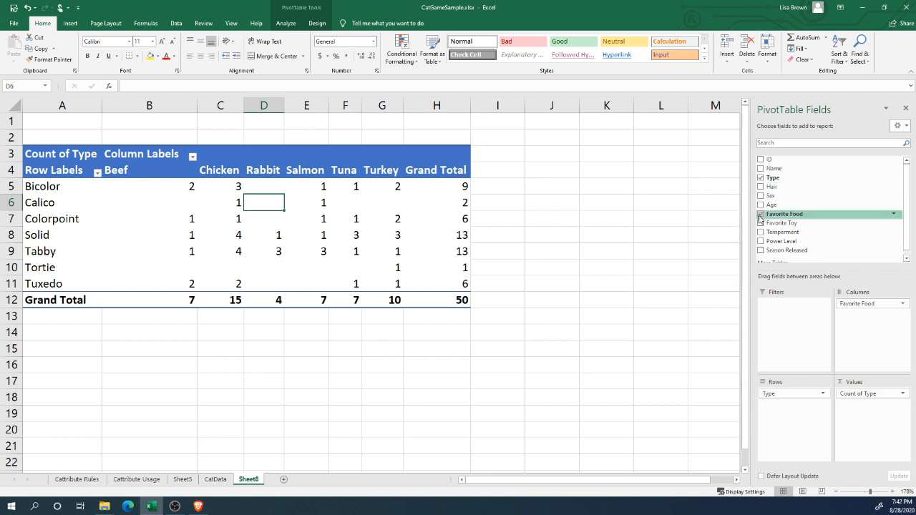
click(268, 183)
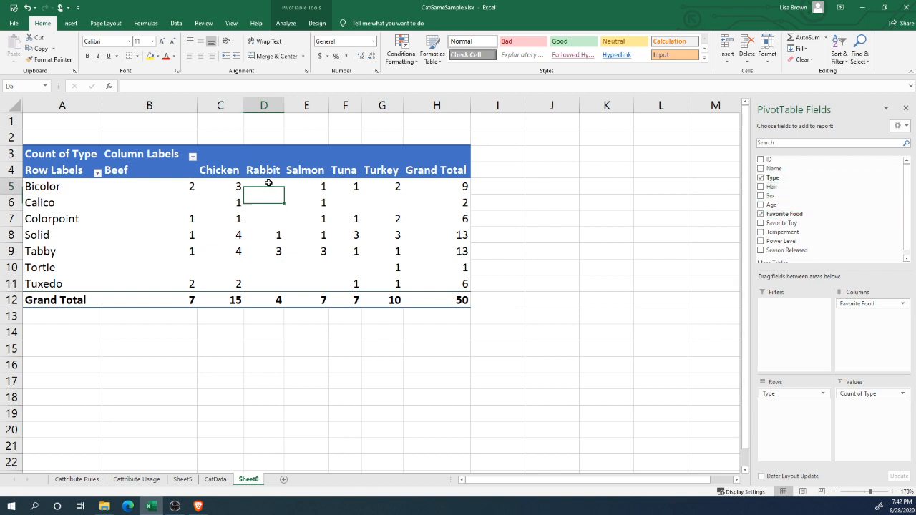
click(533, 202)
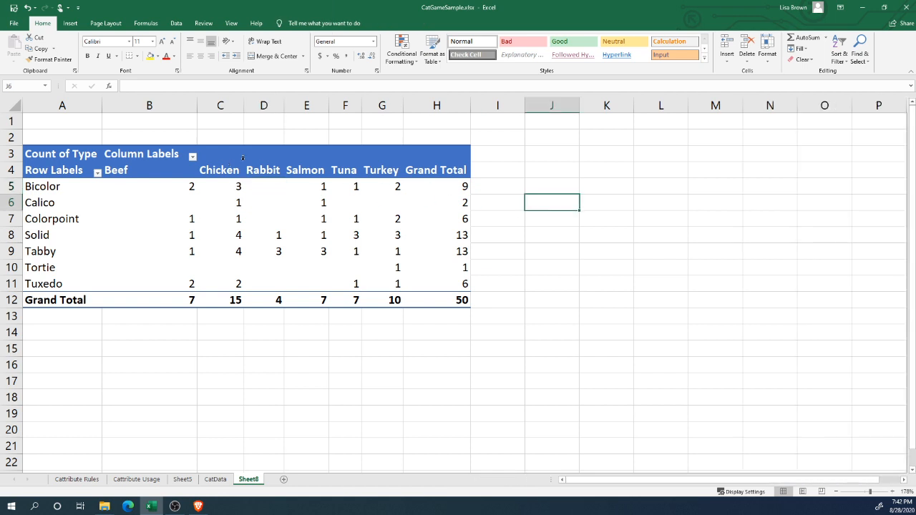
click(324, 207)
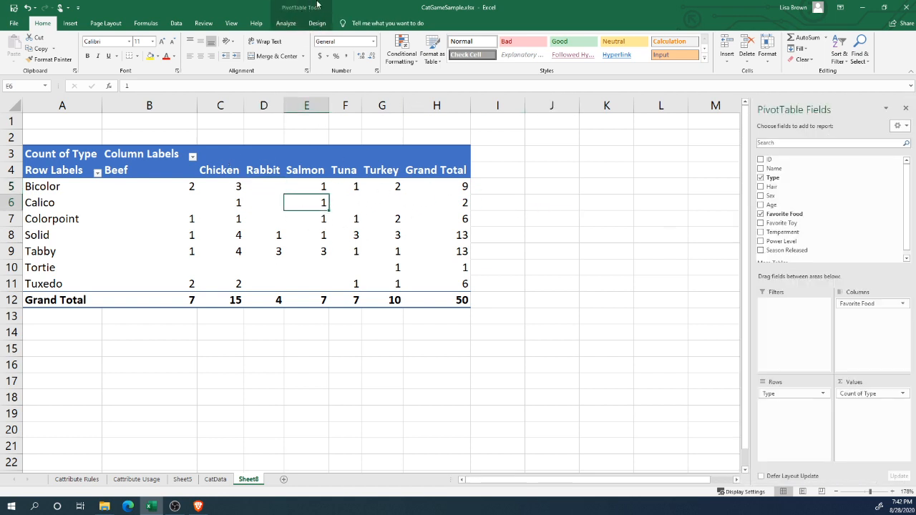
click(317, 23)
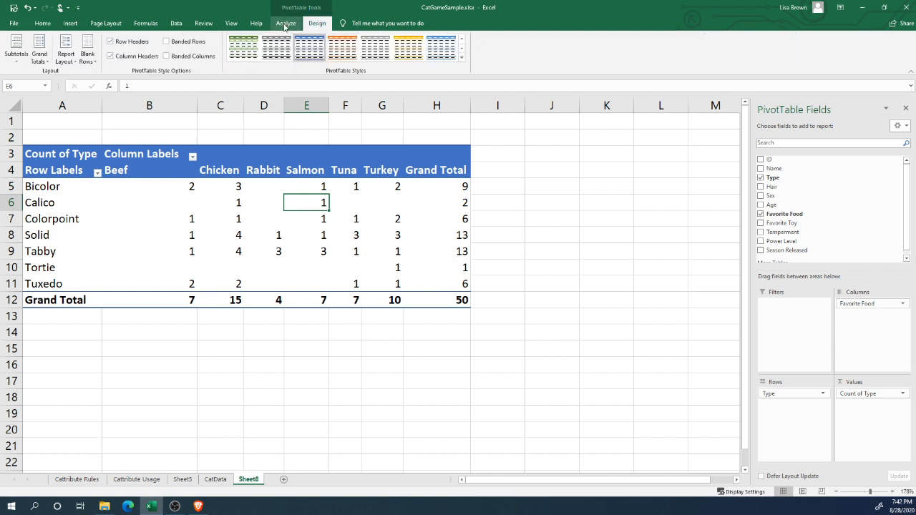
- Insert slicers for Type, Hair, Sex, Age, Favorite Food, Favorite Toy, Temperment and Season Released
click(285, 25)
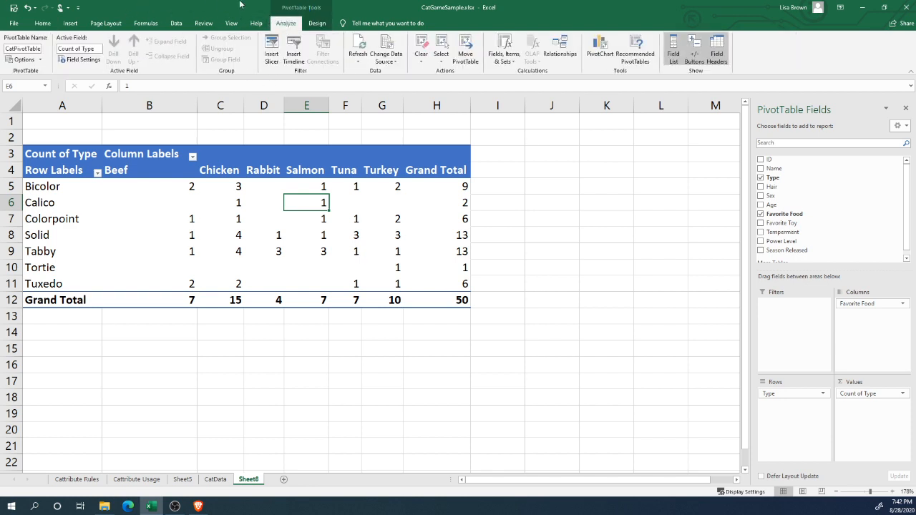
click(271, 56)
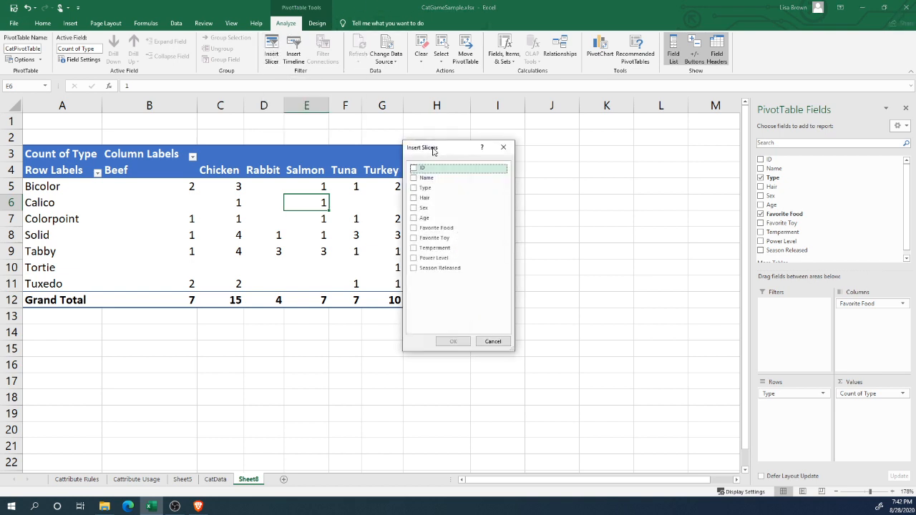
drag(433, 150, 632, 156)
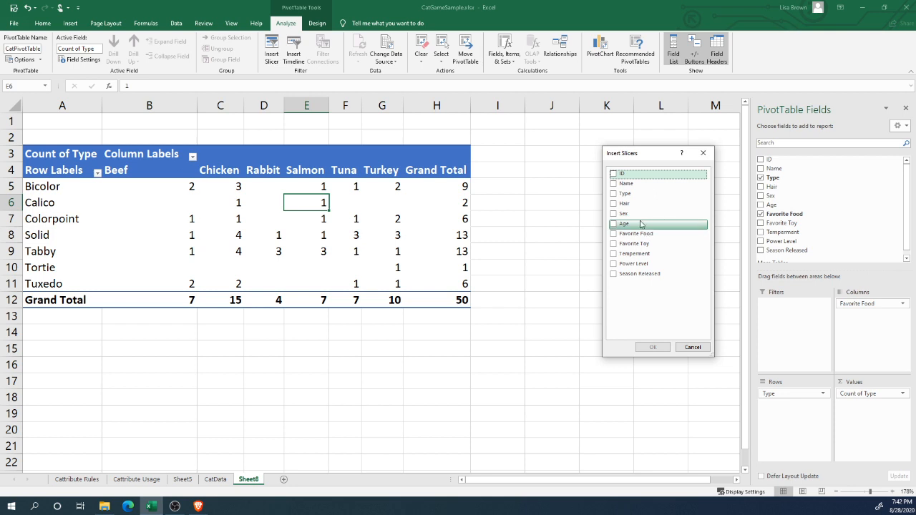
click(613, 194)
click(613, 204)
click(613, 213)
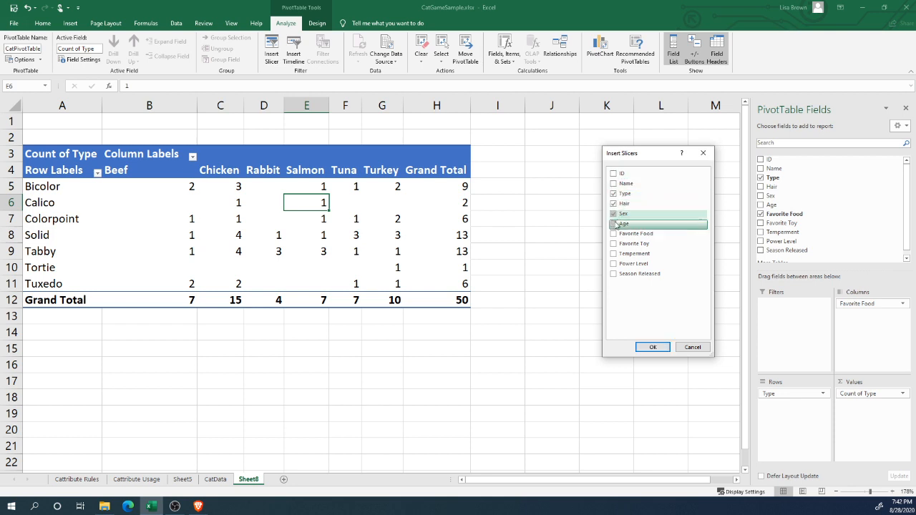
click(615, 224)
click(615, 234)
click(616, 244)
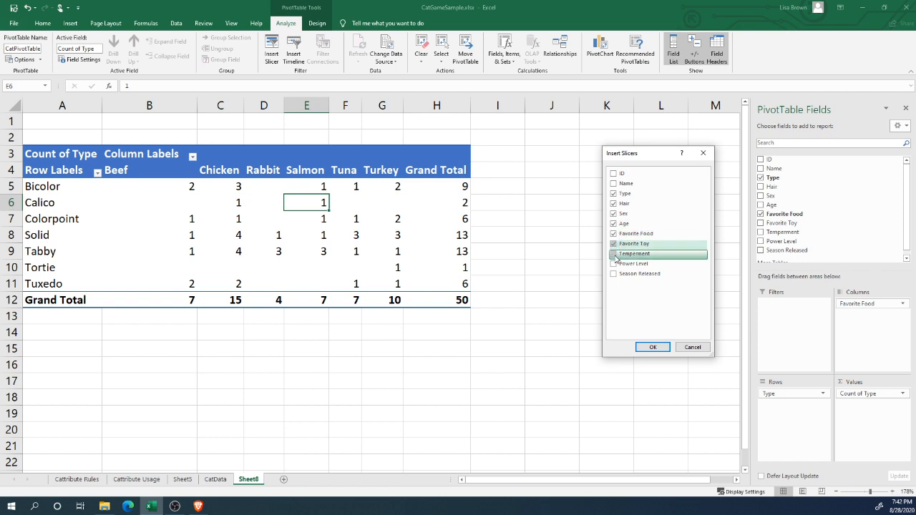
click(613, 254)
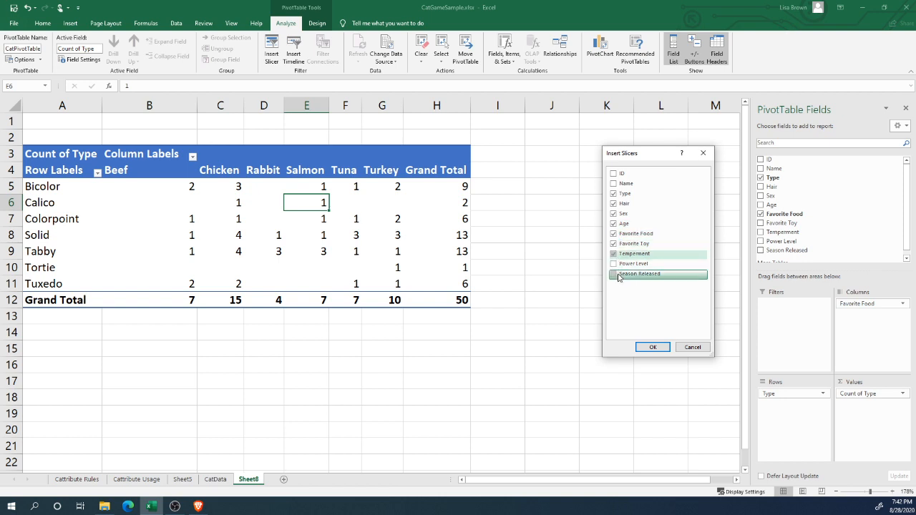
click(613, 277)
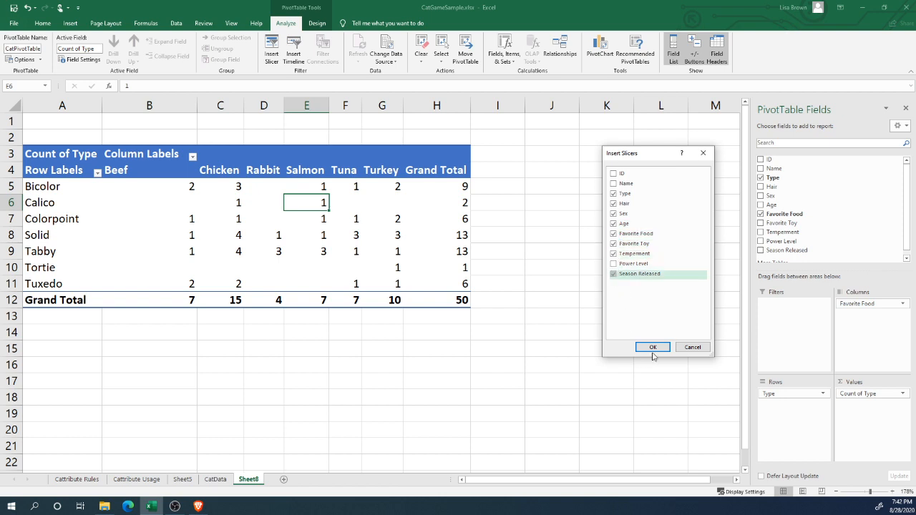
click(652, 347)
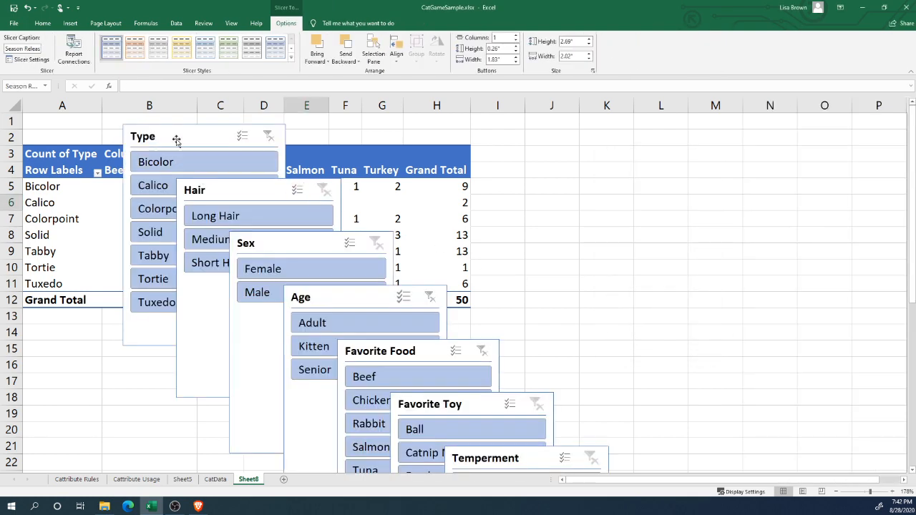
- Move the Type, Temperment, Season Released and Favorite Toy slicers into an upper row beside the PivotTable
drag(184, 137, 613, 155)
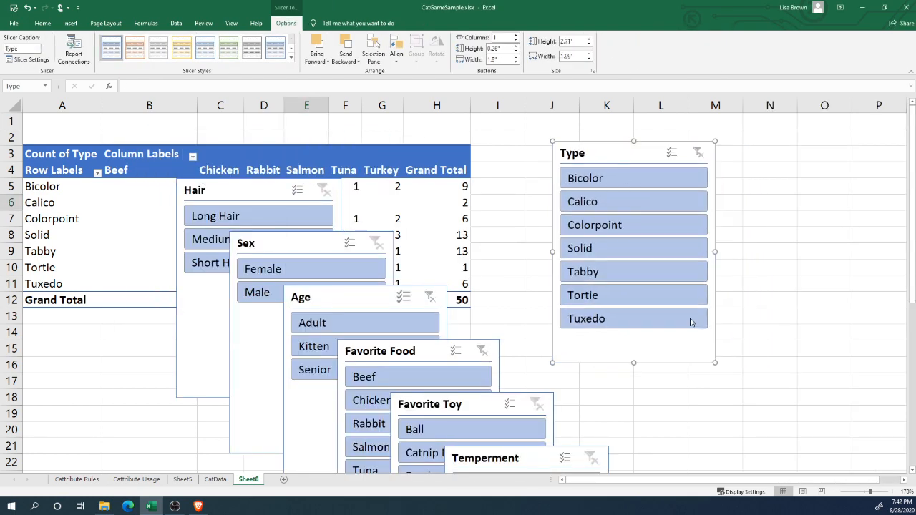
click(865, 492)
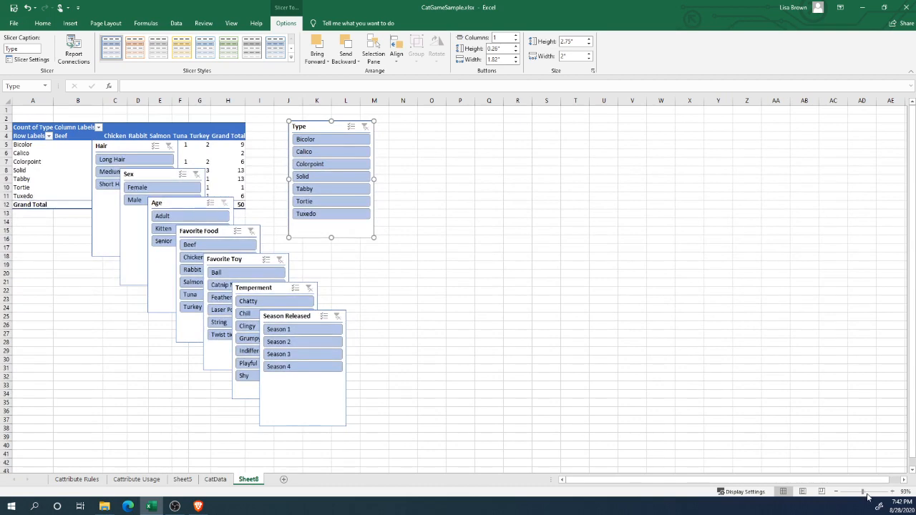
drag(286, 316, 500, 138)
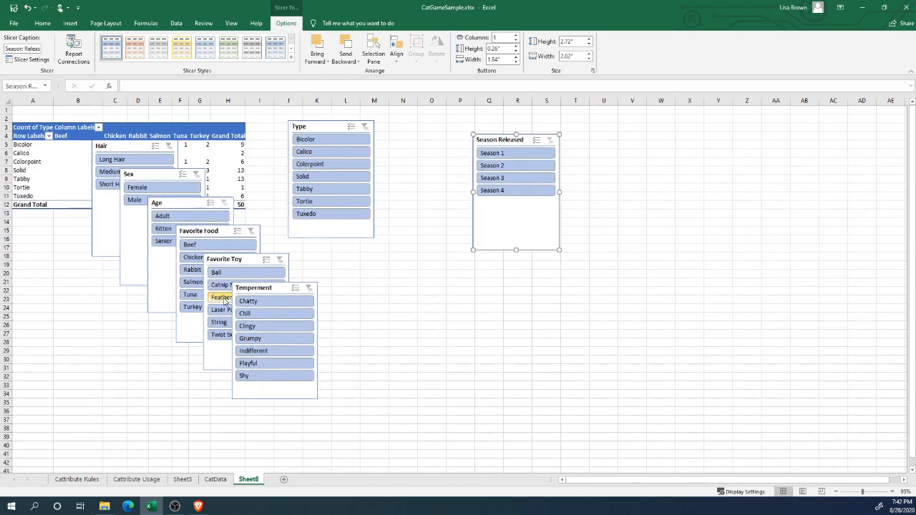
drag(253, 292, 400, 144)
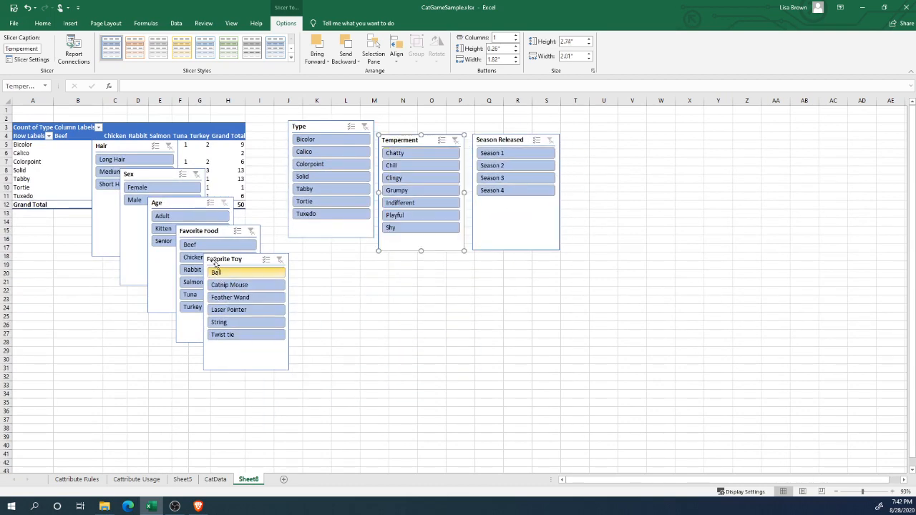
drag(248, 259, 616, 139)
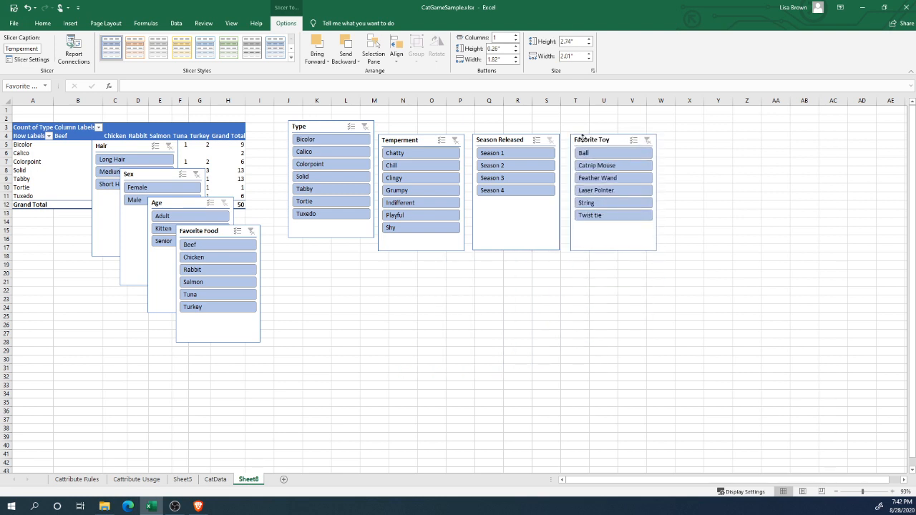
- Move the Favorite Food, Age, Sex and Hair slicers into a second row below the other slicers
drag(207, 229, 321, 268)
drag(184, 204, 419, 276)
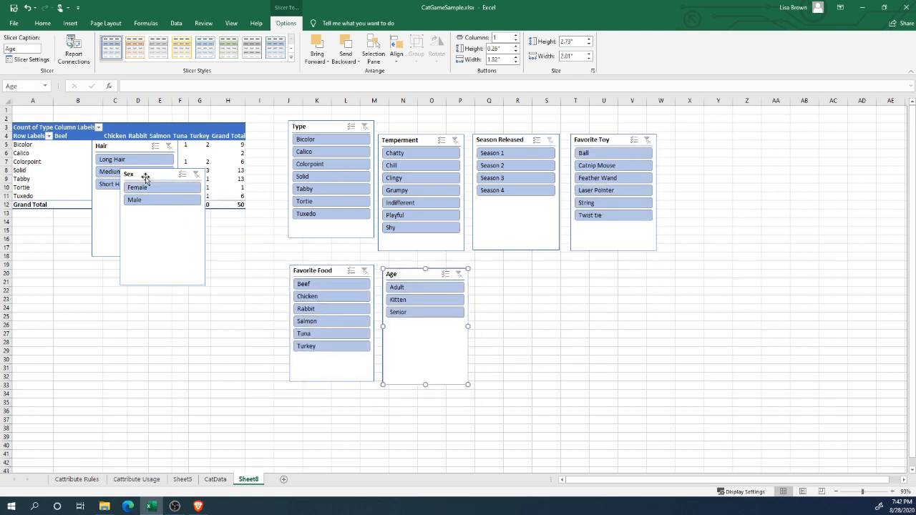
drag(155, 177, 518, 288)
drag(112, 145, 608, 279)
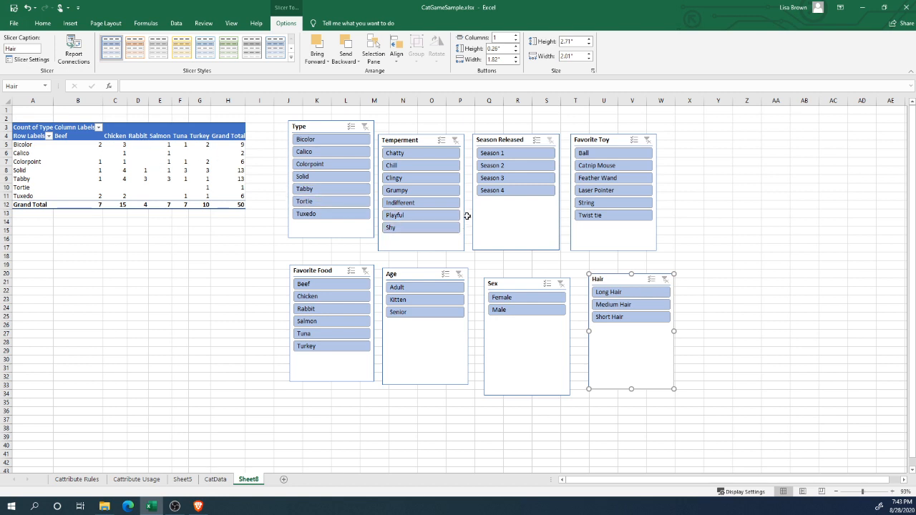
- Filter the PivotTable with the Age slicer, trying Kitten, Senior and Adult before returning to Kitten
click(422, 303)
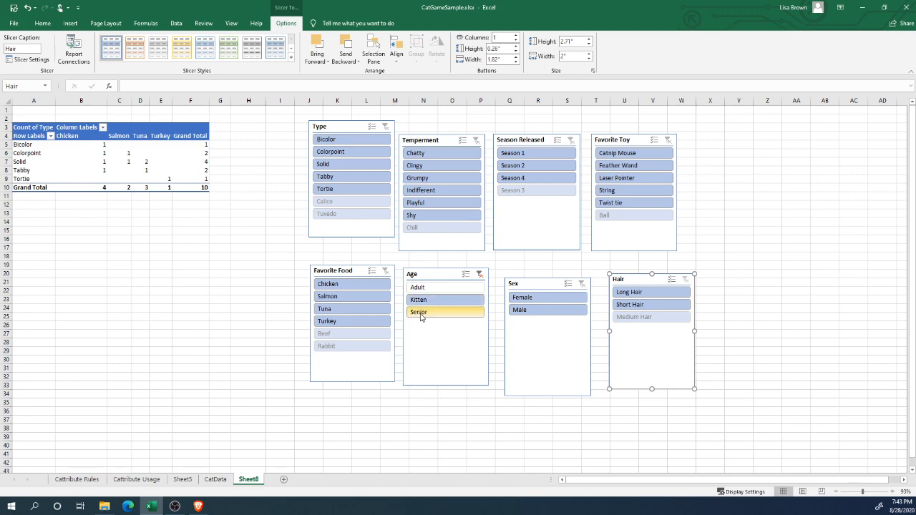
click(420, 314)
click(421, 303)
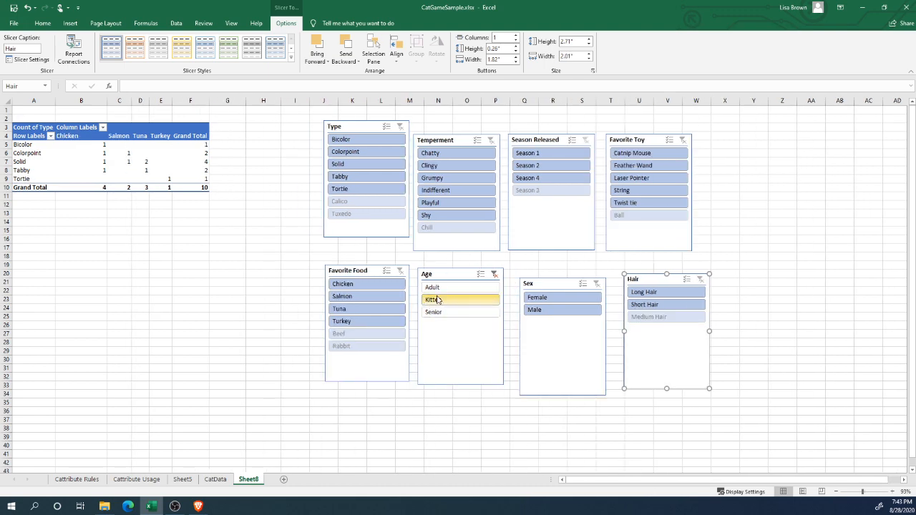
click(435, 287)
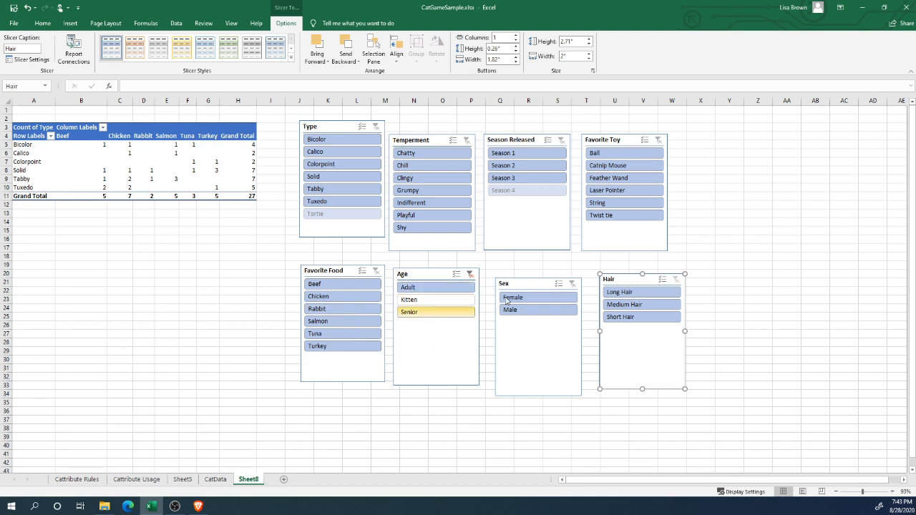
click(434, 300)
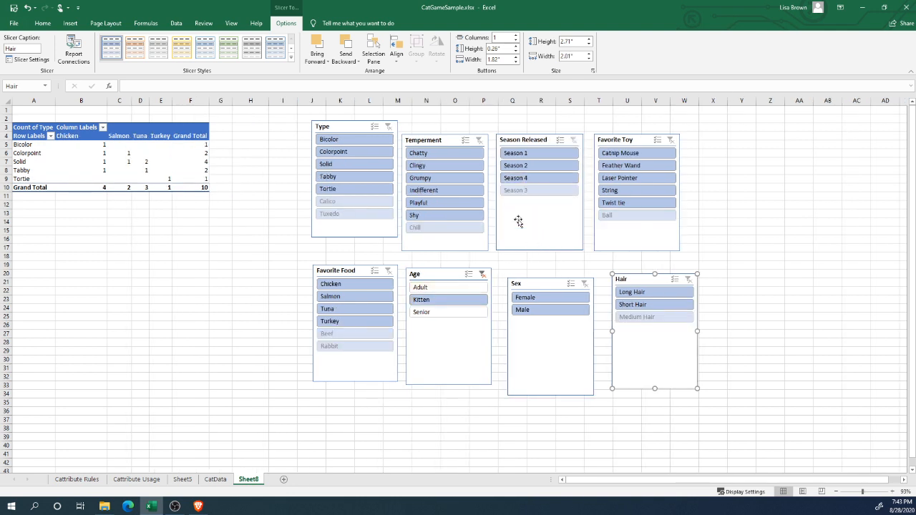
- Filter Season Released to Season 4, clear the Age filter, and add Season 3 to the selection
click(526, 178)
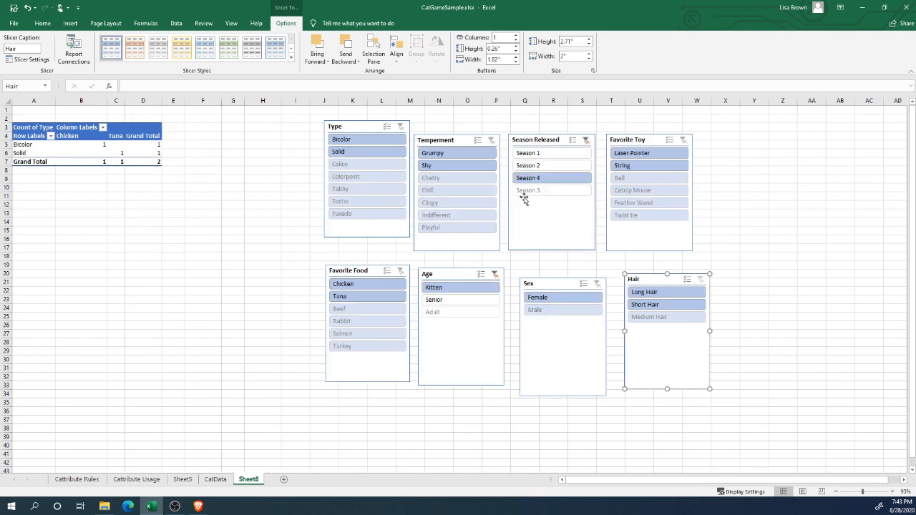
click(494, 274)
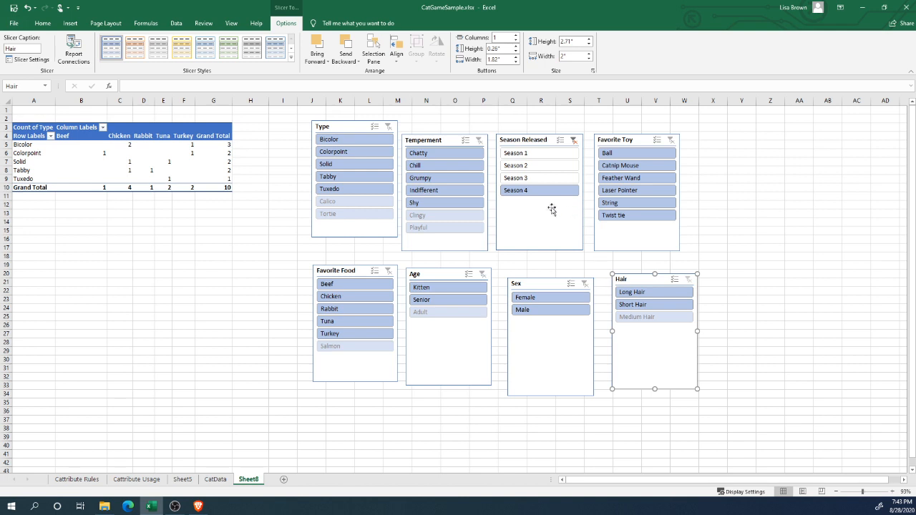
ctrl+click(523, 181)
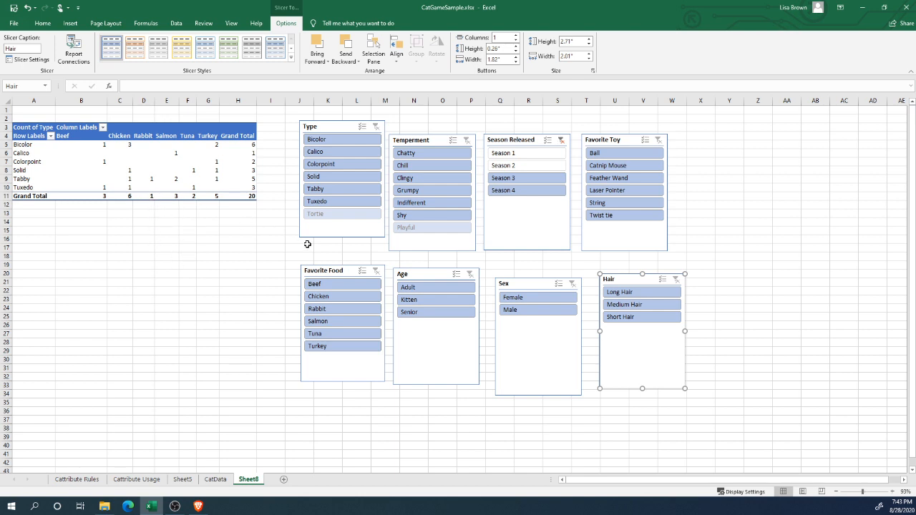
click(761, 223)
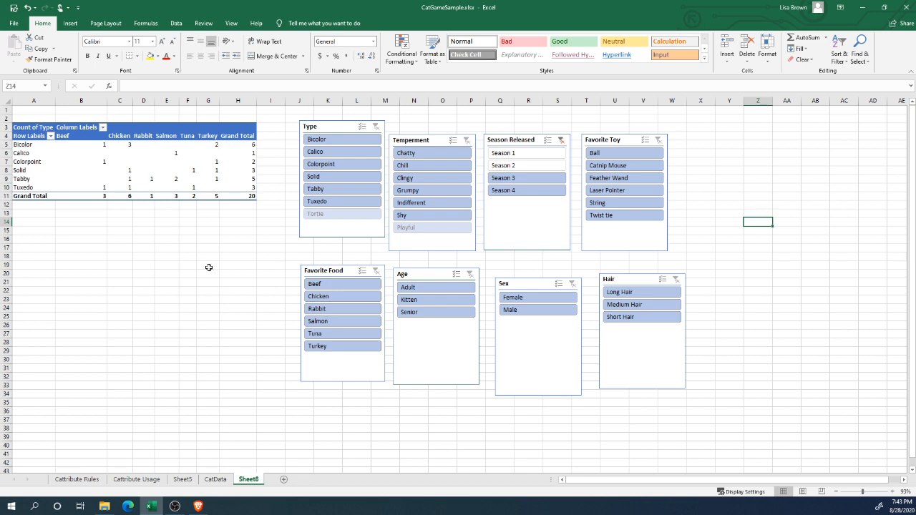
- Line up the Temperment, Season Released and Favorite Toy slicers with the Type slicer, and move Hair to the end of that row
drag(415, 141, 415, 128)
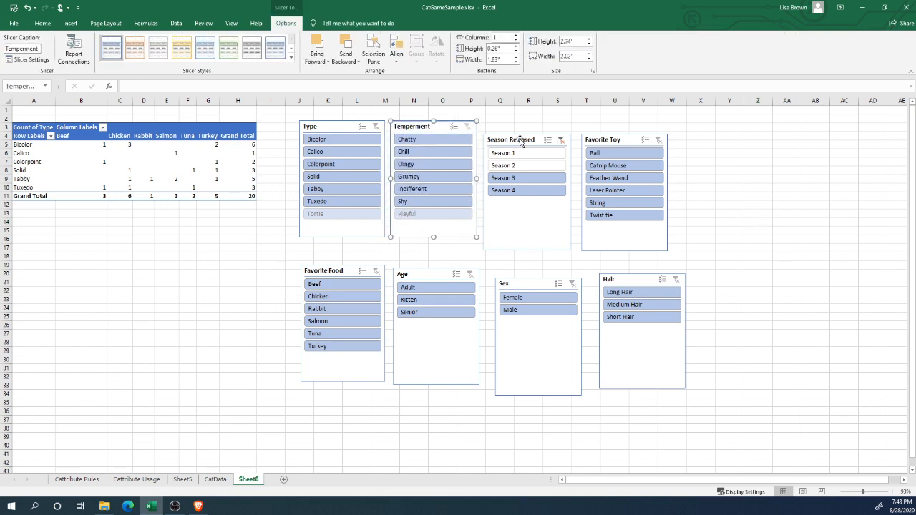
drag(521, 141, 519, 123)
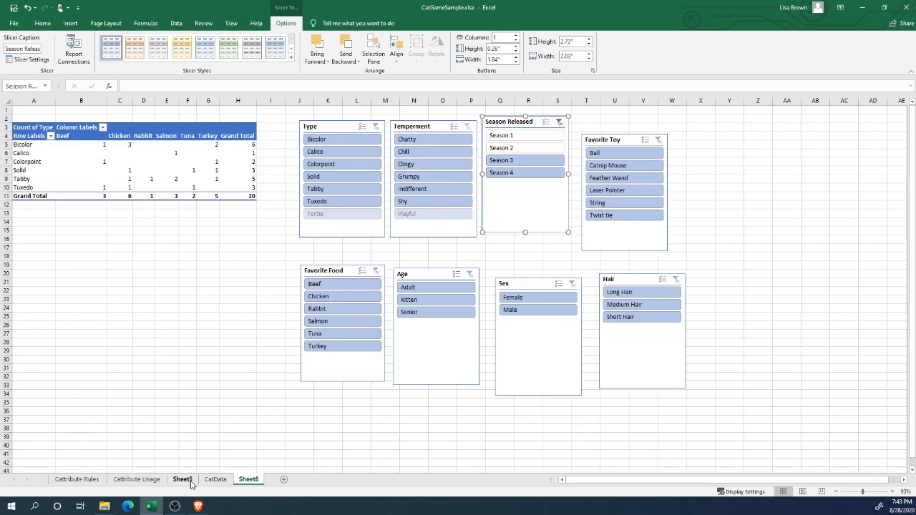
click(215, 479)
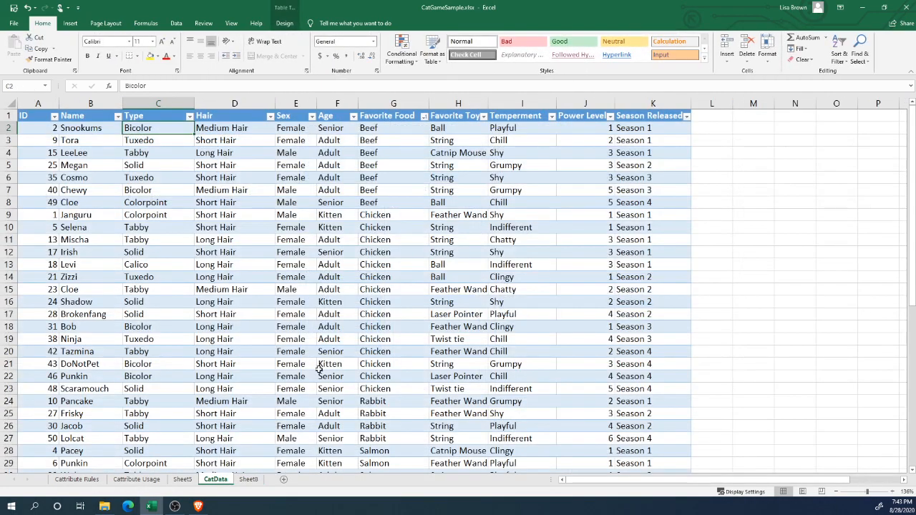
click(248, 479)
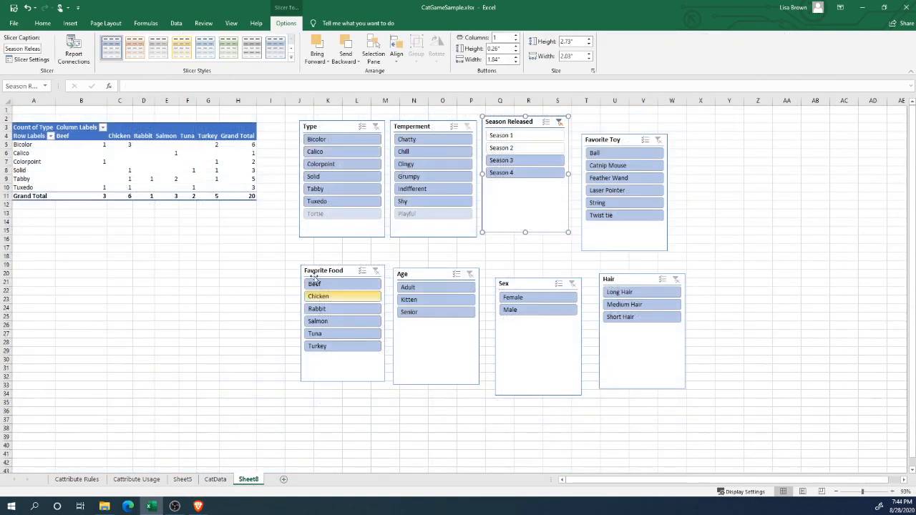
drag(639, 284, 732, 146)
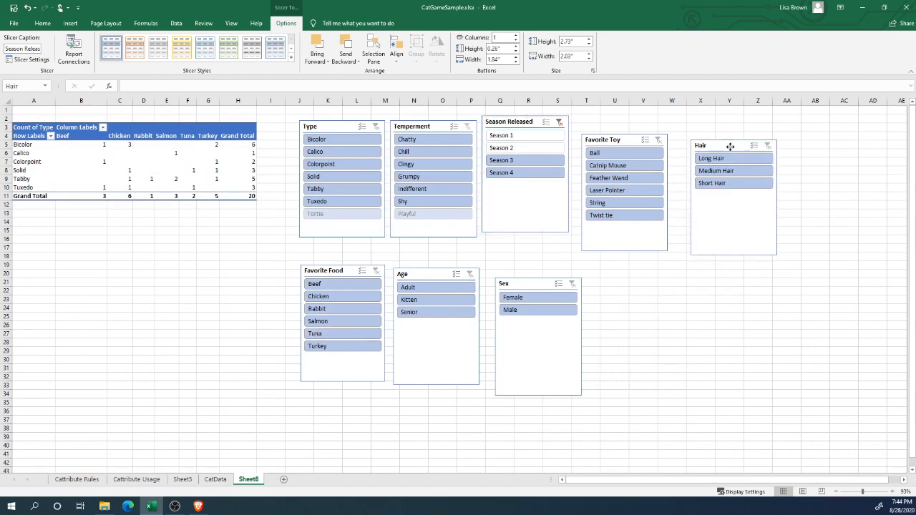
drag(641, 146, 632, 128)
- Remove Favorite Food from the columns and replace Count of Type with Power Level in the values
click(143, 152)
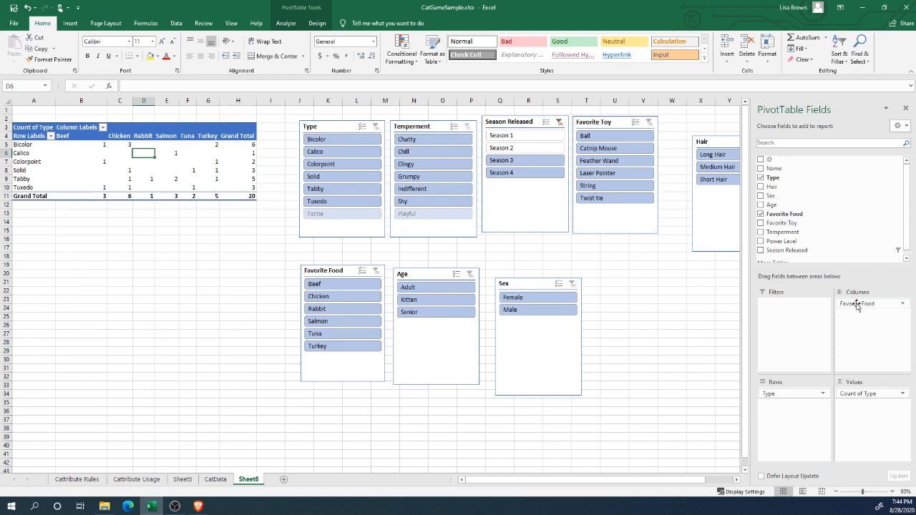
drag(856, 305, 705, 297)
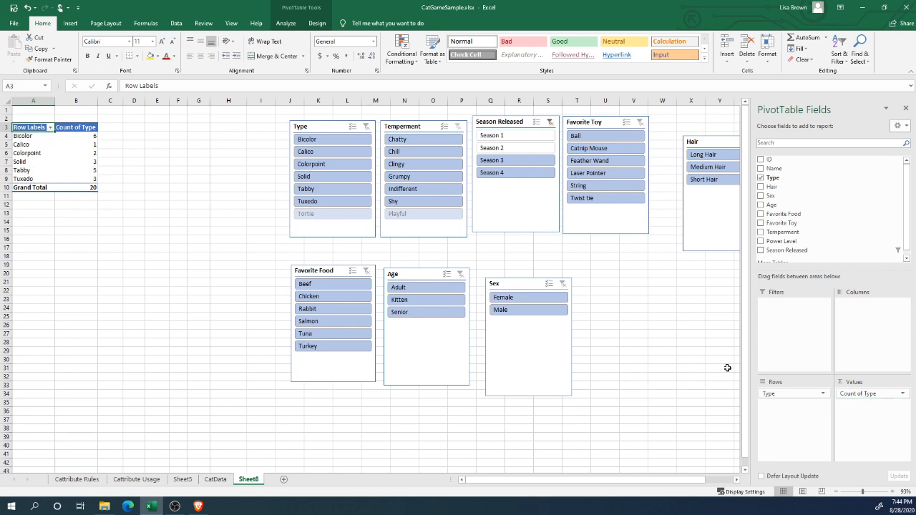
drag(858, 390, 699, 312)
drag(776, 241, 864, 398)
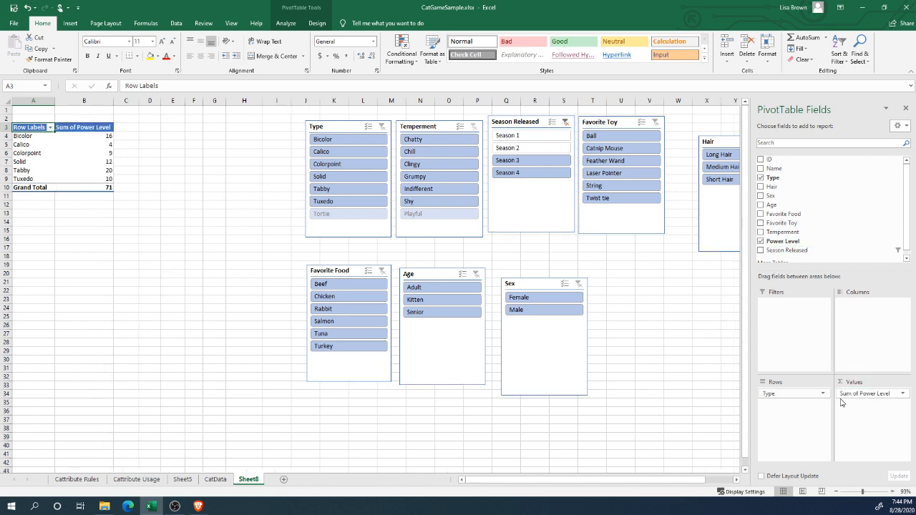
- Summarize the Power Level values by Average and clear the Season Released filter
click(902, 395)
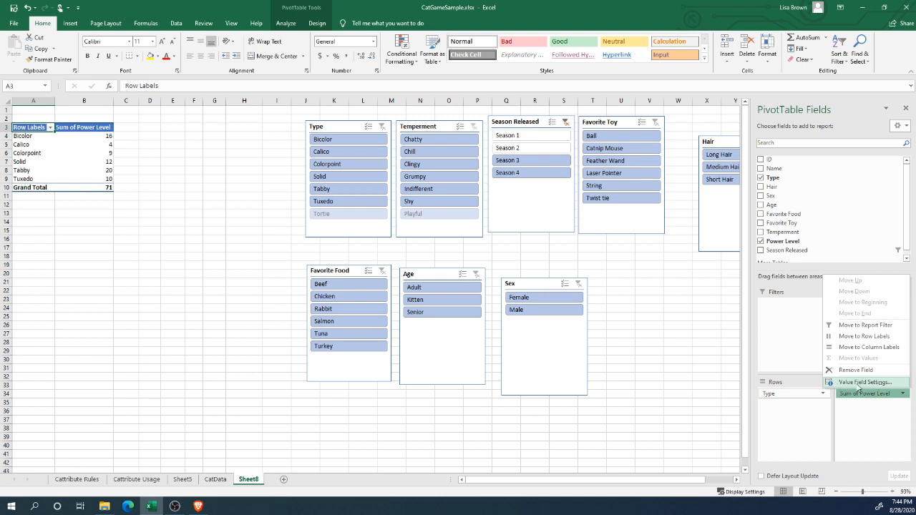
click(862, 383)
click(454, 211)
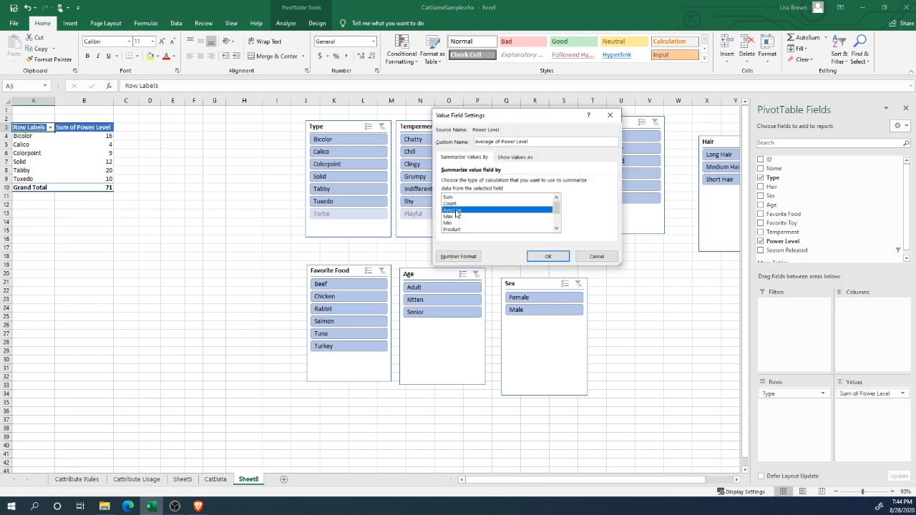
click(557, 259)
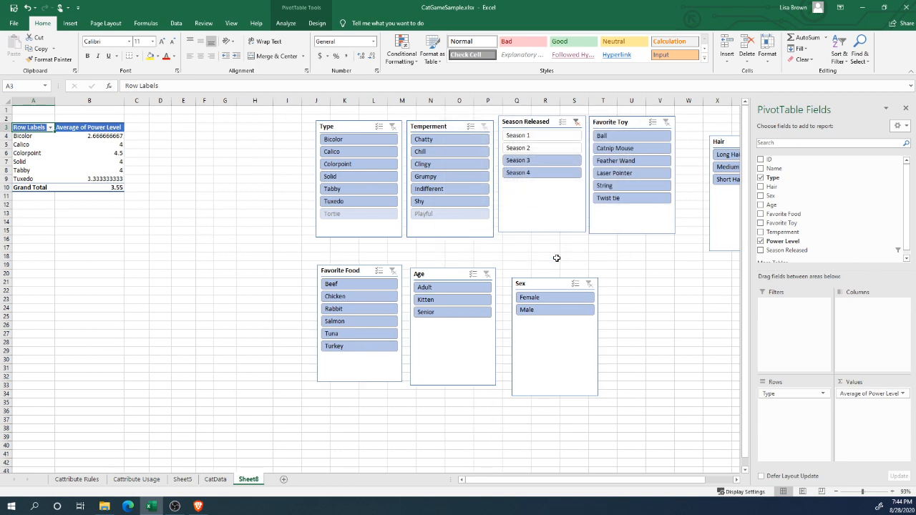
click(577, 123)
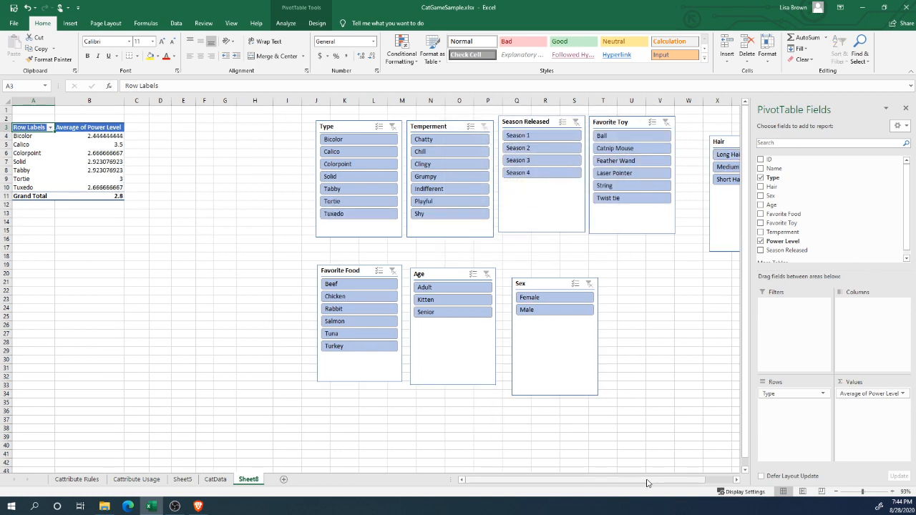
mouse_move(648, 483)
mouse_down()
mouse_move(679, 483)
mouse_move(645, 480)
mouse_up()
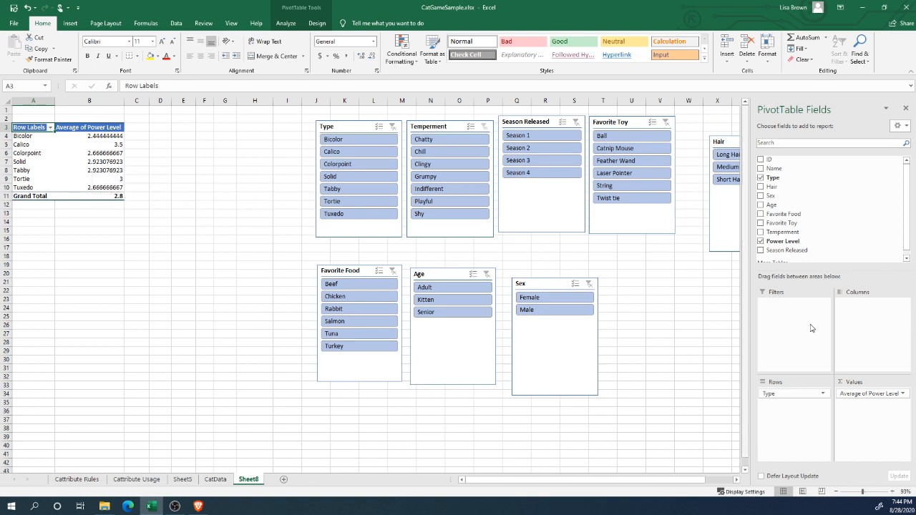
- Take Type out of the rows, move Power Level to the rows and back to the values, and restore Type in the rows
drag(807, 398, 699, 381)
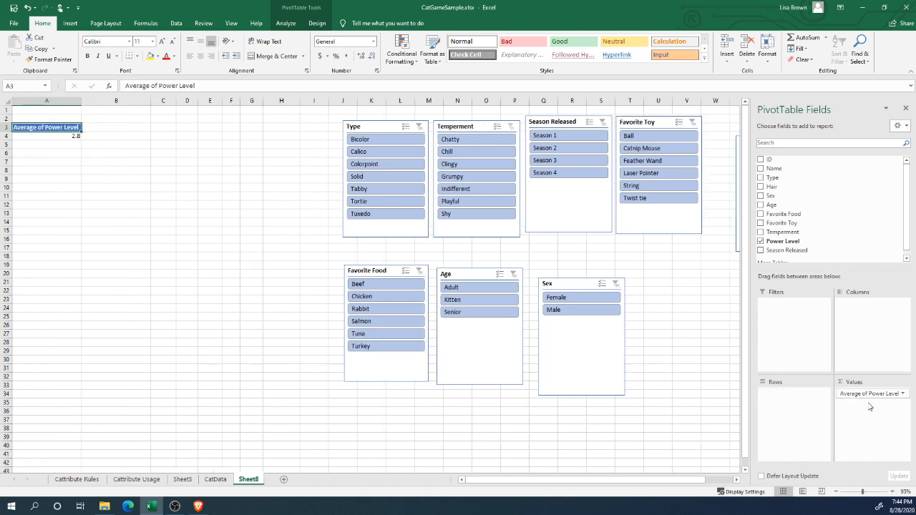
drag(861, 396, 804, 409)
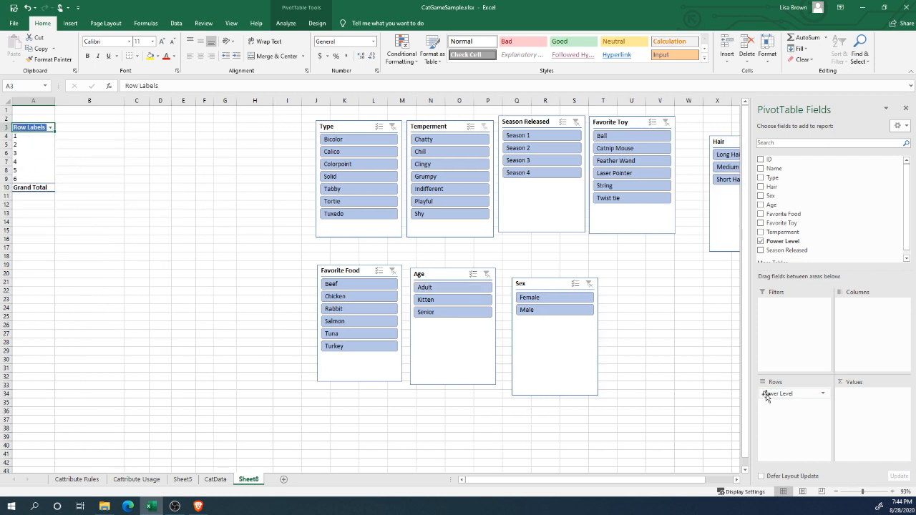
drag(766, 397, 858, 395)
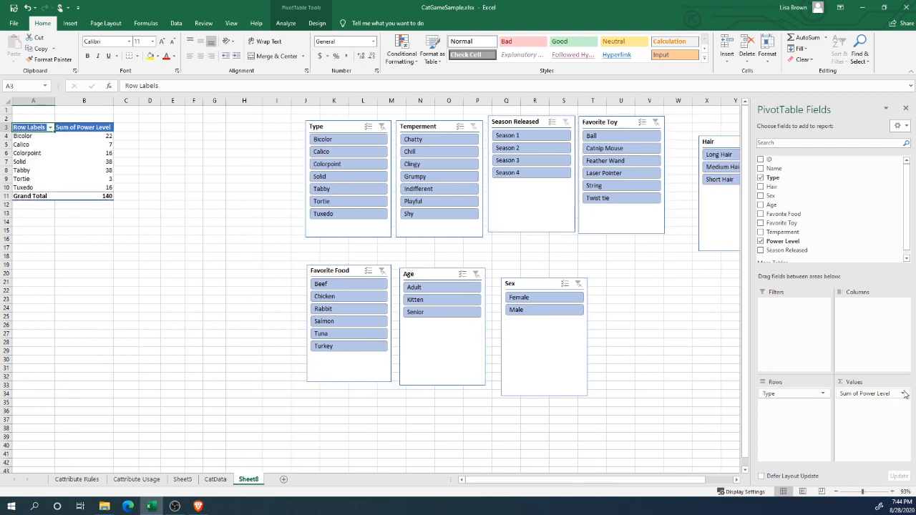
- Change the Sum of Power Level calculation to Average, and filter the PivotTable to Season 4 with the slicer
click(902, 394)
click(862, 383)
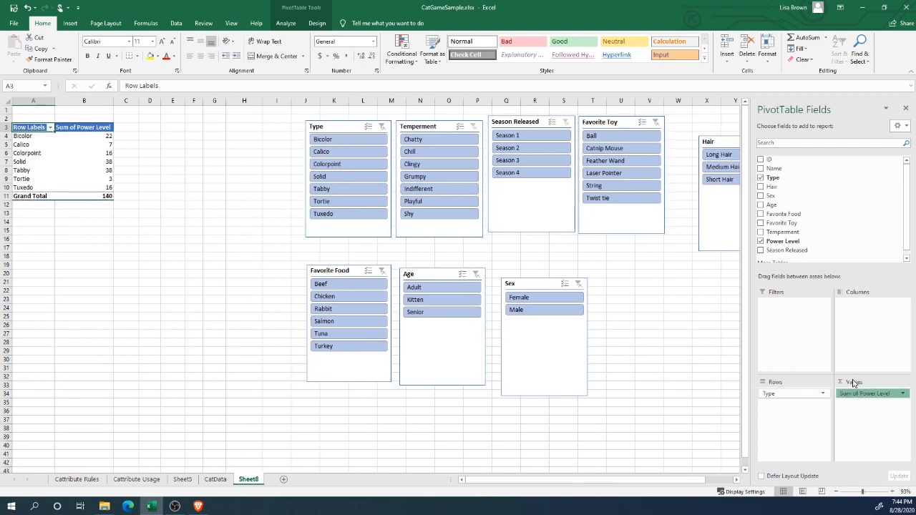
click(452, 210)
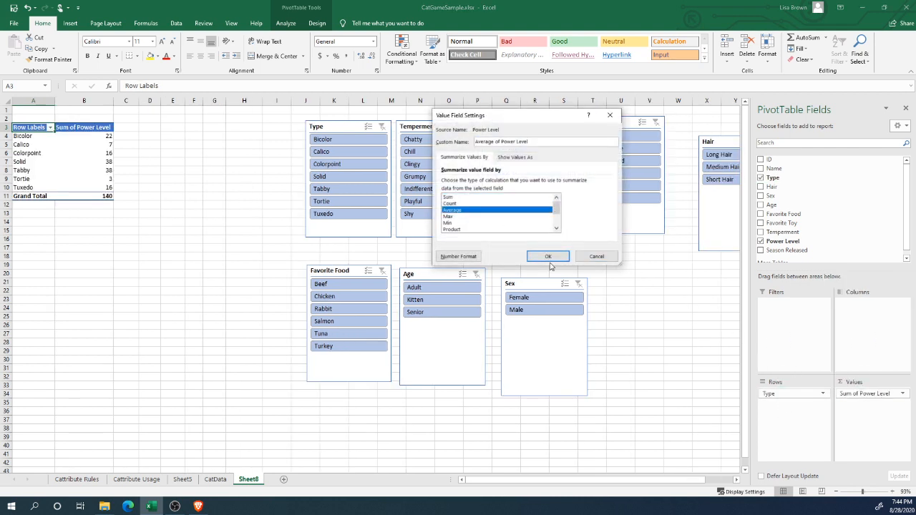
click(548, 256)
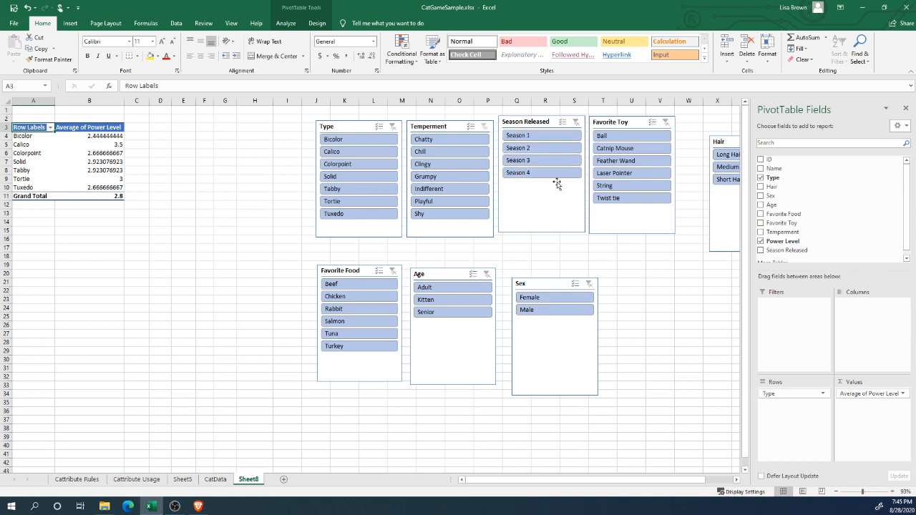
click(530, 173)
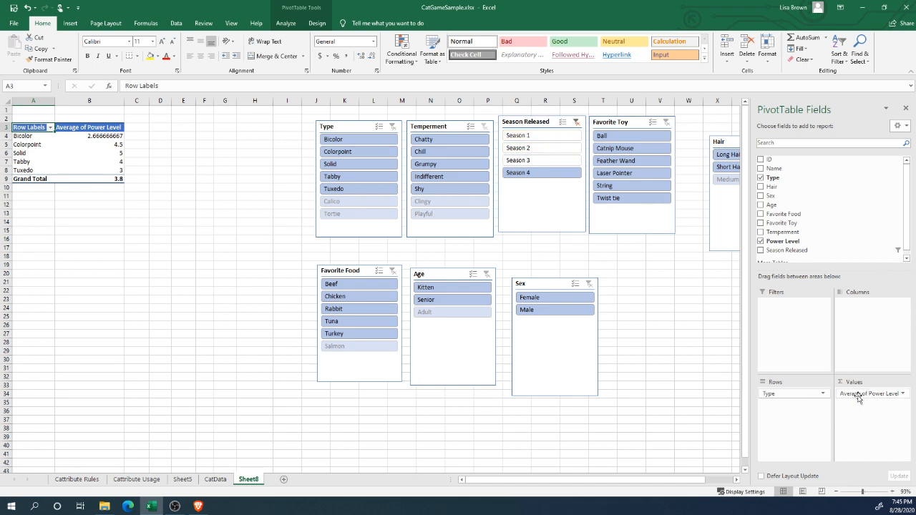
- Remove Average of Power Level from the PivotTable values and add a count of Type instead
drag(858, 399, 717, 337)
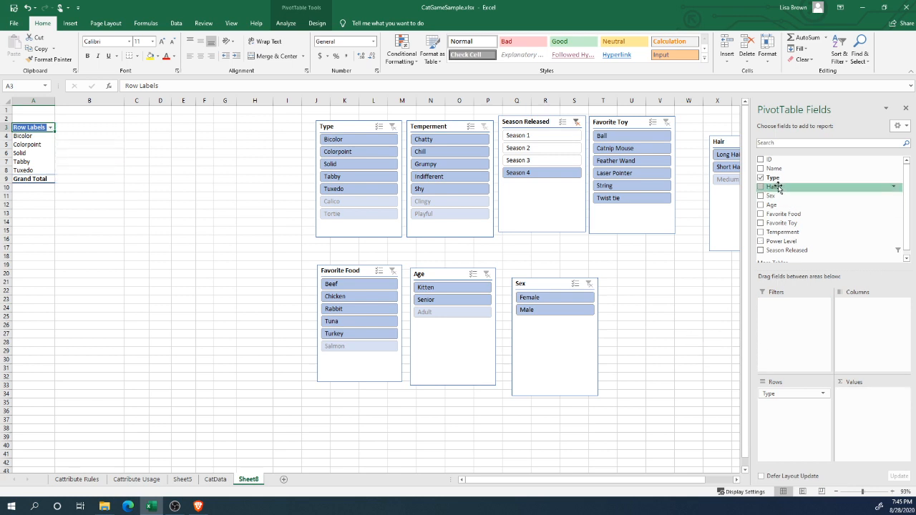
drag(786, 190, 854, 401)
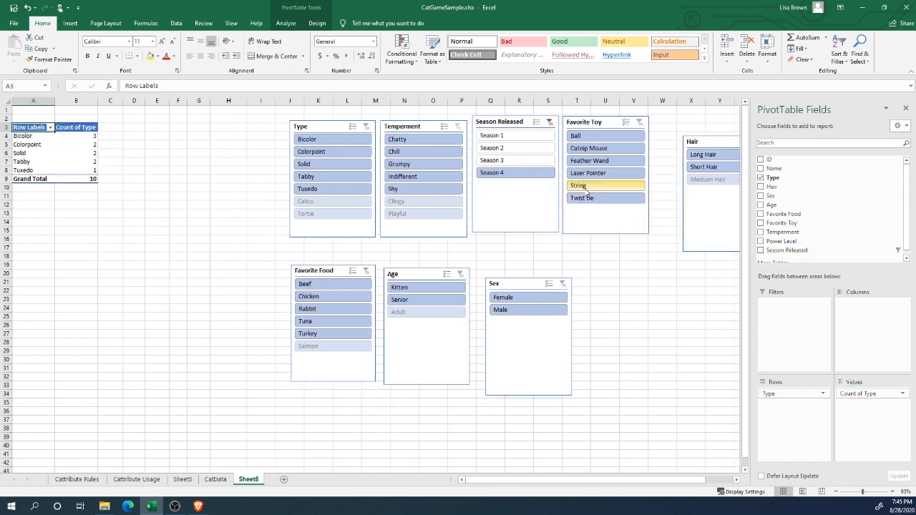
- Insert a clustered column PivotChart from the PivotTable and place it below the table, clear of the slicers
click(60, 153)
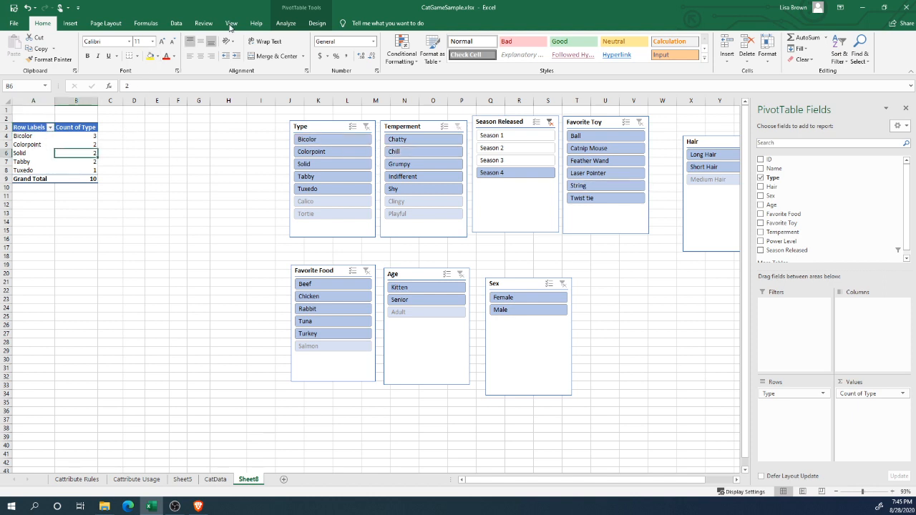
click(285, 23)
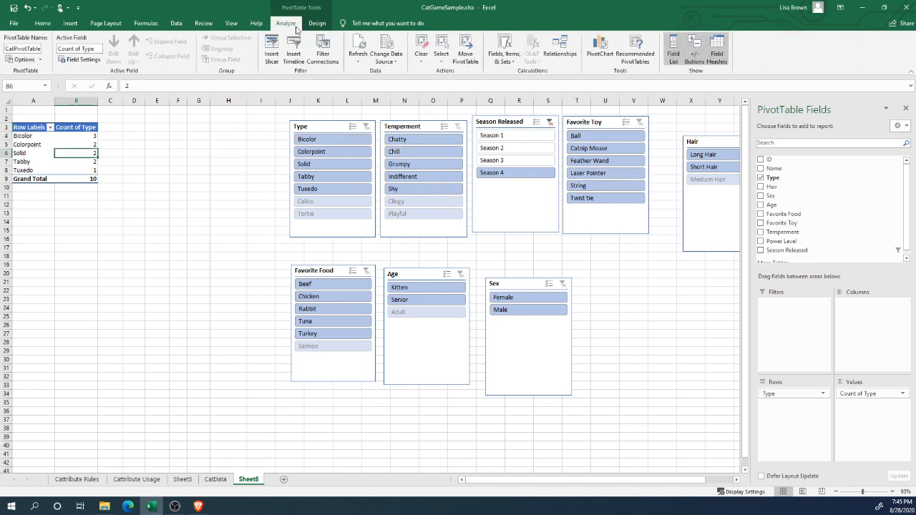
click(598, 63)
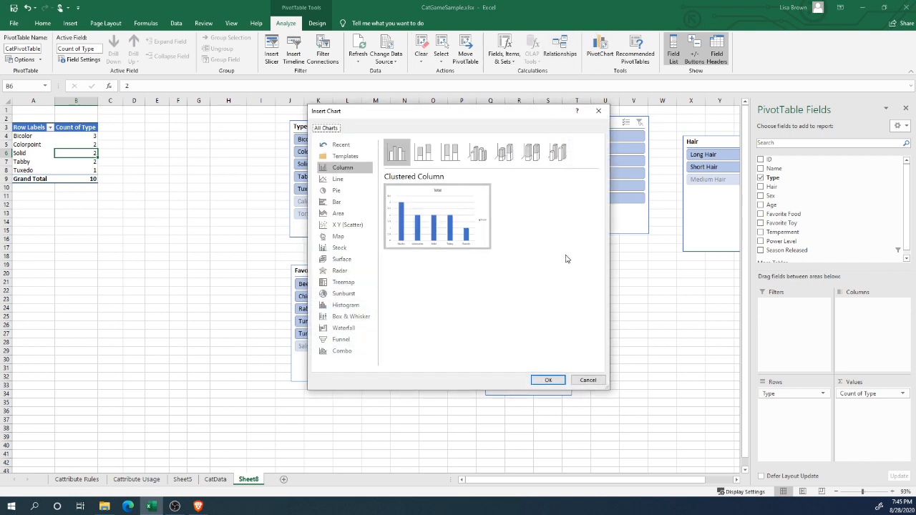
click(548, 380)
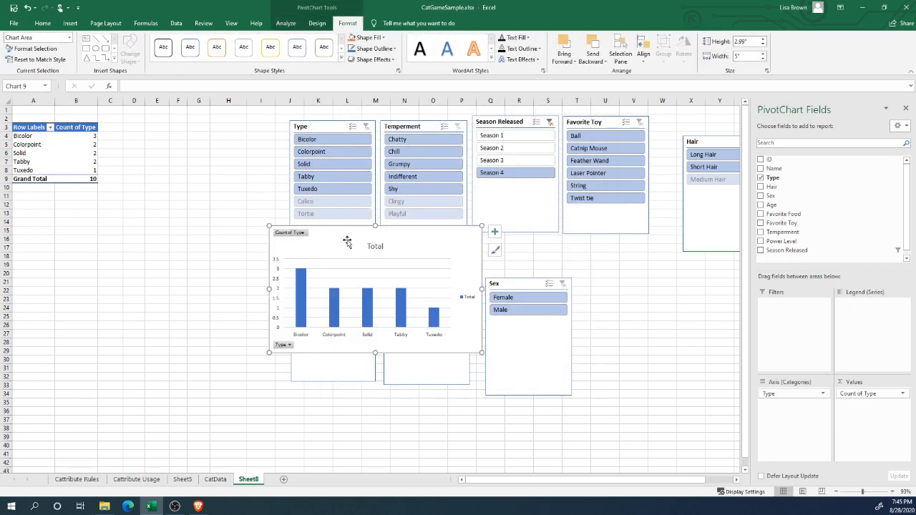
drag(347, 242, 98, 246)
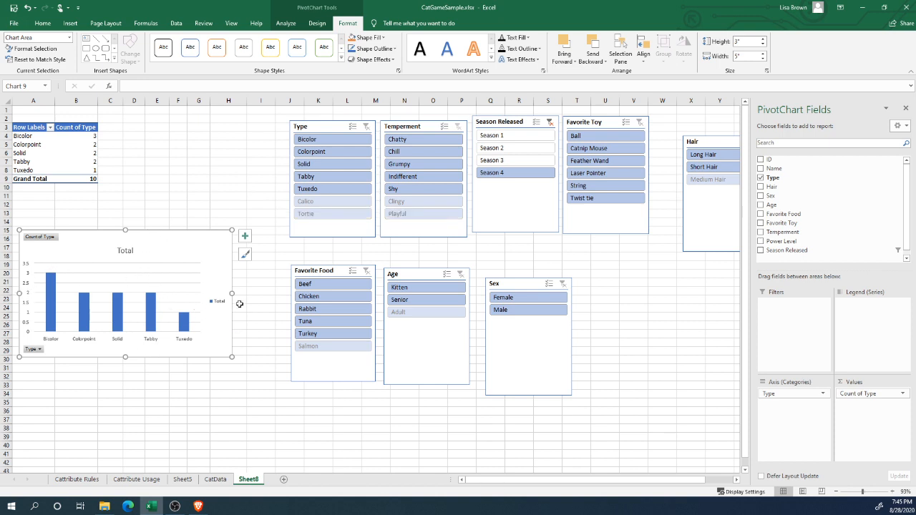
- Clear the Season Released filter, and briefly filter the PivotTable and chart to Solid with the Type slicer before clearing that filter
click(550, 122)
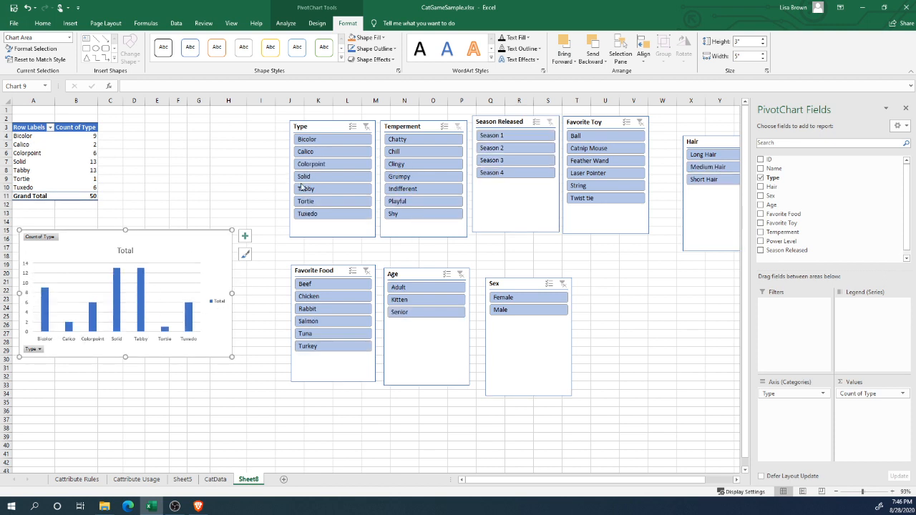
click(321, 179)
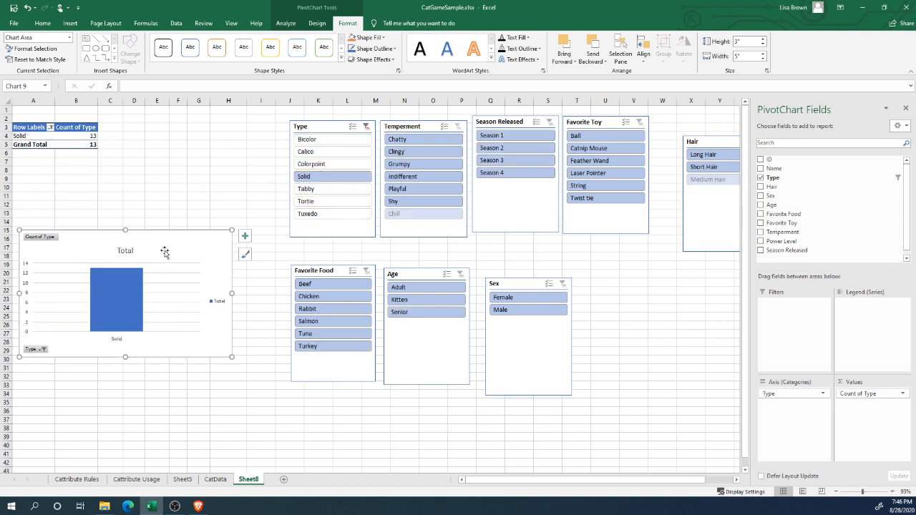
click(365, 126)
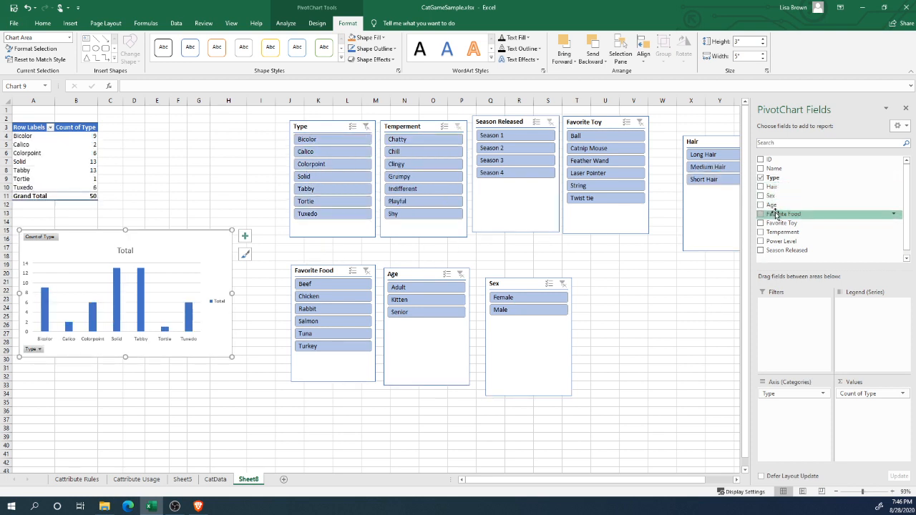
- Add Favorite Food to the PivotChart legend and enlarge the chart to about 5.38" high by 15.3" wide
drag(776, 215, 863, 338)
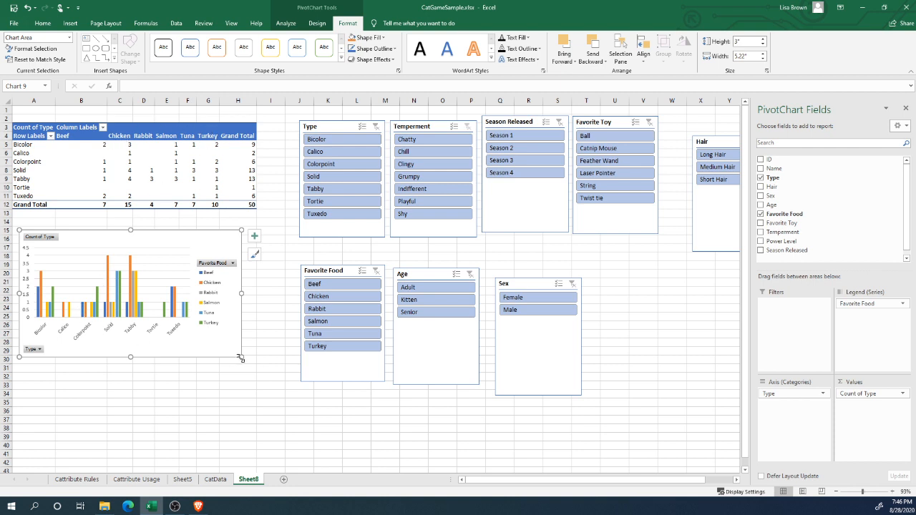
drag(240, 358, 670, 459)
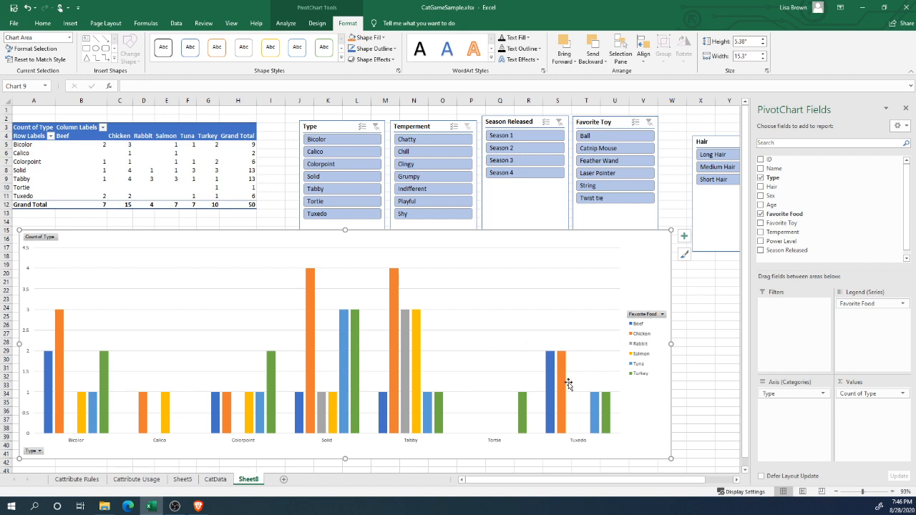
- Replace Favorite Food with Age in the PivotChart legend
drag(872, 304, 716, 317)
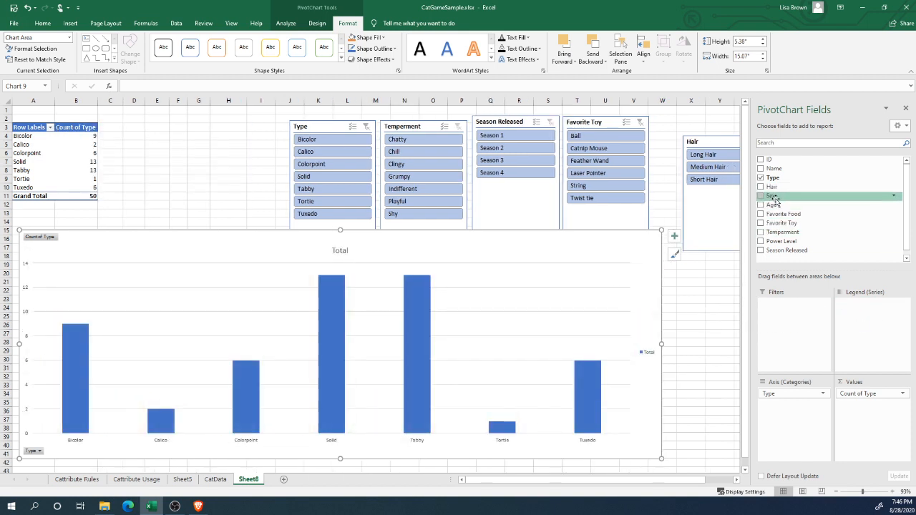
drag(771, 205, 873, 345)
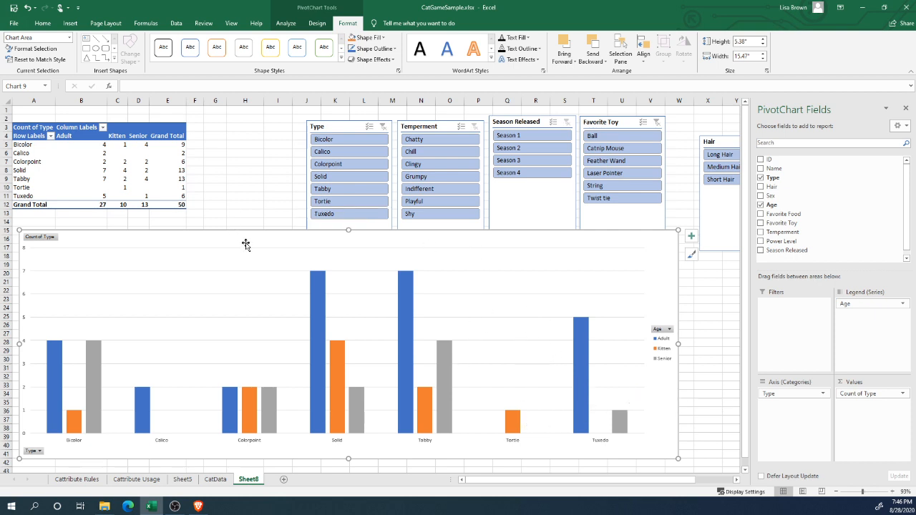
- Look at the source data on the CatData sheet and return to the chart on Sheet8
click(47, 237)
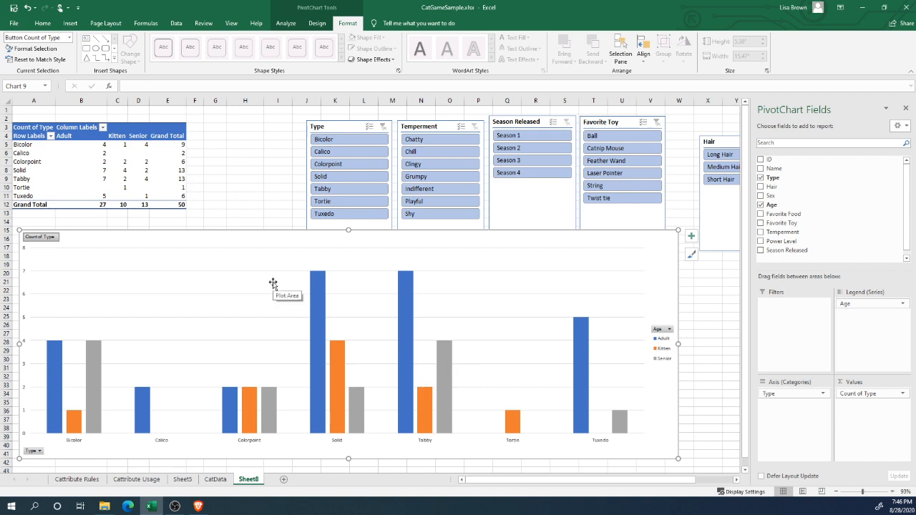
click(215, 478)
click(248, 480)
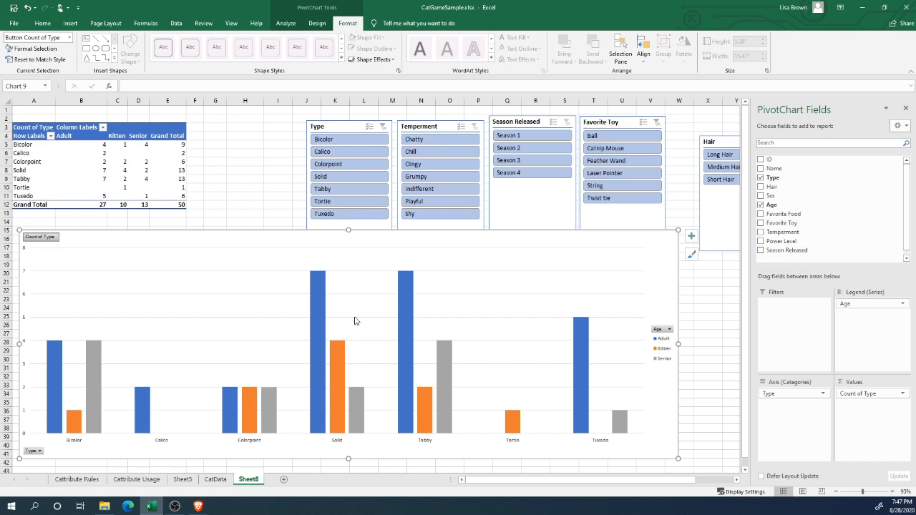
- Switch to the CatDataSample spreadsheet in Google Sheets and examine the cat data range
click(198, 505)
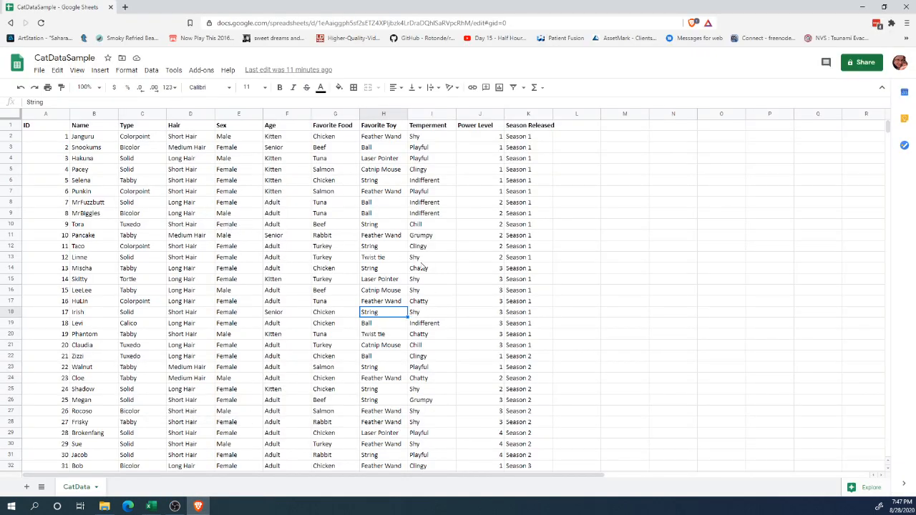
click(486, 259)
click(292, 191)
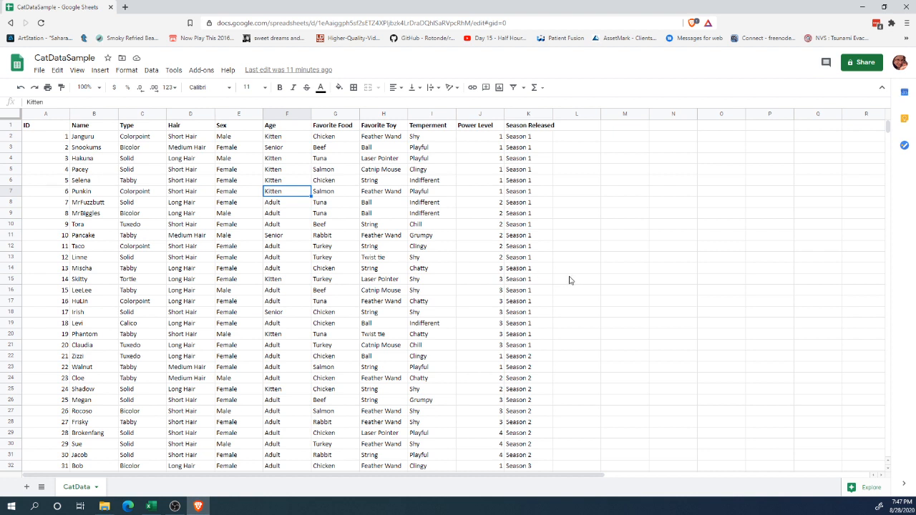
click(581, 248)
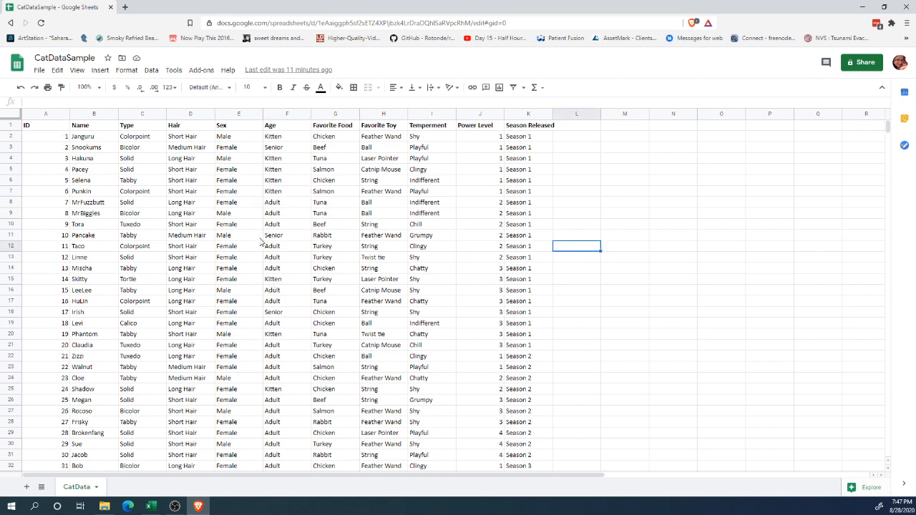
drag(54, 127, 492, 292)
click(383, 393)
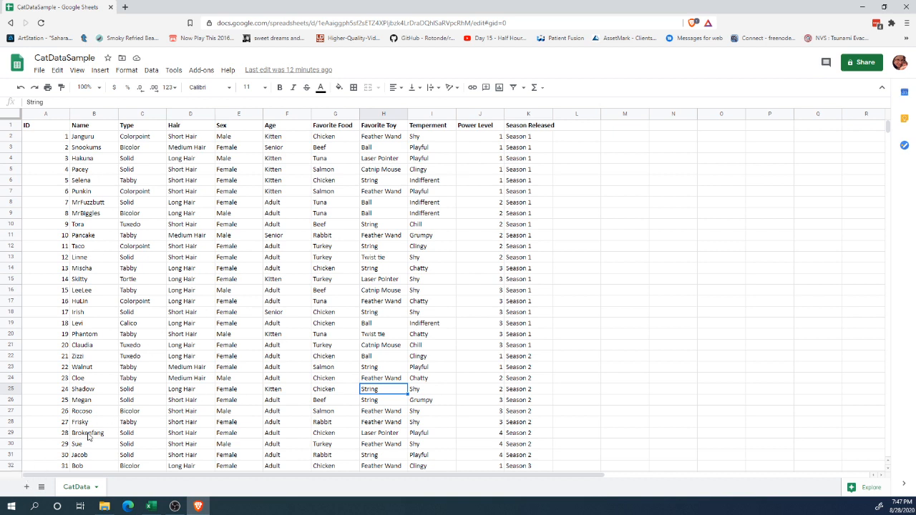
- Add a new sheet and set up a pivot table for insertion into the existing sheet at Sheet4!A1
click(26, 486)
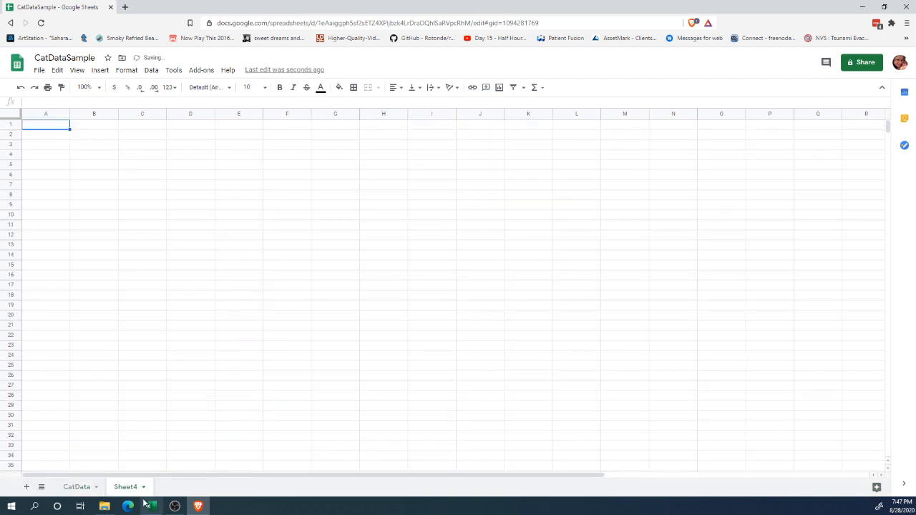
click(151, 70)
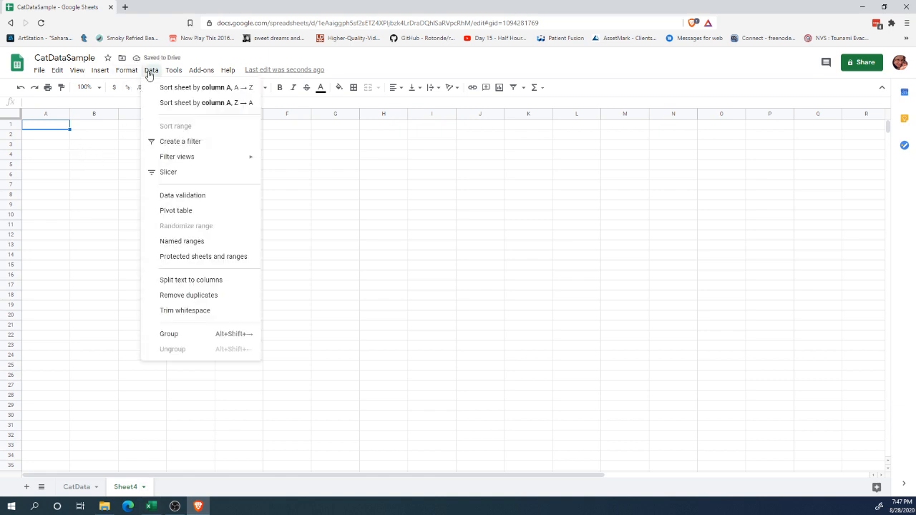
click(201, 212)
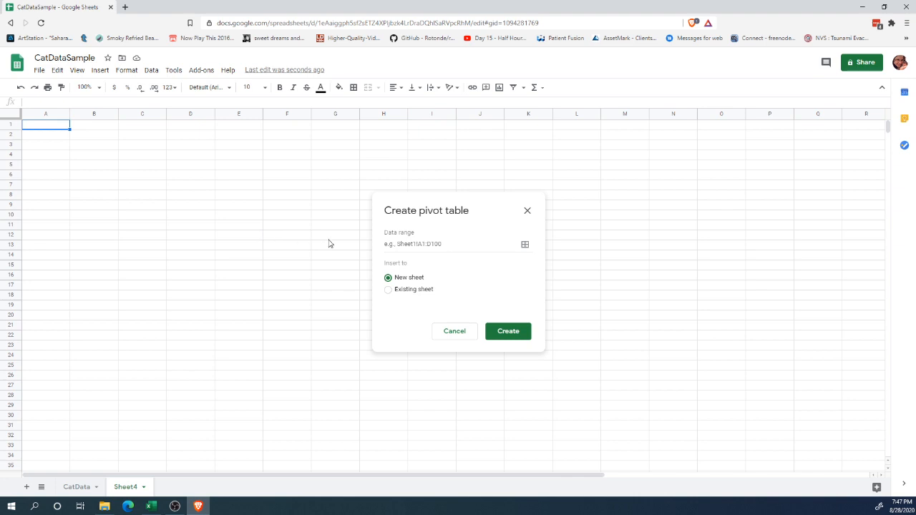
click(423, 293)
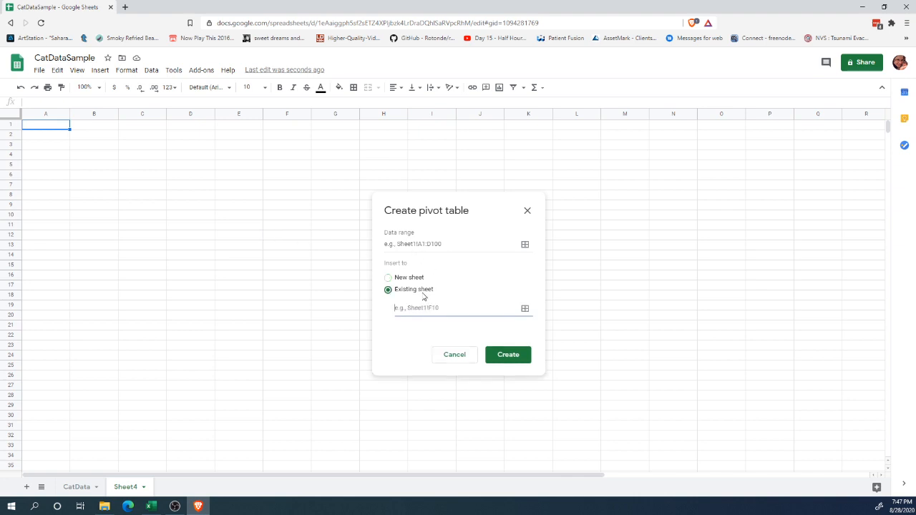
click(33, 127)
click(518, 270)
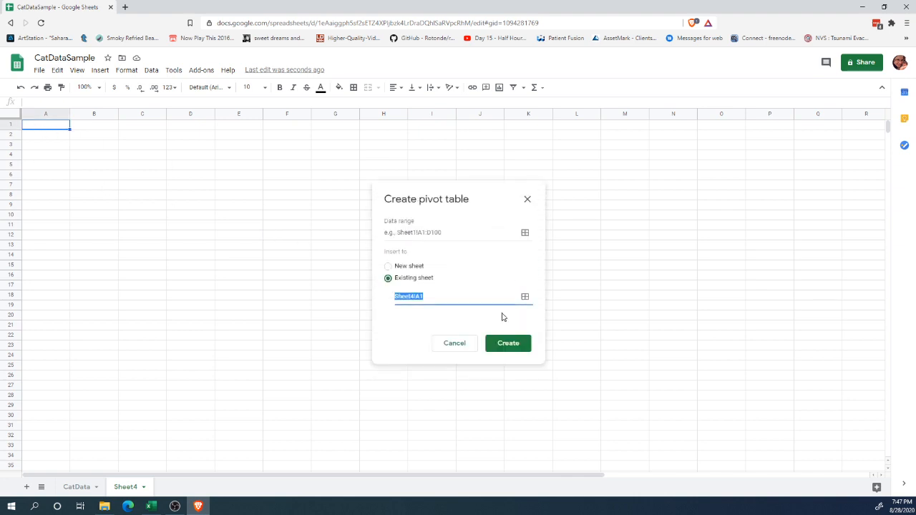
- Set the pivot table's data range to CatData!A1:K51 and create the table
click(525, 234)
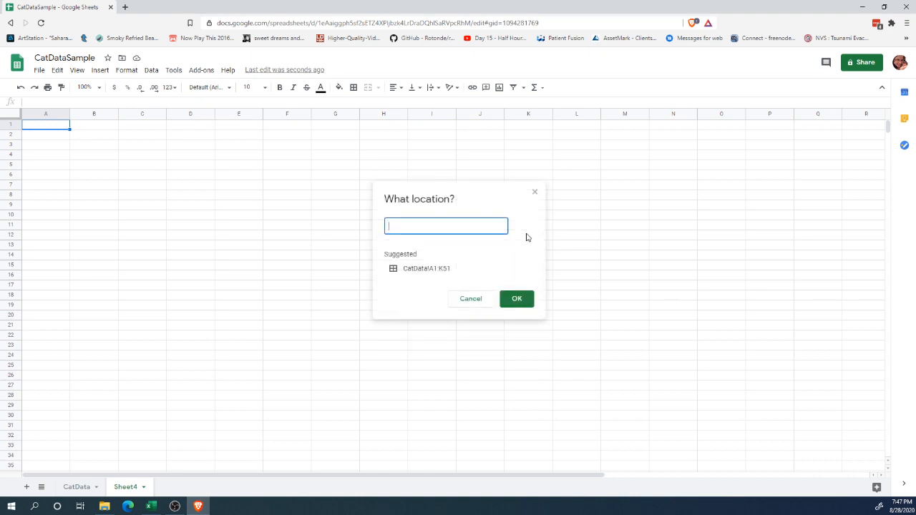
click(428, 276)
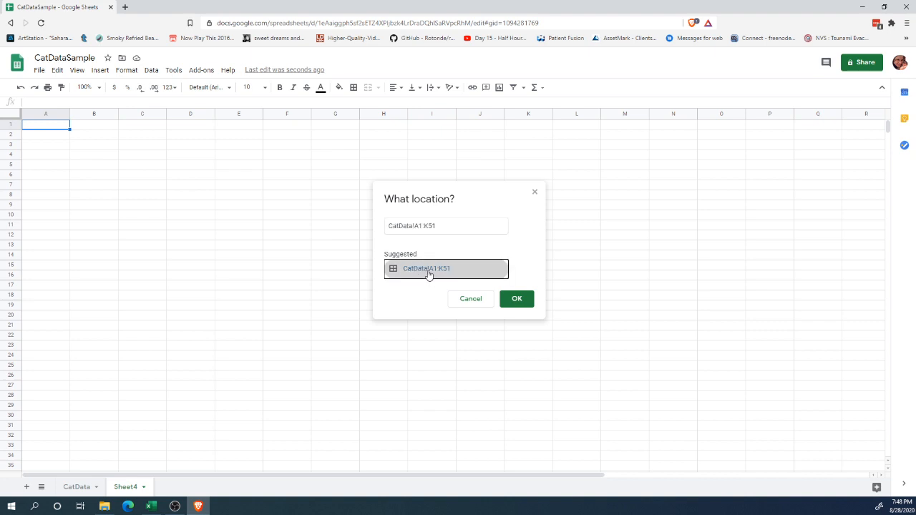
click(519, 300)
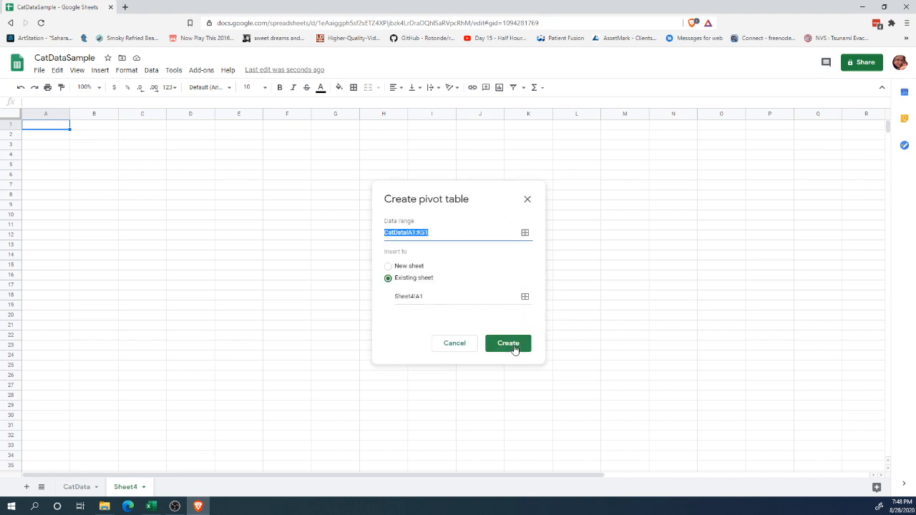
click(513, 349)
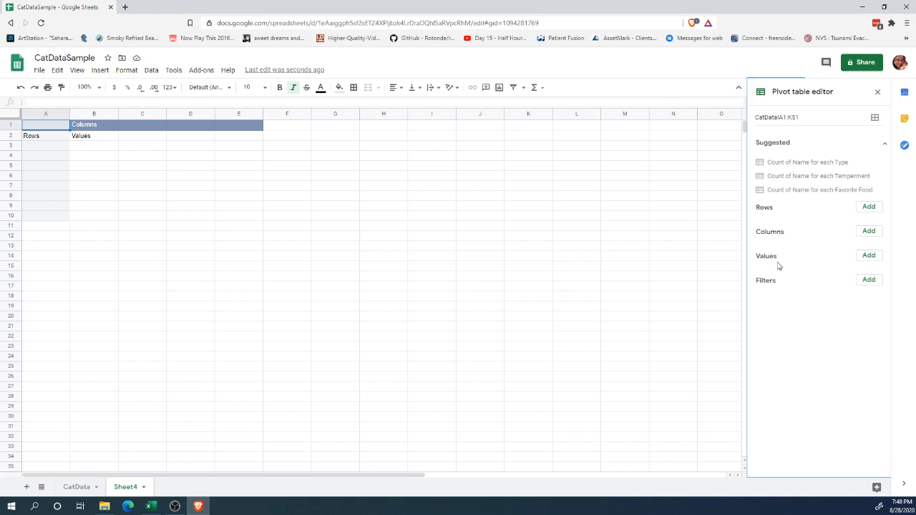
- Add Type to the rows of the new pivot table
click(864, 208)
click(834, 255)
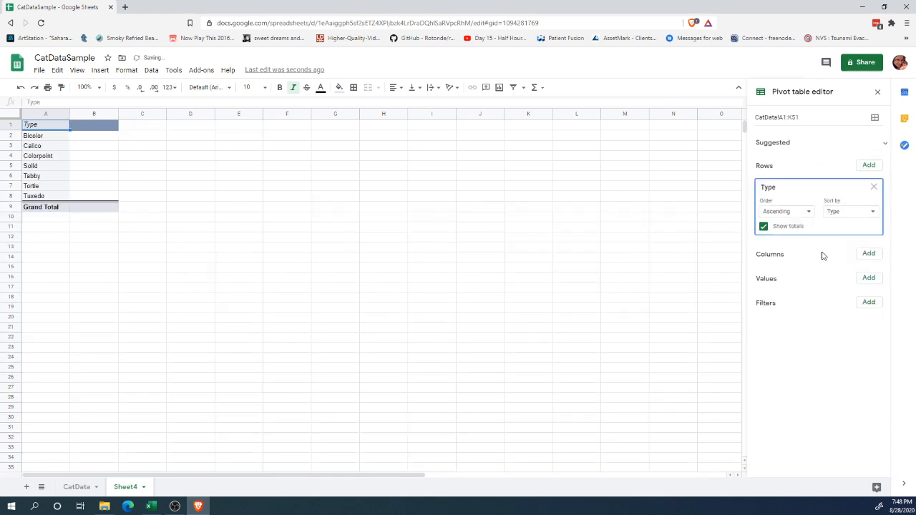
click(867, 256)
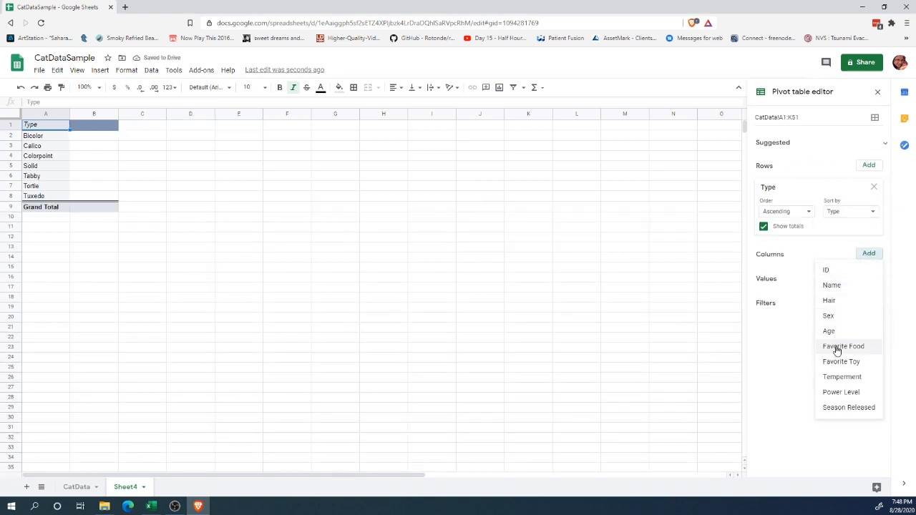
click(774, 279)
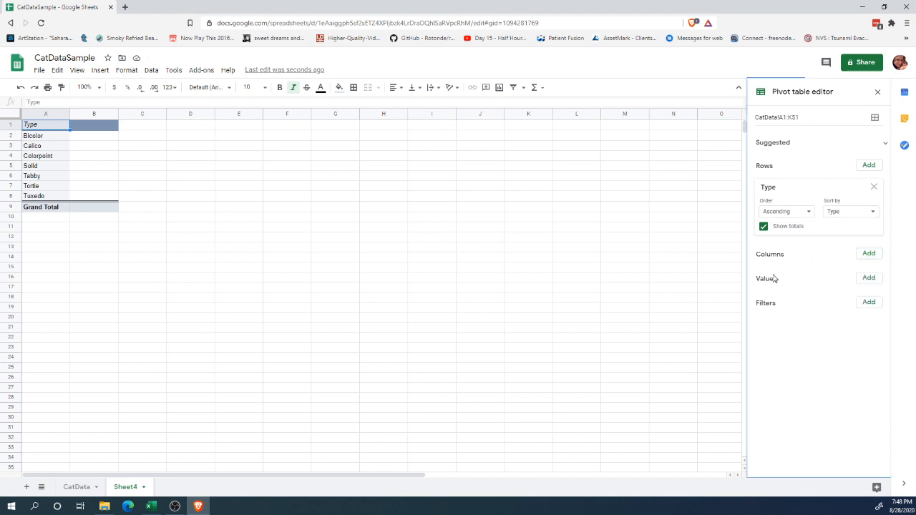
- Add Type to the pivot table's values, summarized by COUNTA, and Age to its columns
click(868, 278)
click(830, 326)
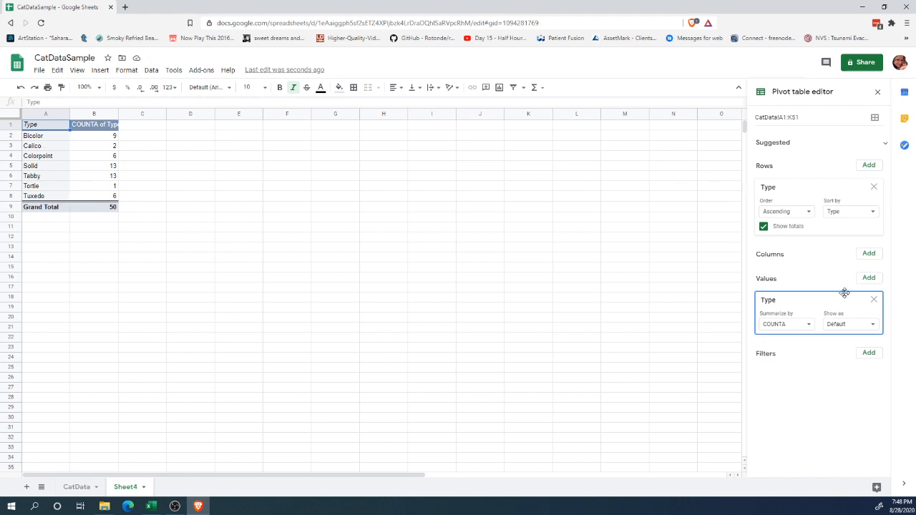
click(867, 253)
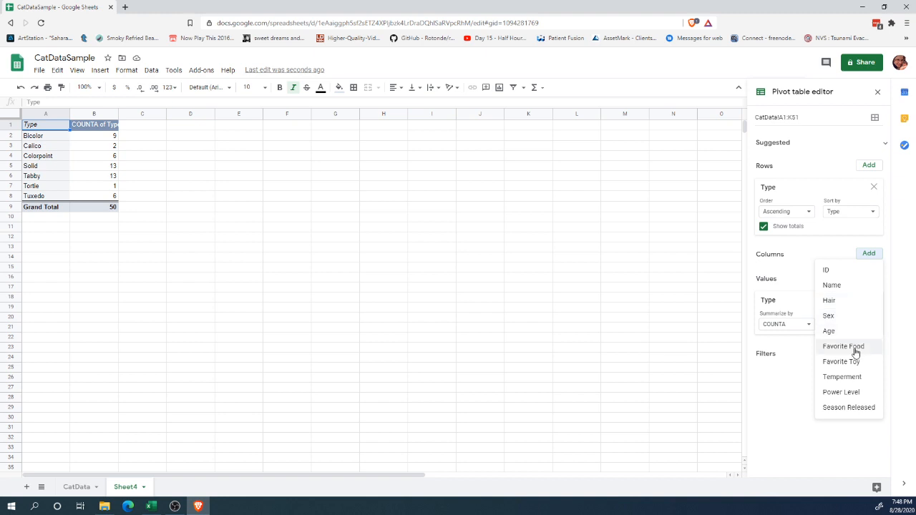
click(830, 330)
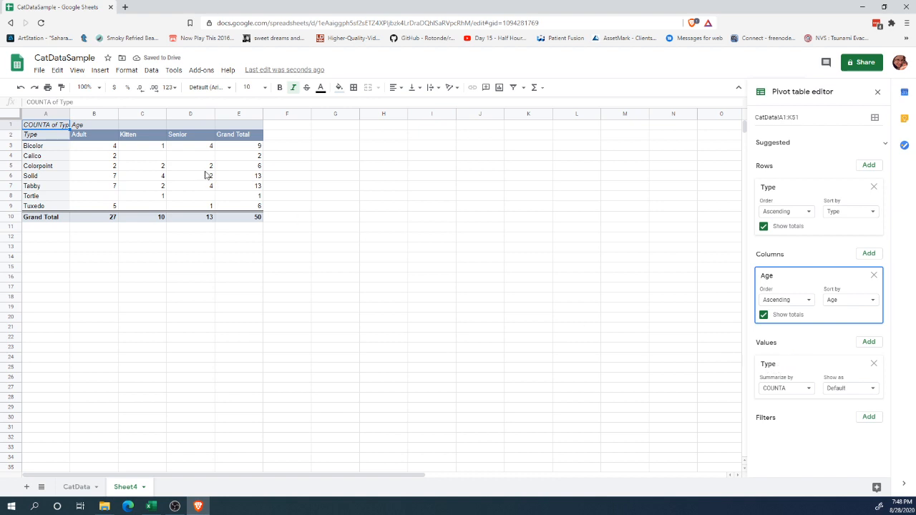
- Add a slicer for the pivot table, move it beside the table, and set its column to Favorite Toy
click(102, 157)
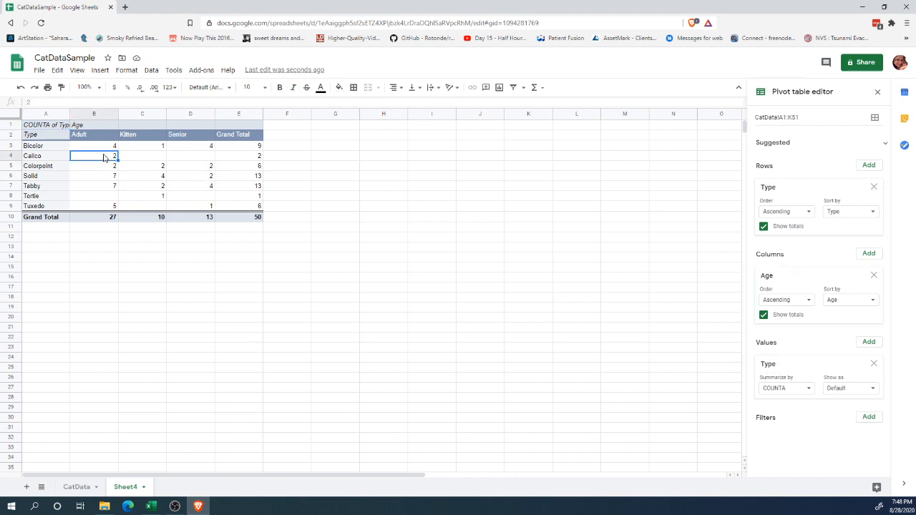
click(152, 70)
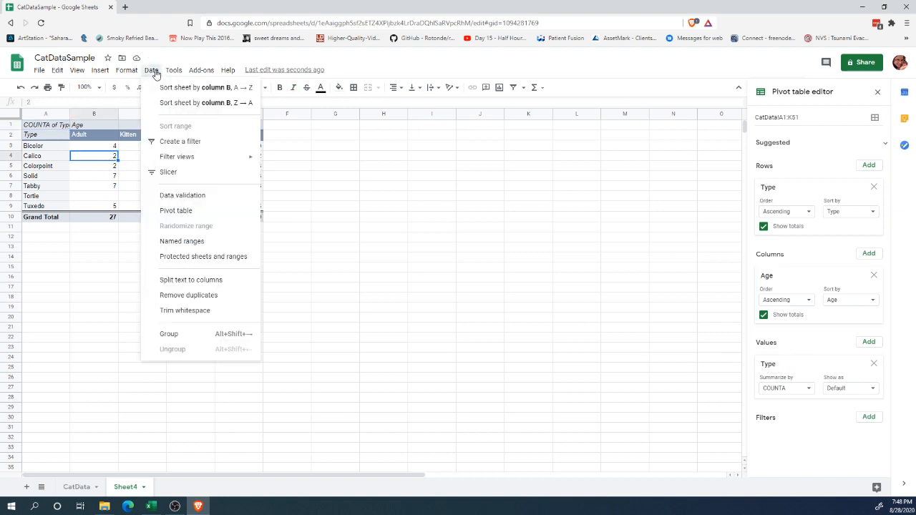
click(168, 172)
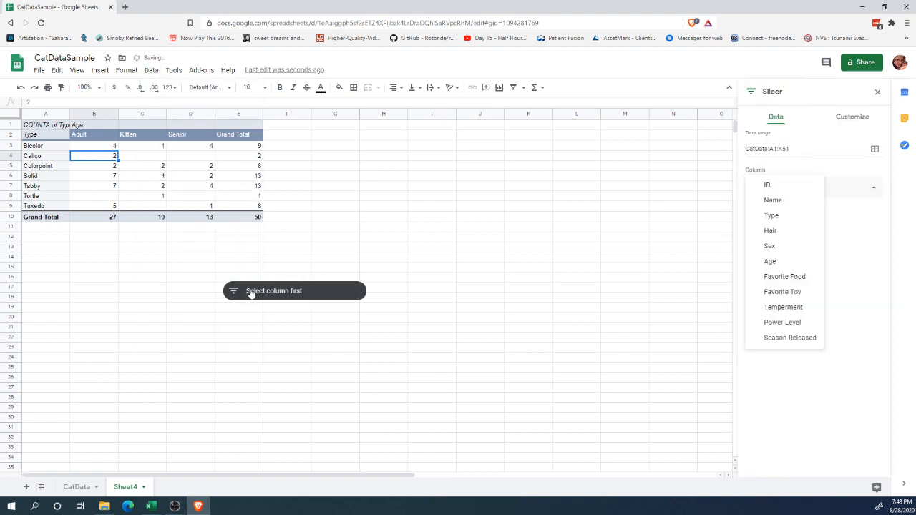
click(309, 290)
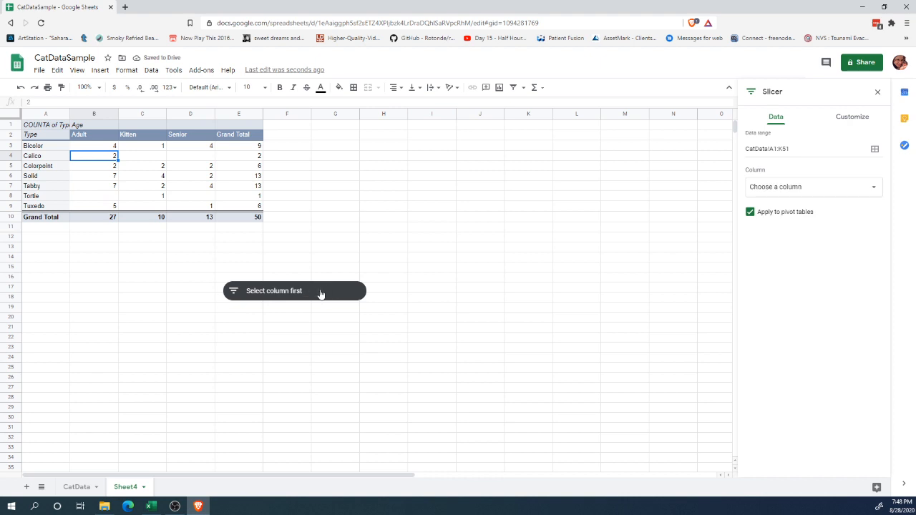
click(321, 292)
drag(233, 290, 275, 285)
drag(348, 266, 431, 186)
click(369, 204)
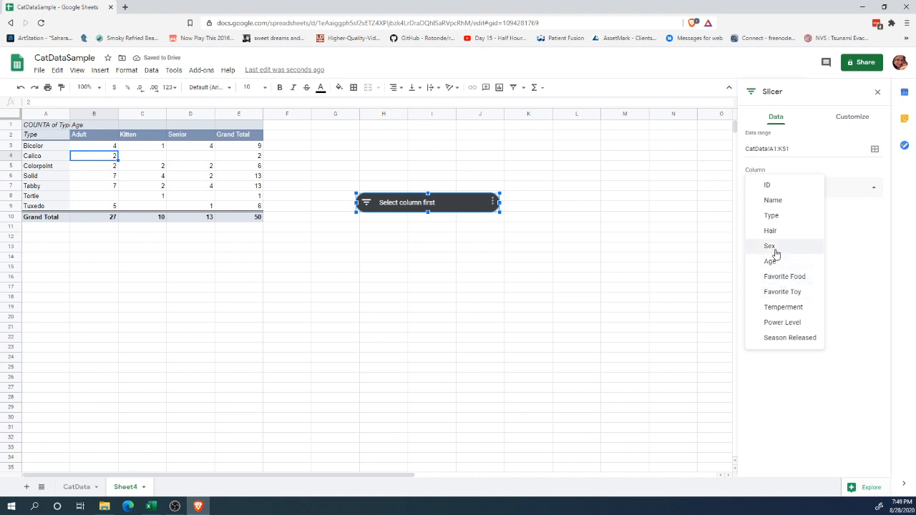
click(778, 292)
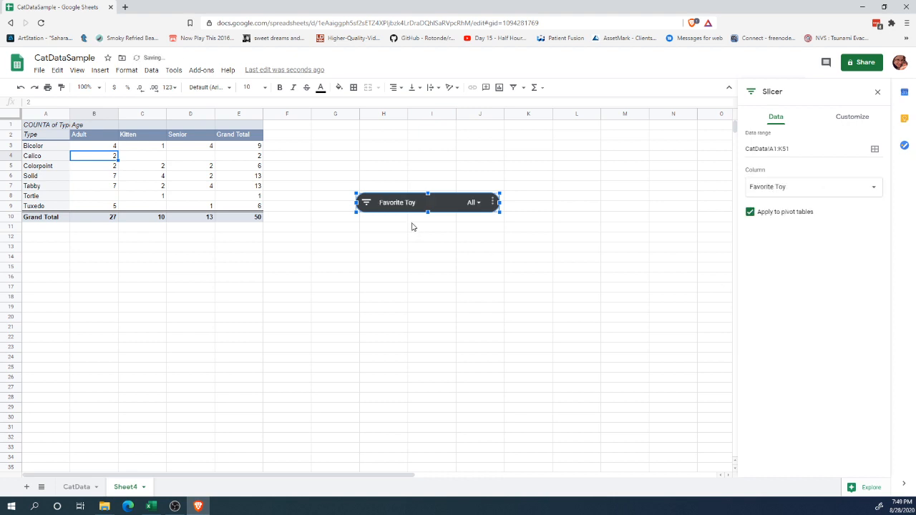
- Filter the Favorite Toy slicer to Laser Pointer only and move the slicer slightly higher beside the pivot table
click(480, 206)
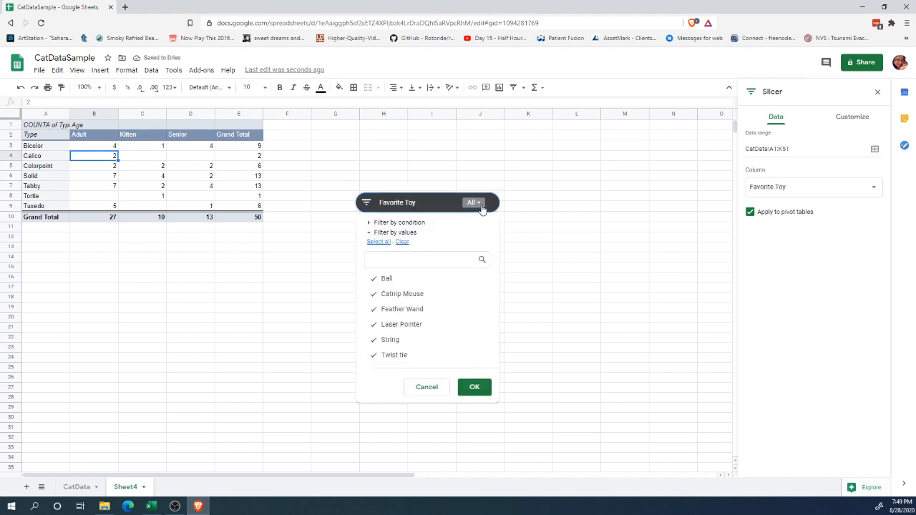
click(407, 309)
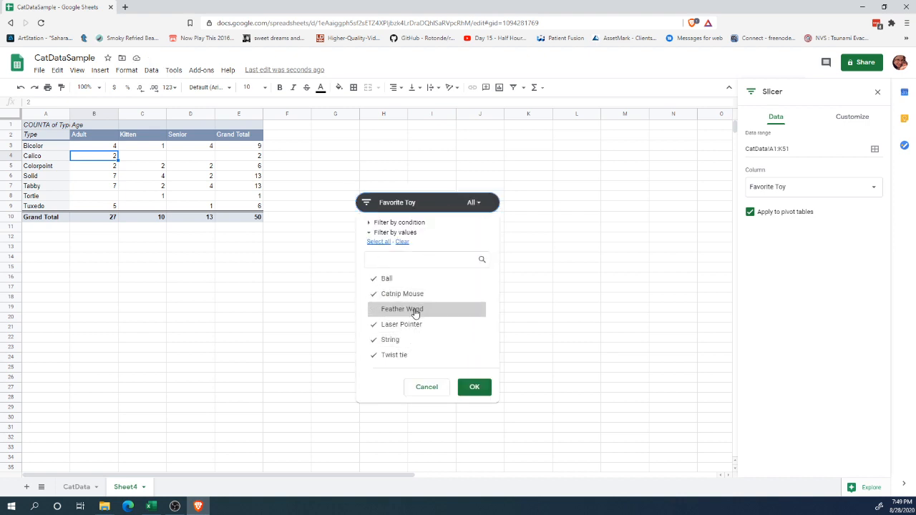
click(411, 294)
click(390, 279)
click(392, 341)
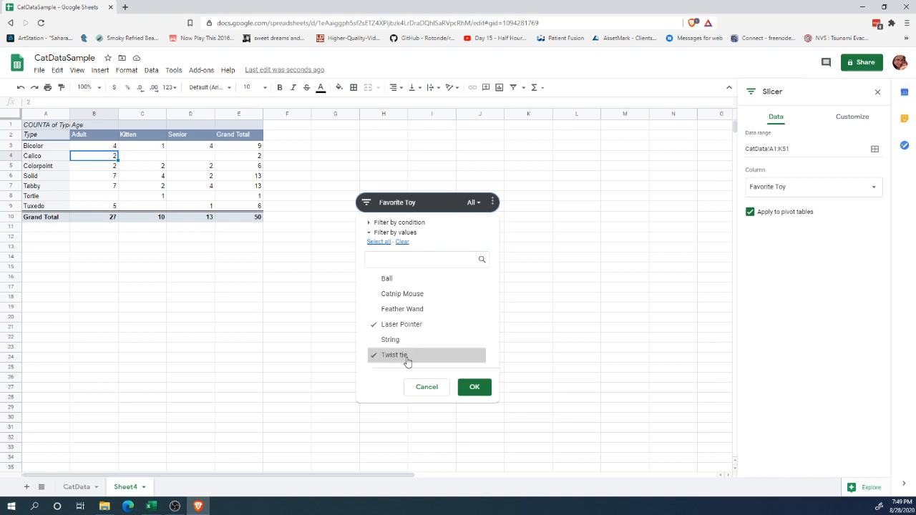
click(474, 386)
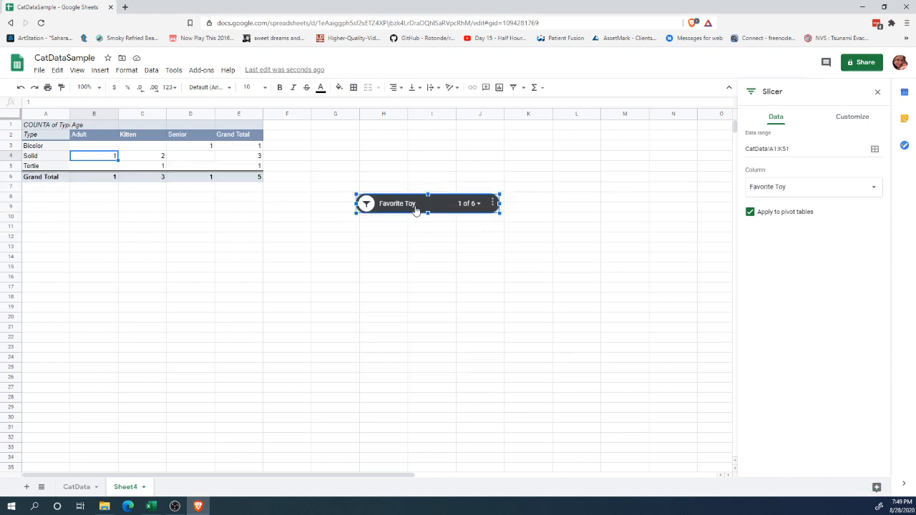
drag(441, 214, 467, 174)
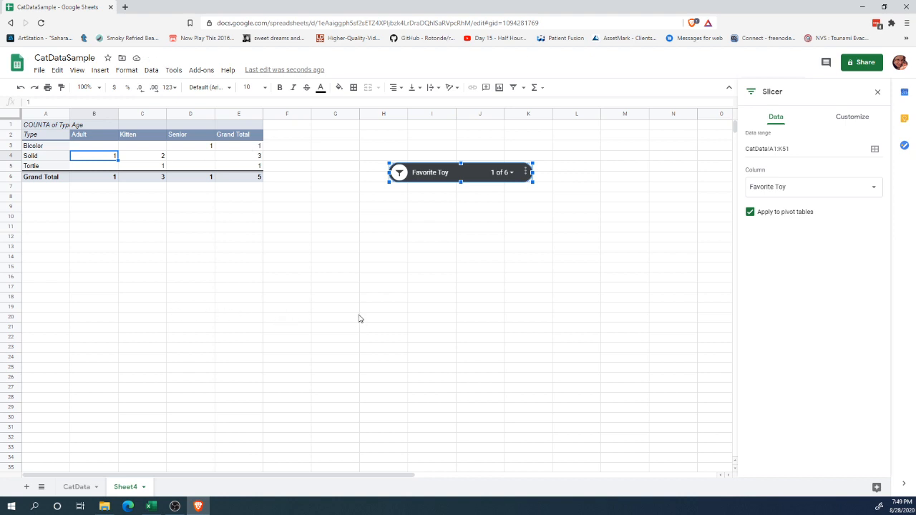
- Switch to the CatGameSample workbook in Excel and delete the PivotChart from Sheet8
click(151, 505)
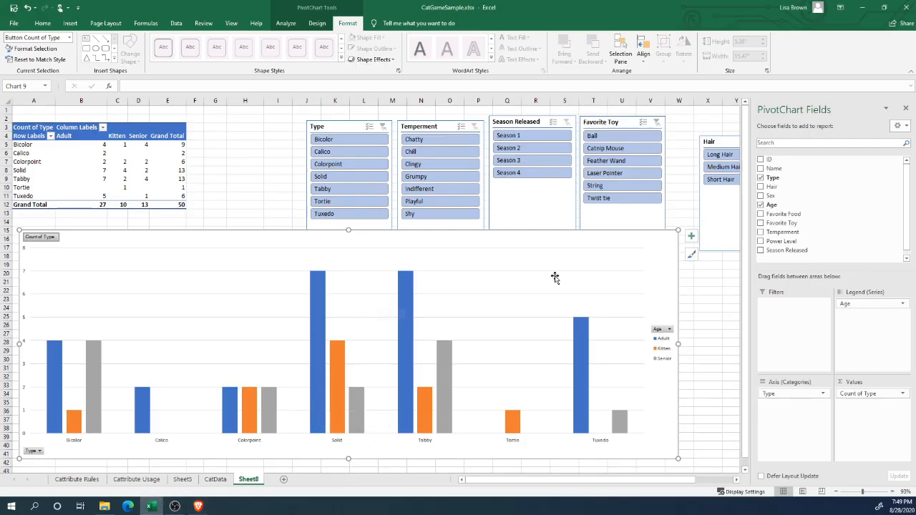
drag(527, 313, 555, 347)
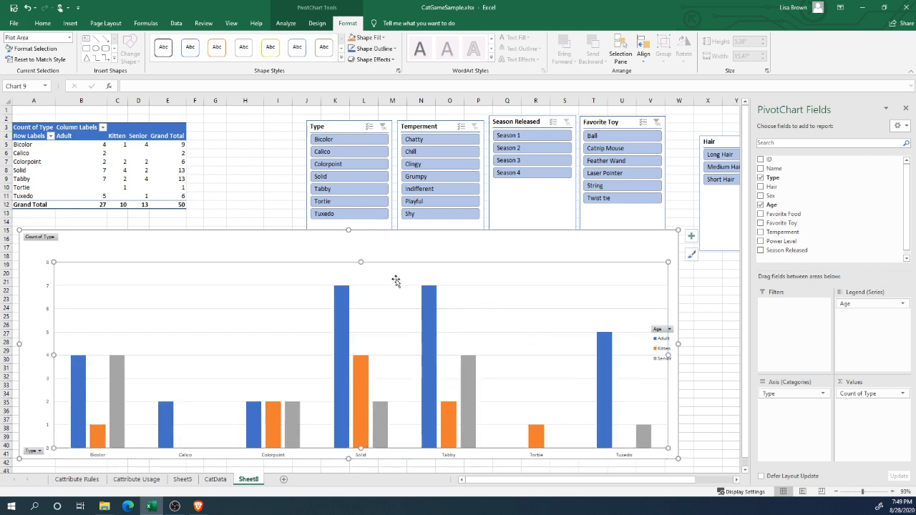
drag(397, 281, 384, 268)
click(609, 238)
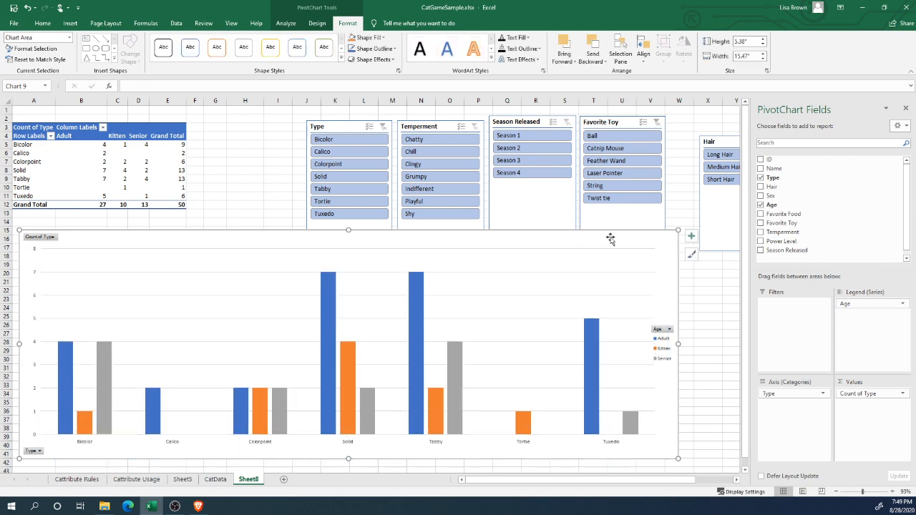
key(Delete)
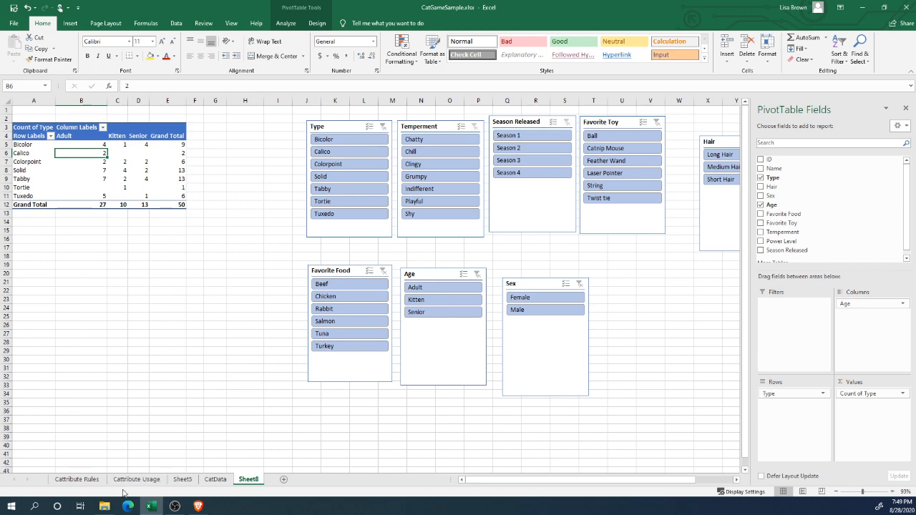
- Review the cat records on CatData and replace Age with Season Released in the columns of the Sheet8 PivotTable
click(91, 479)
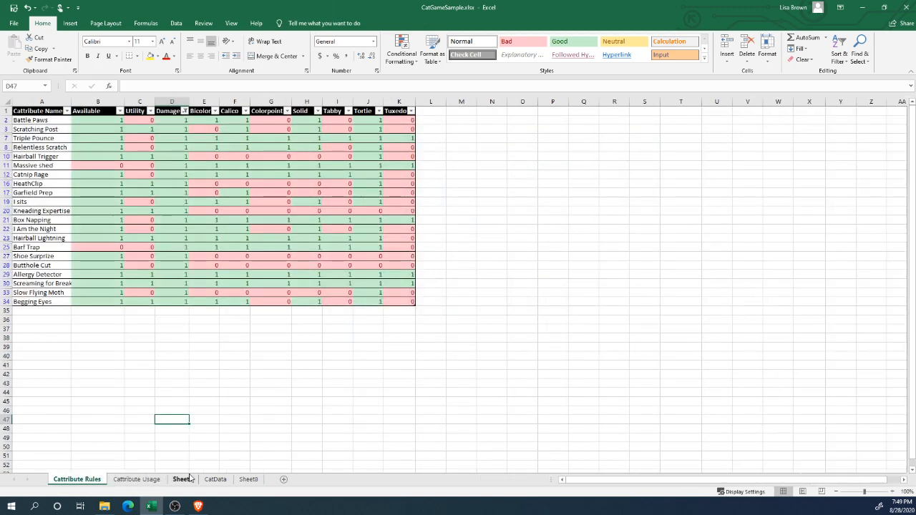
click(216, 479)
scroll(263, 403, down, 5)
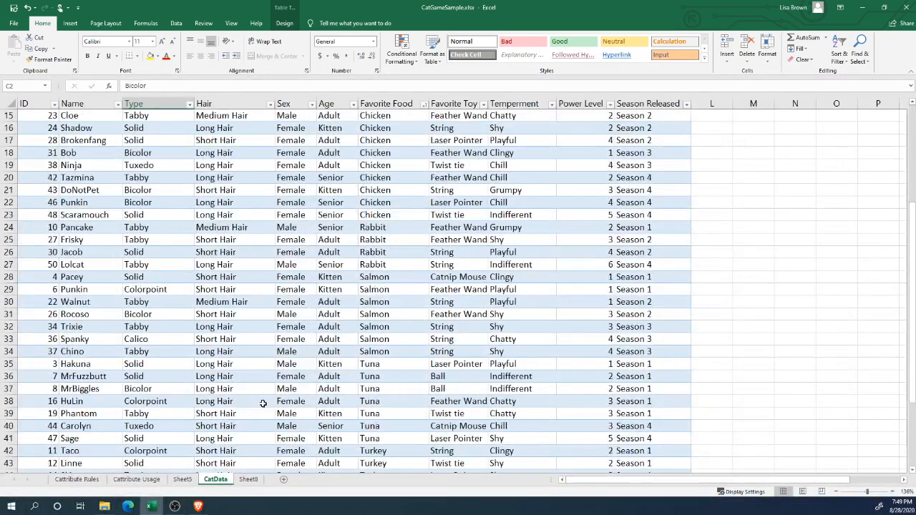
scroll(263, 404, down, 5)
click(248, 479)
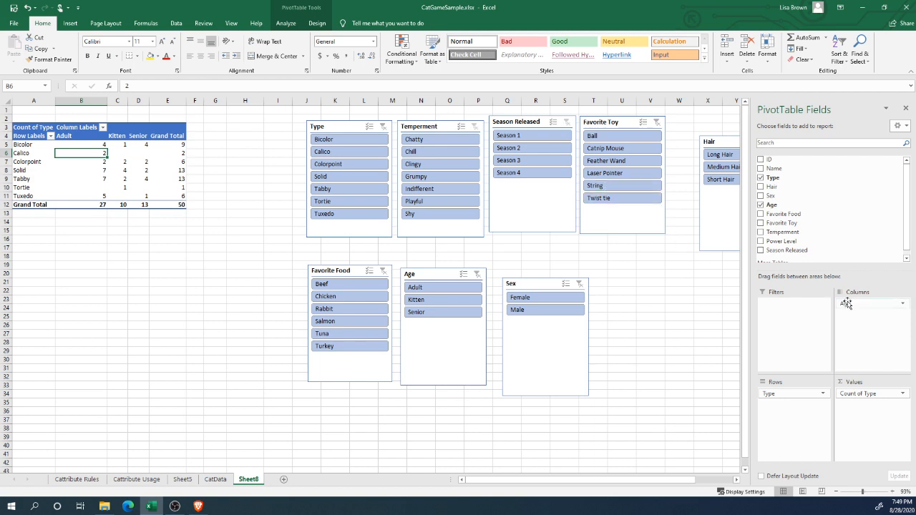
click(761, 204)
drag(787, 249, 853, 329)
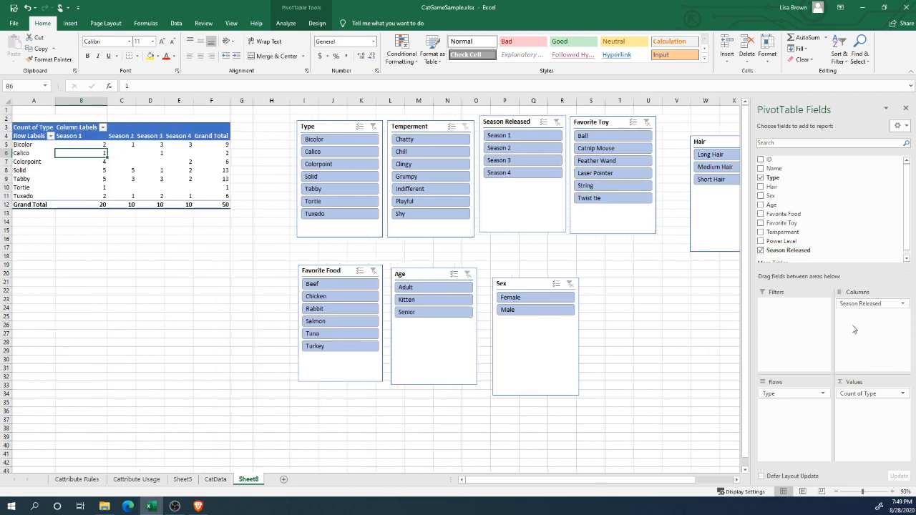
click(105, 188)
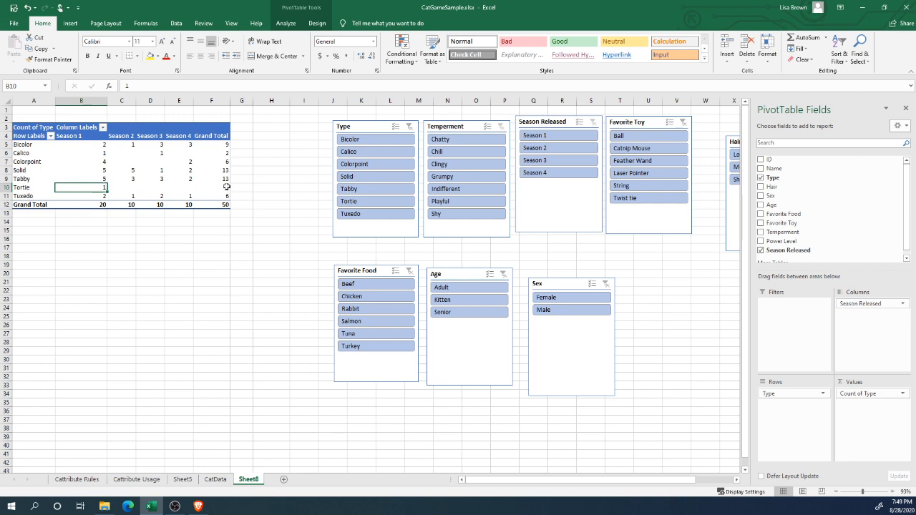
mouse_move(209, 185)
- Insert a table row below the last record on the CatData sheet and sort the table by ID from smallest to largest
click(218, 480)
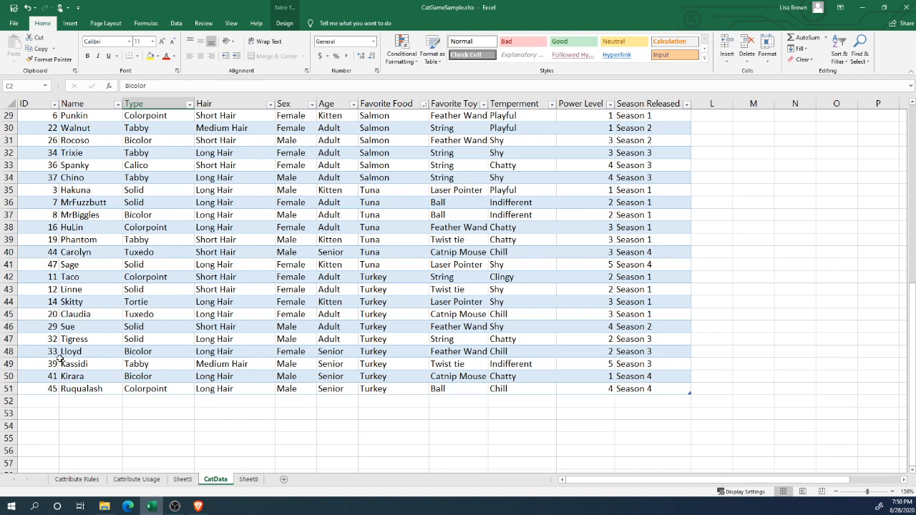
right_click(46, 389)
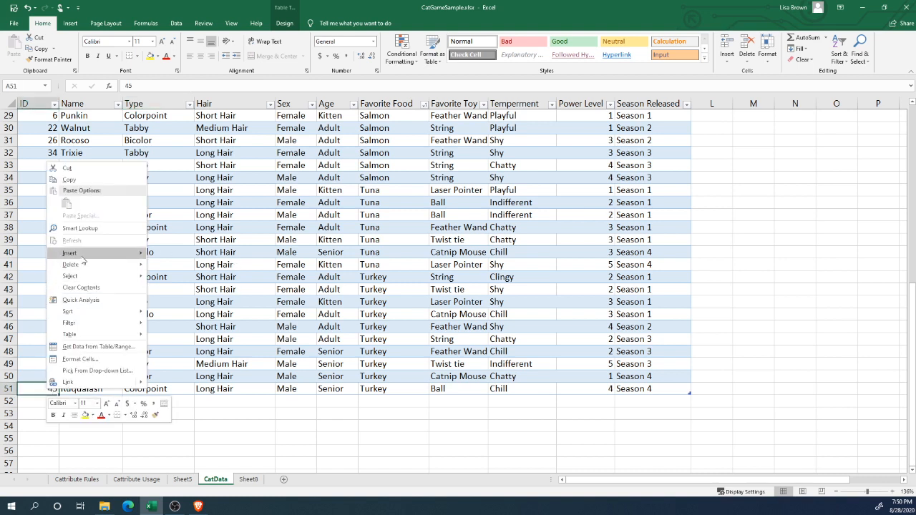
mouse_move(113, 260)
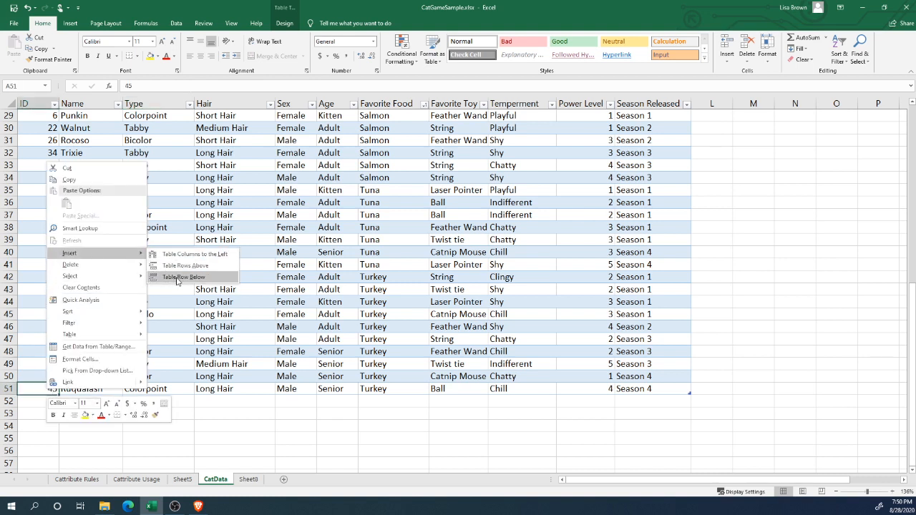
click(178, 278)
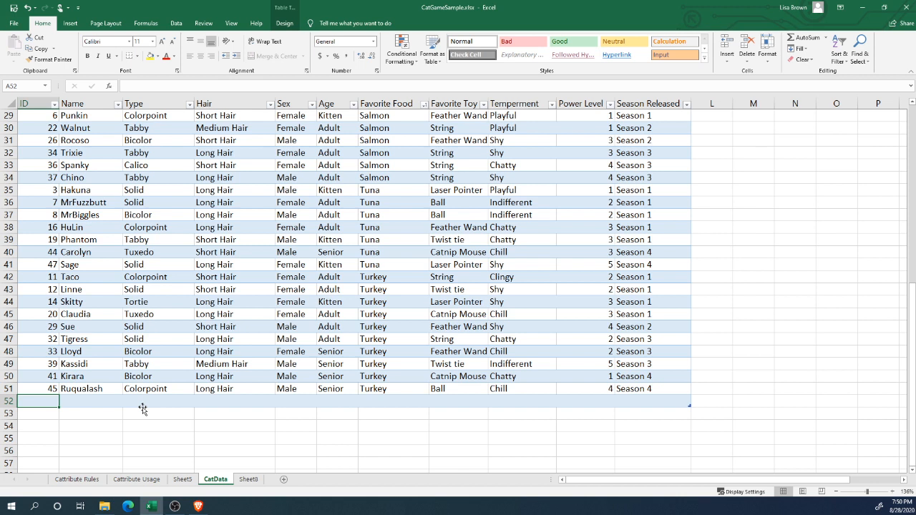
click(53, 105)
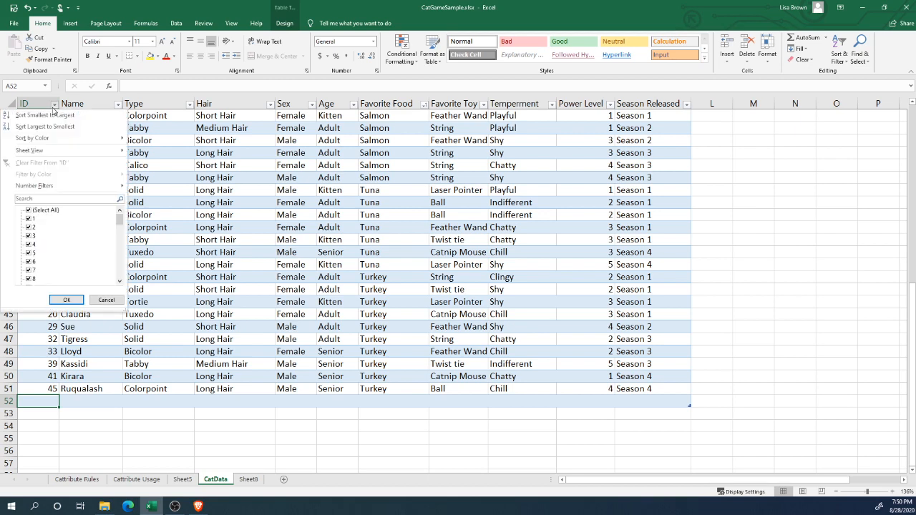
click(55, 117)
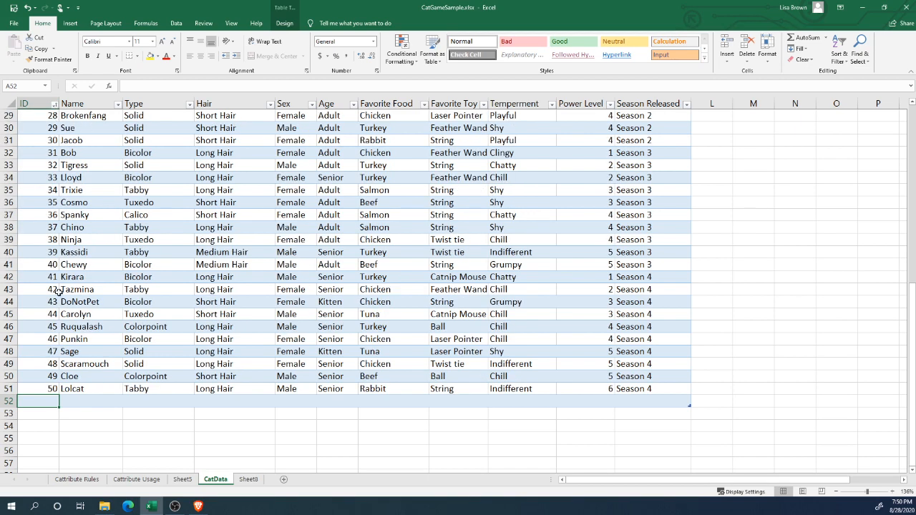
- Fill in the new record in row 52 with ID 51, name Muffin and type Tortie
text(51)
key(Tab)
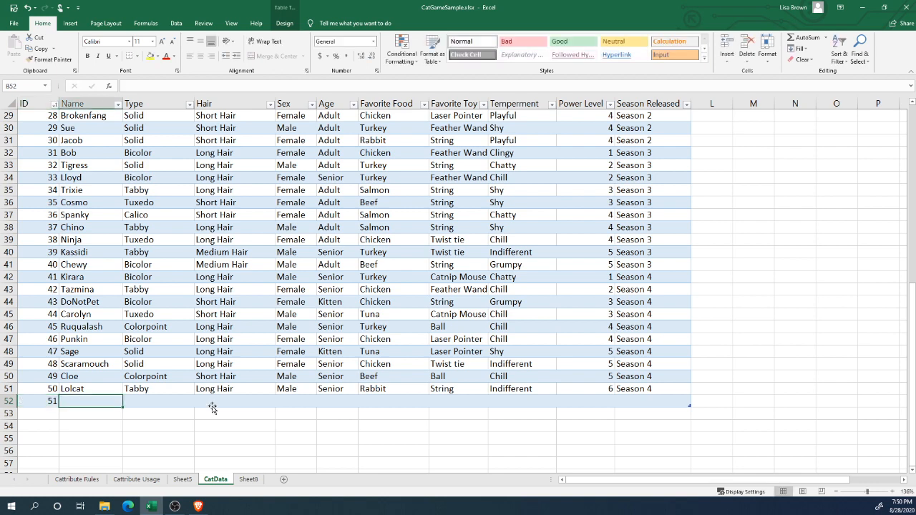
text(Muff)
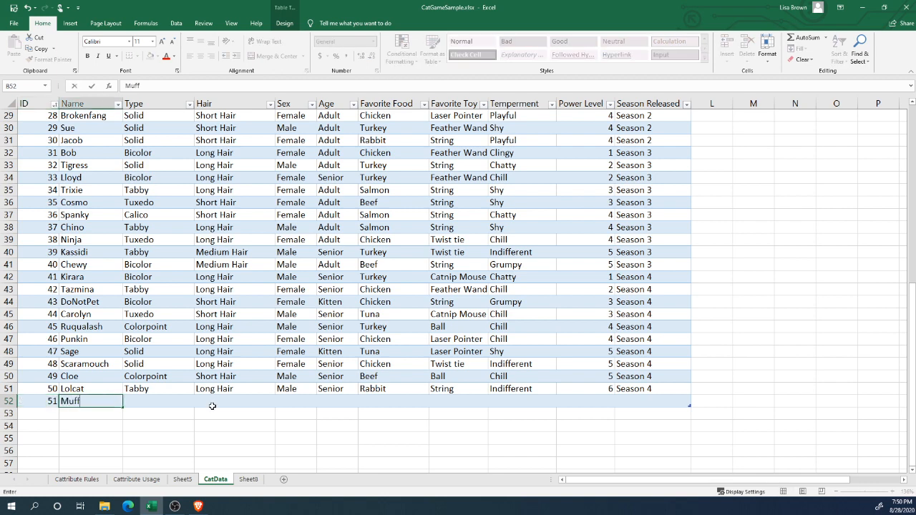
text(in)
key(Tab)
text(Tr)
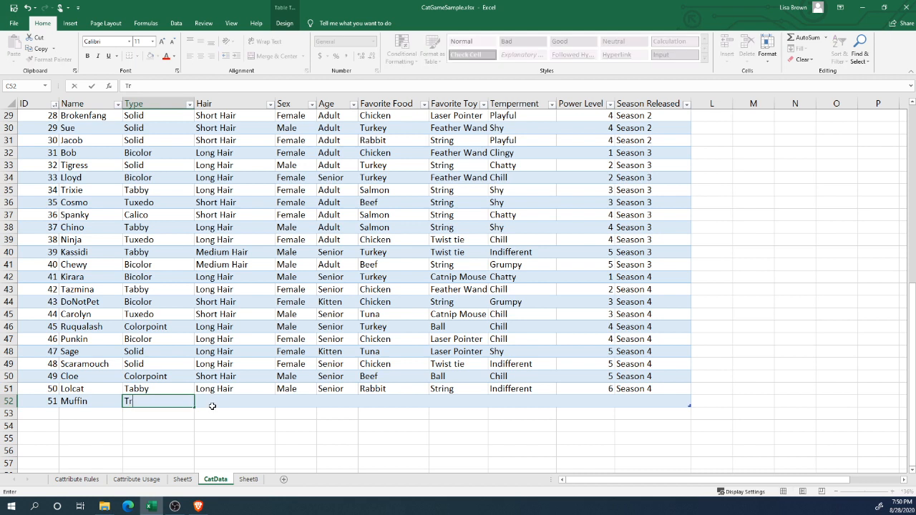
text(ortie)
key(Tab)
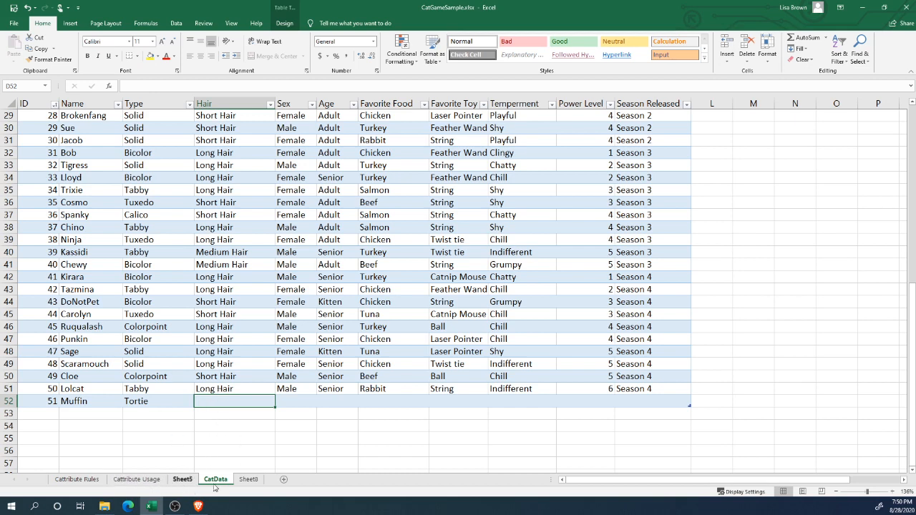
- Replace Season Released with Hair in the columns of the Sheet8 PivotTable
click(246, 479)
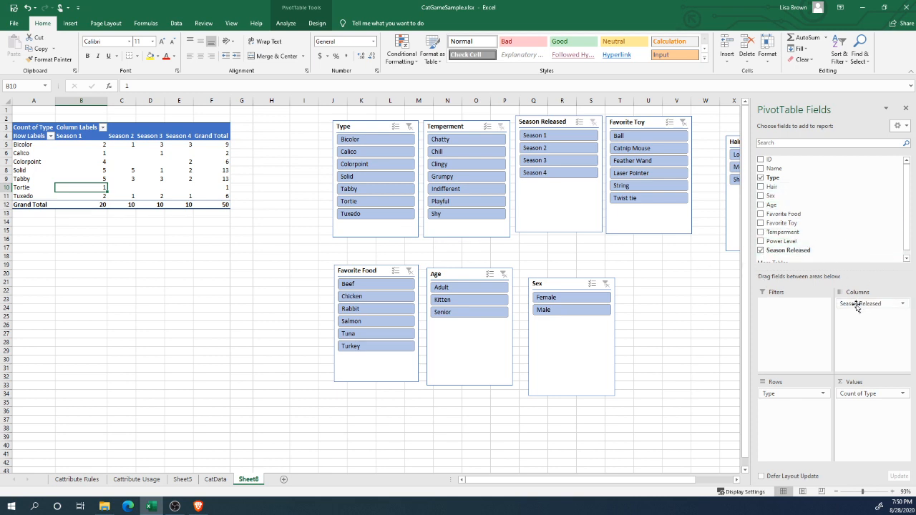
drag(843, 304, 721, 286)
drag(770, 187, 875, 365)
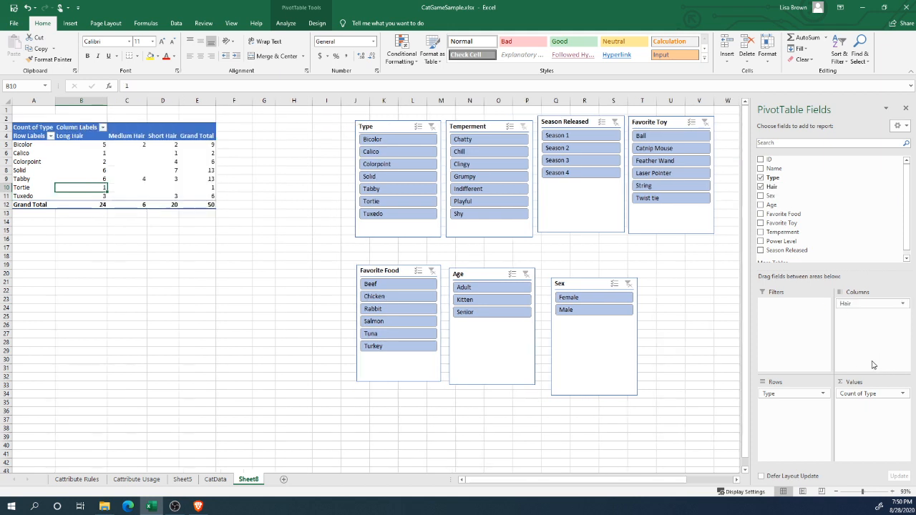
- Try filtering the PivotTable to Tortie, clear that Type filter, and filter Season Released to Season 4 instead
click(414, 207)
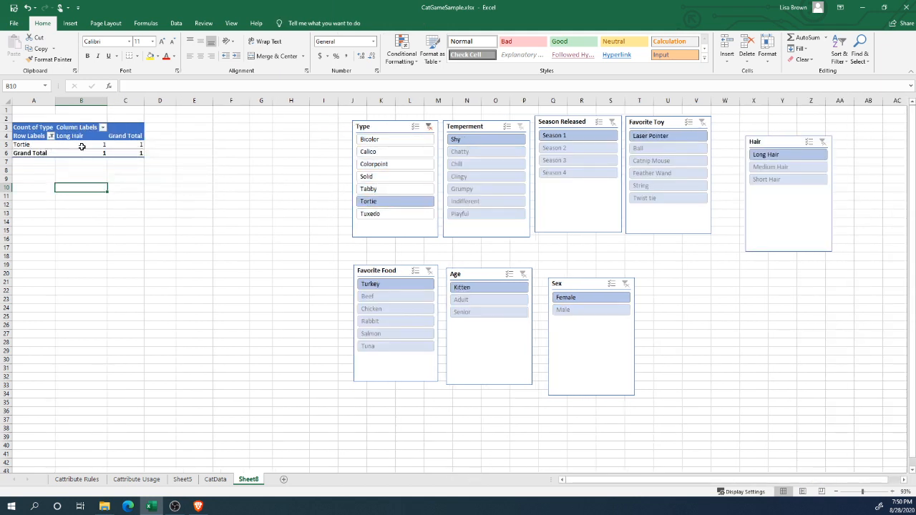
click(428, 127)
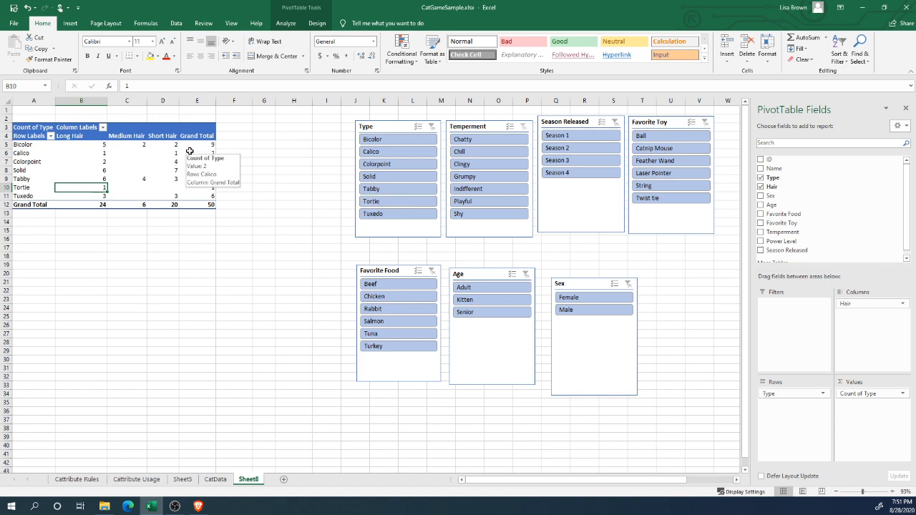
click(558, 174)
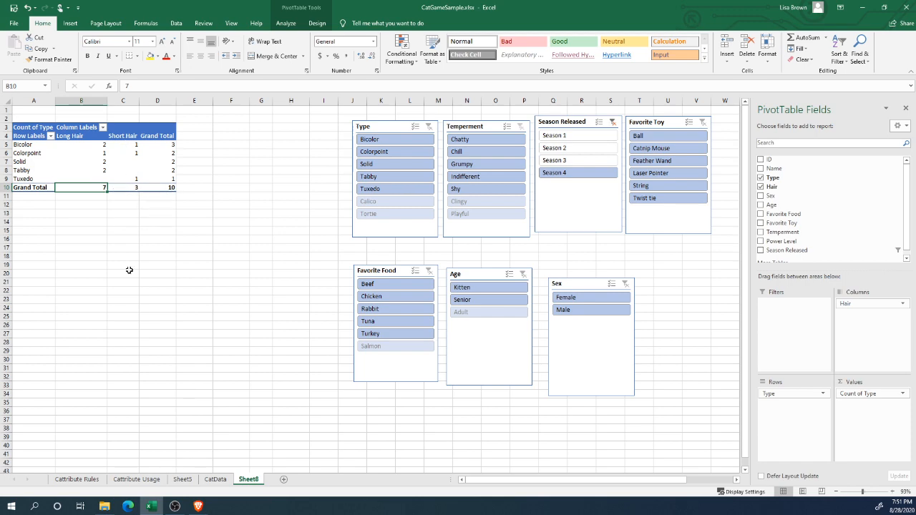
- Enter Medium Hair as the hair value of the new record in row 52 of the CatData sheet
click(215, 479)
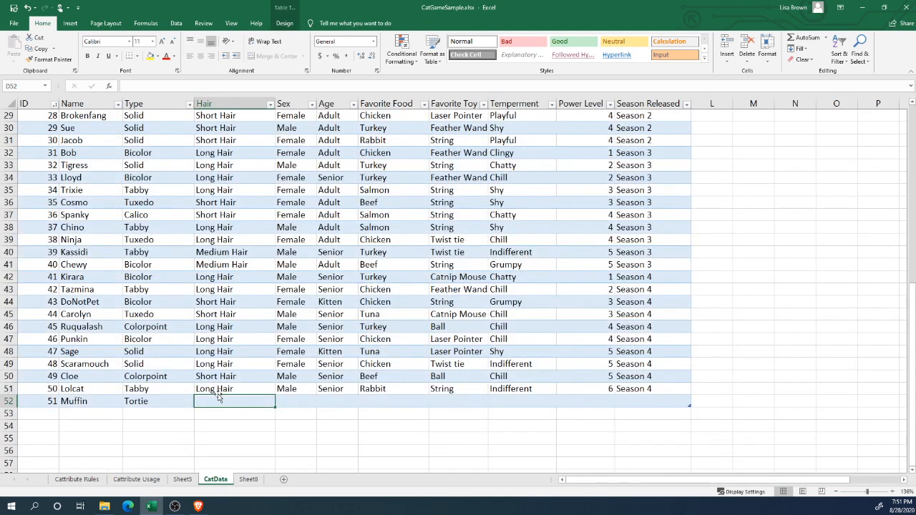
text(Medium Hair)
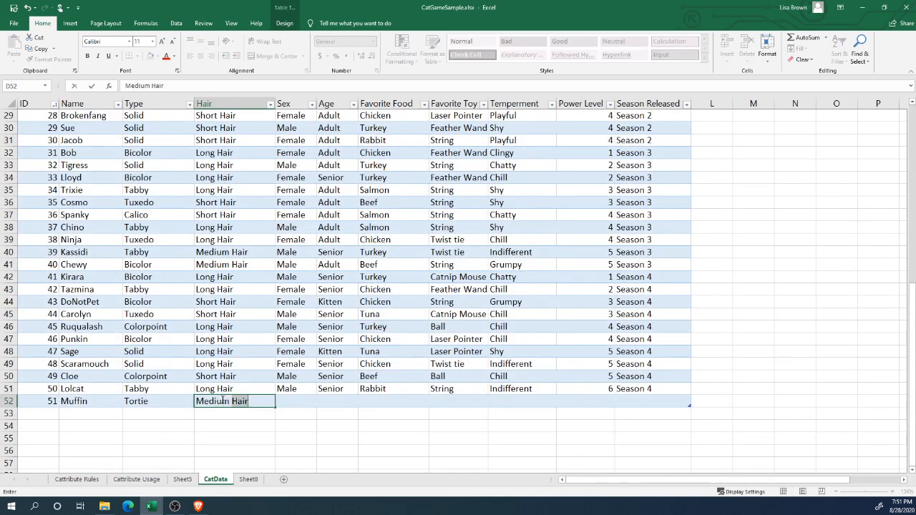
- Replace Hair with Sex in the Sheet8 PivotTable columns, and switch the filtering from Season 4 to the Tortie type
click(248, 480)
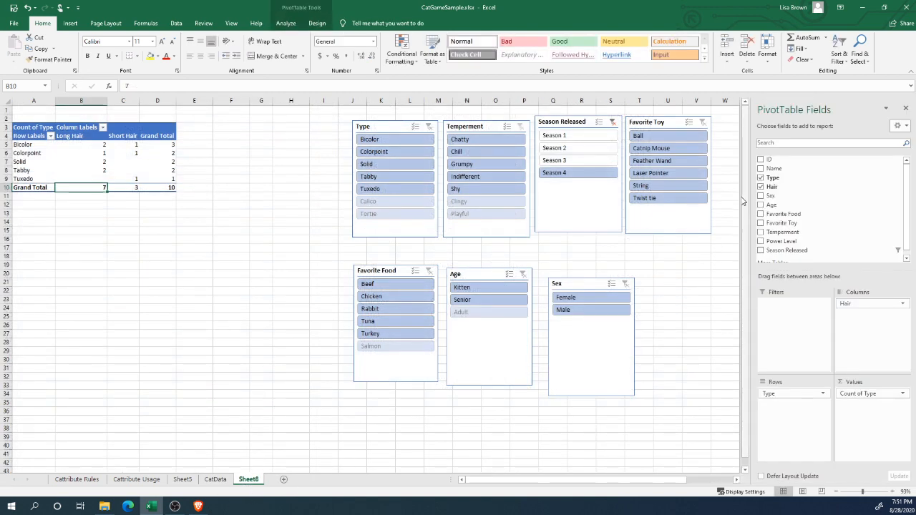
drag(771, 196, 815, 307)
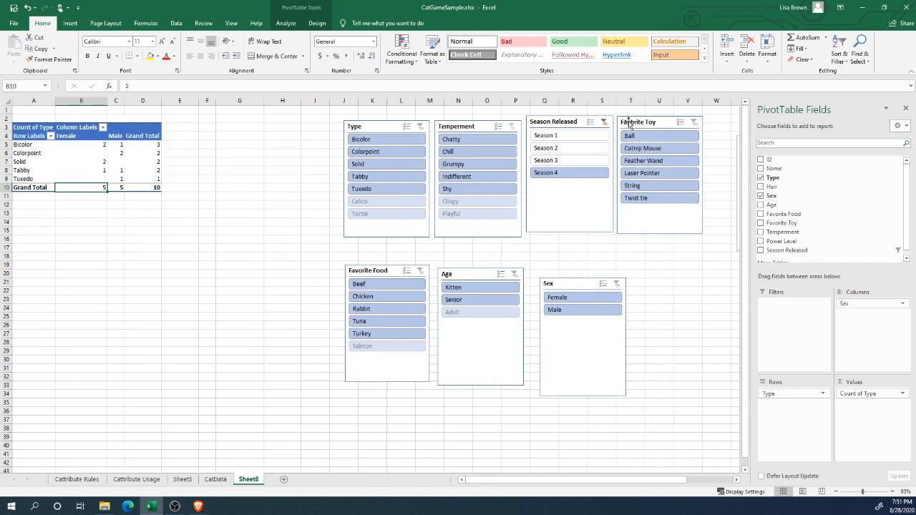
click(604, 122)
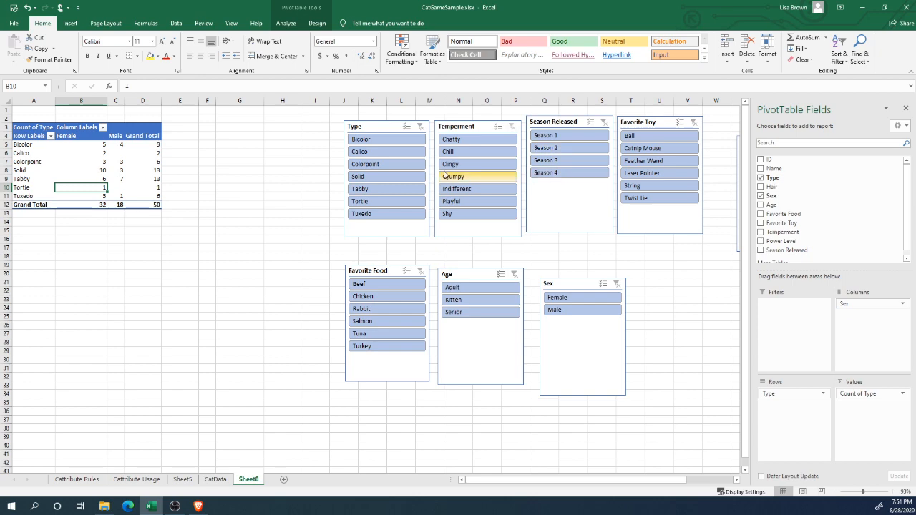
click(371, 204)
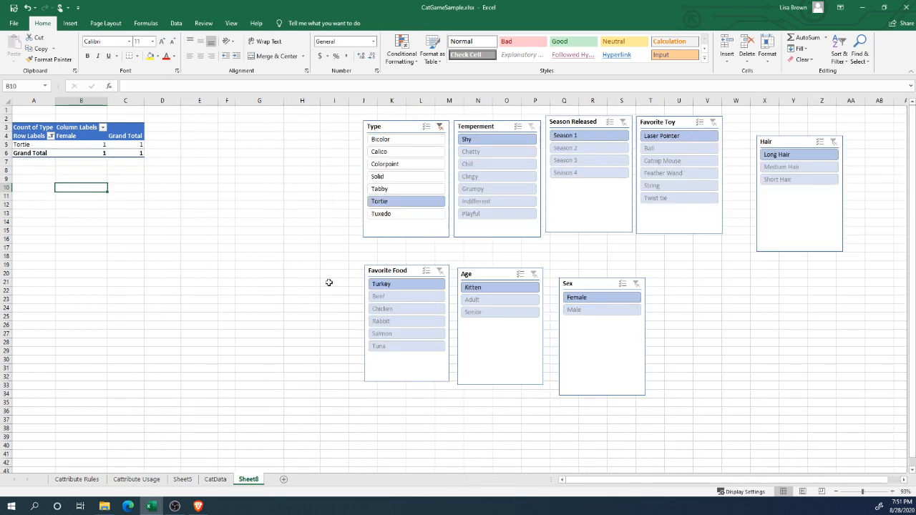
- Enter Male as the sex of the new cat in row 52 of the CatData sheet
click(224, 481)
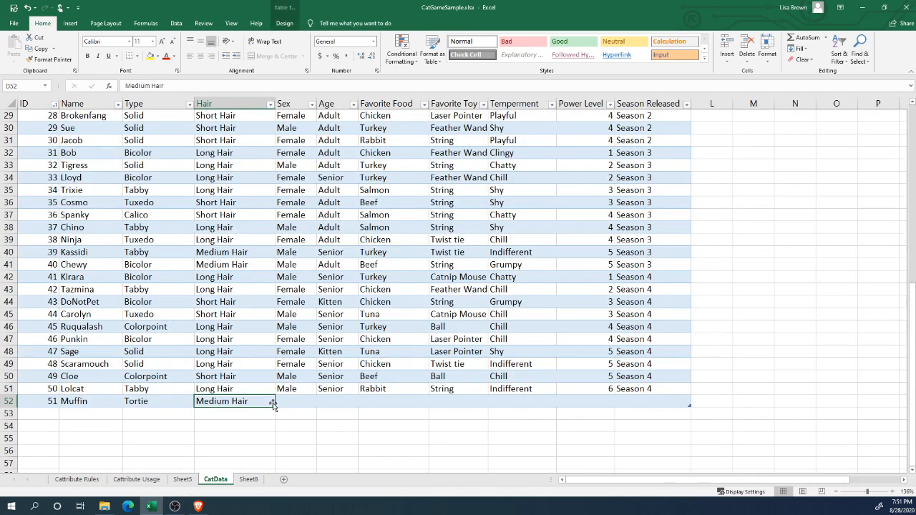
click(291, 402)
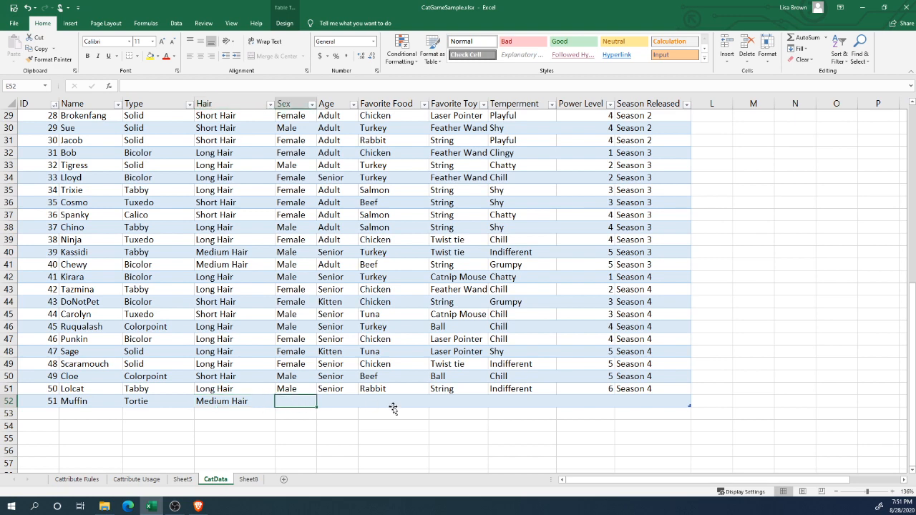
text(Male)
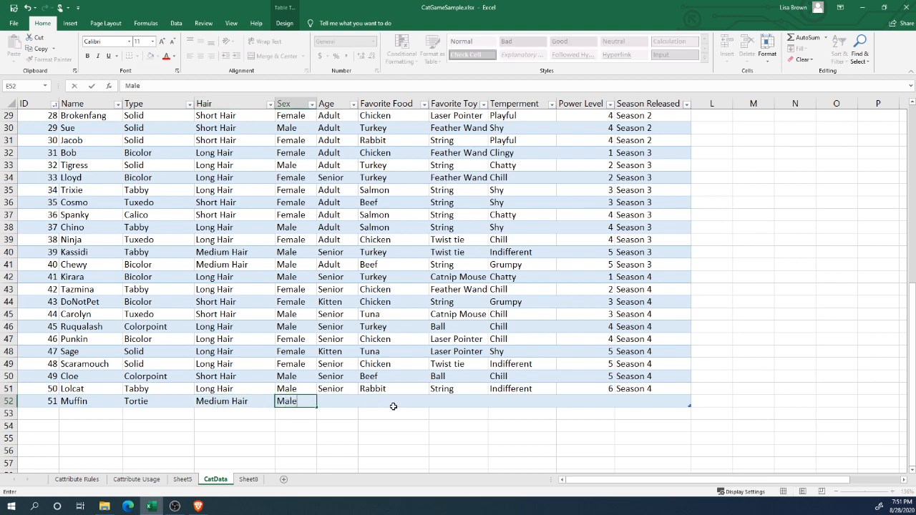
click(393, 438)
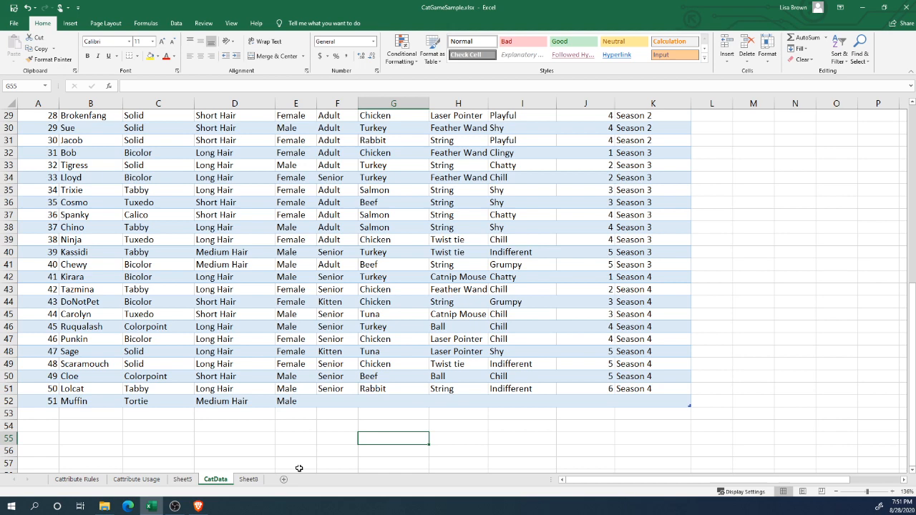
click(248, 478)
click(119, 152)
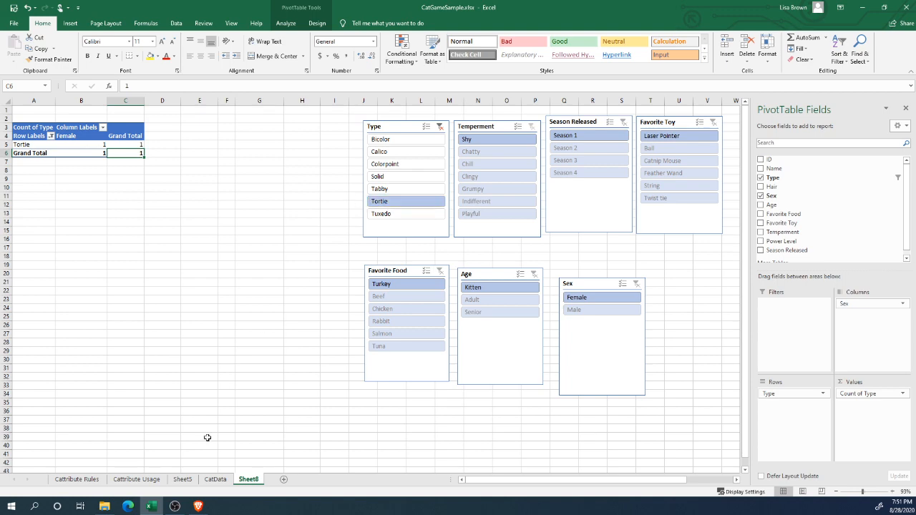
click(215, 479)
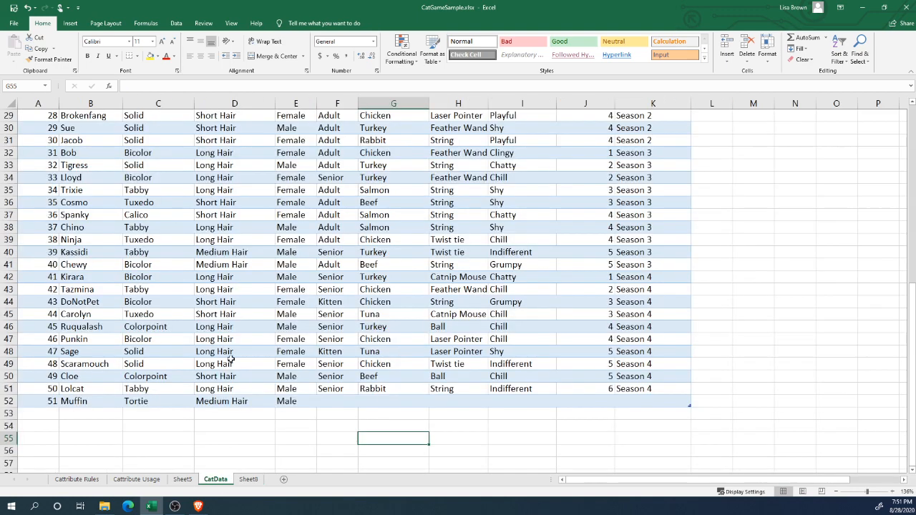
click(249, 479)
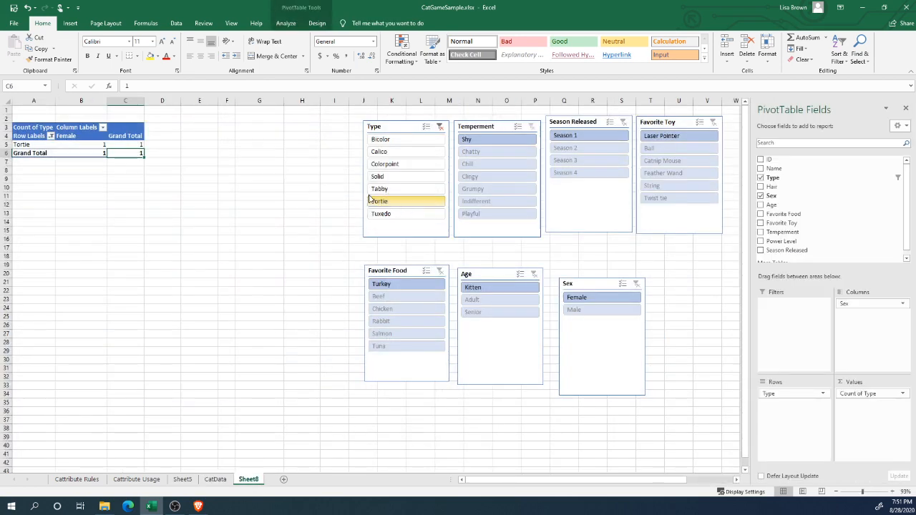
click(80, 144)
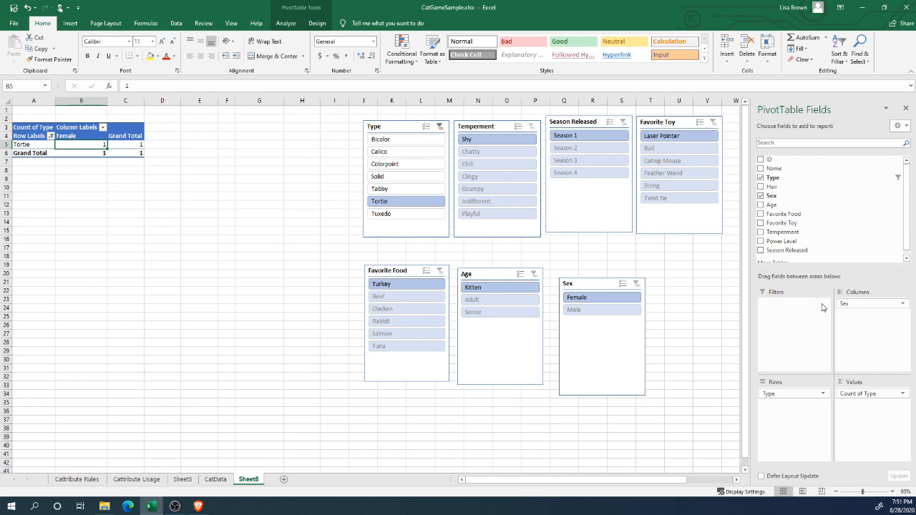
- Enter Adult as the age and Rabbit as the favorite food of the new record in row 52 on CatData
click(214, 480)
click(353, 402)
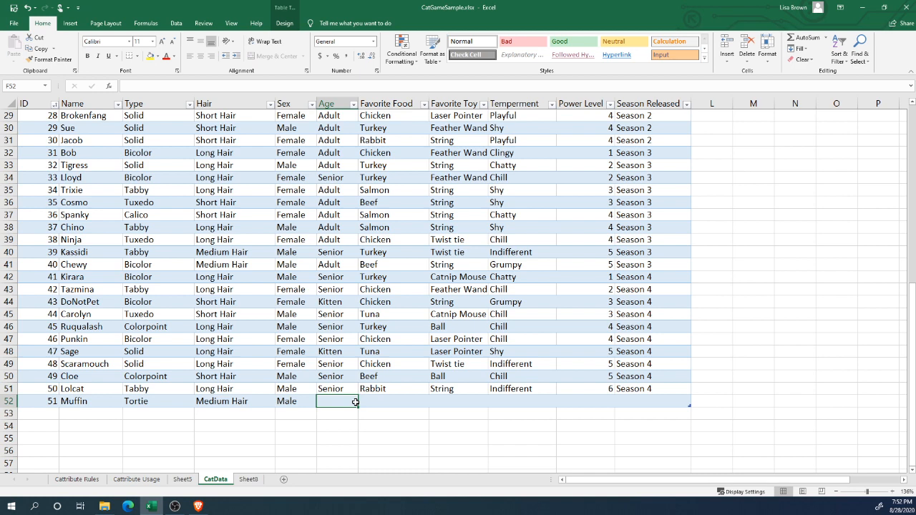
text(Adult)
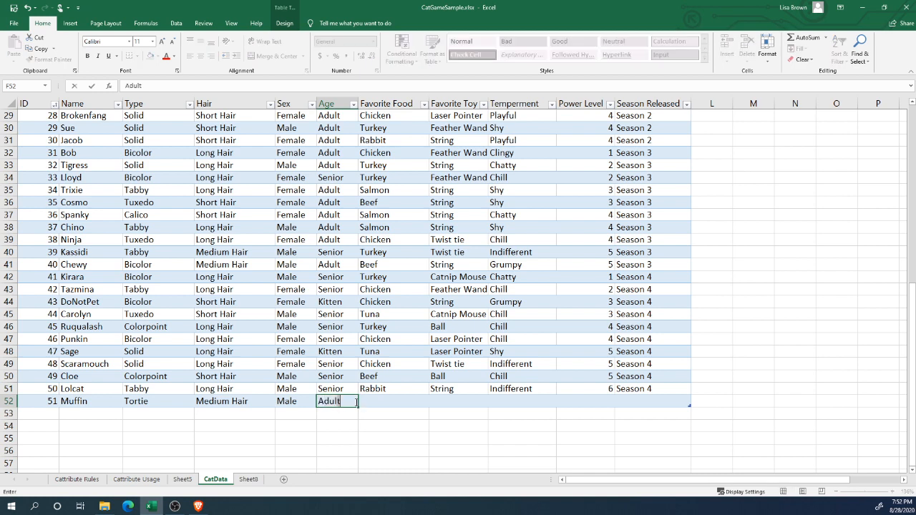
key(Tab)
text(Ra)
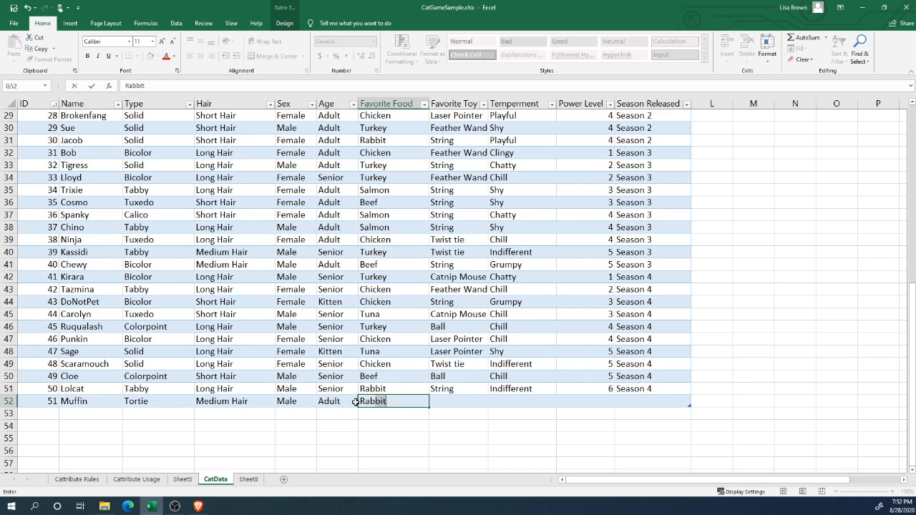
key(Tab)
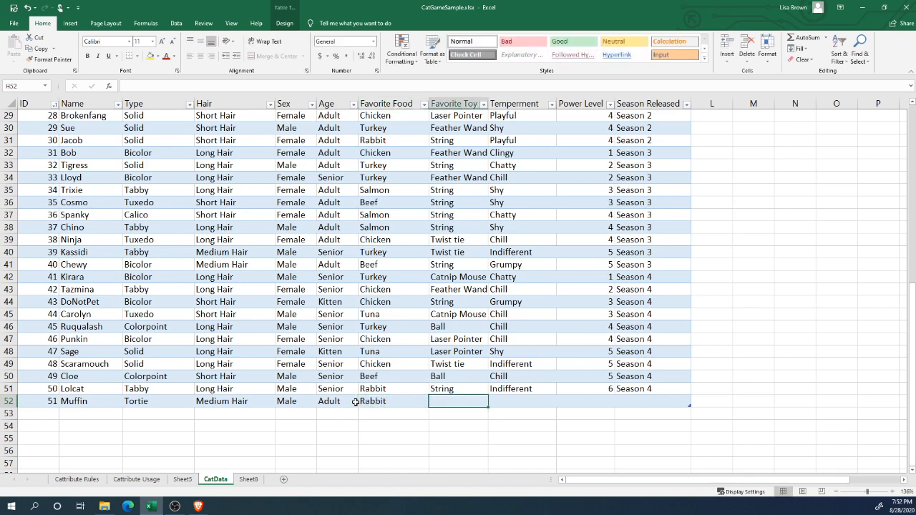
- Replace Sex with Favorite Toy in the Sheet8 PivotTable columns and clear the Type filter
click(249, 479)
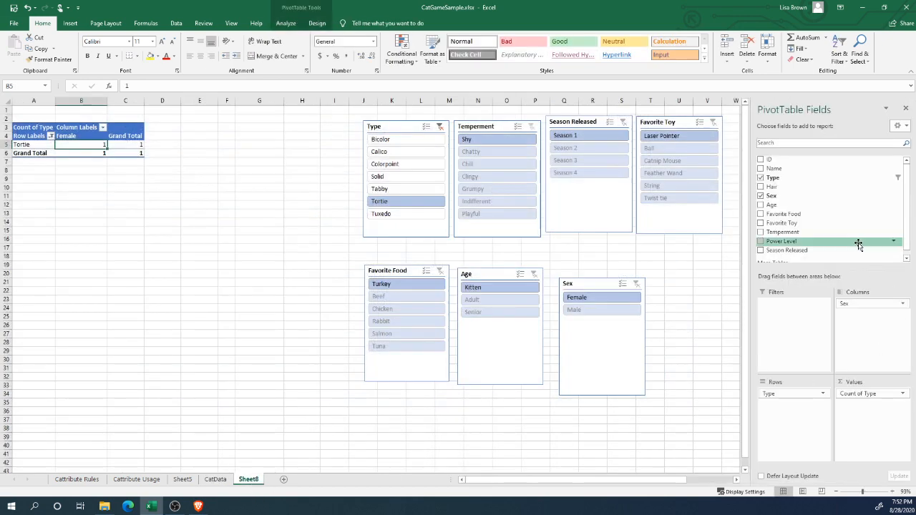
drag(772, 195, 719, 313)
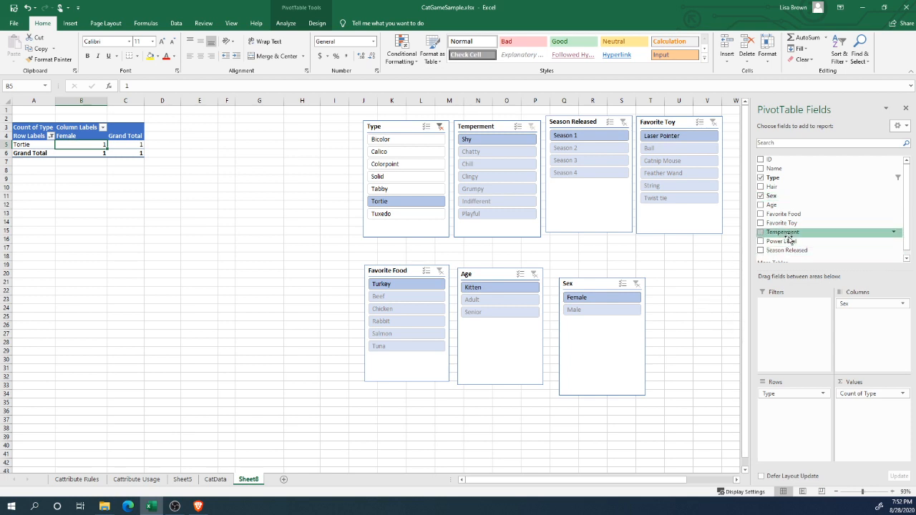
drag(850, 305, 714, 322)
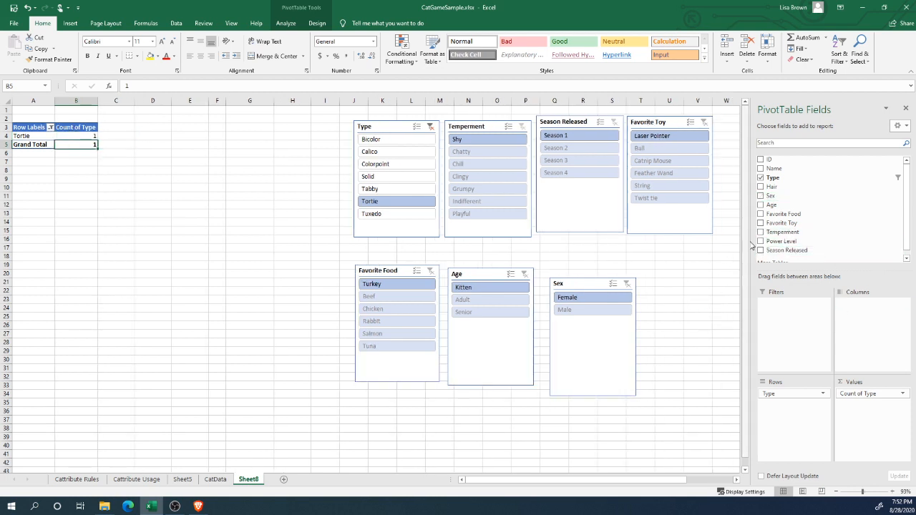
drag(781, 223, 879, 346)
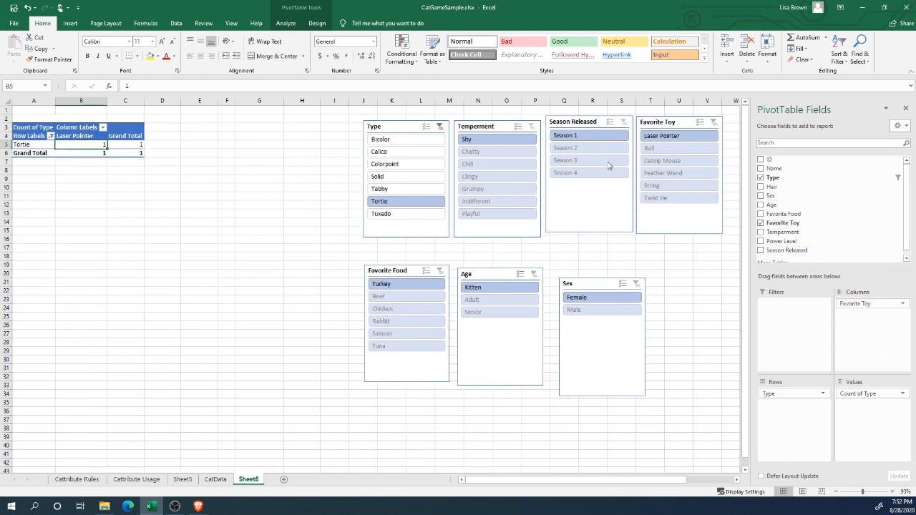
click(440, 126)
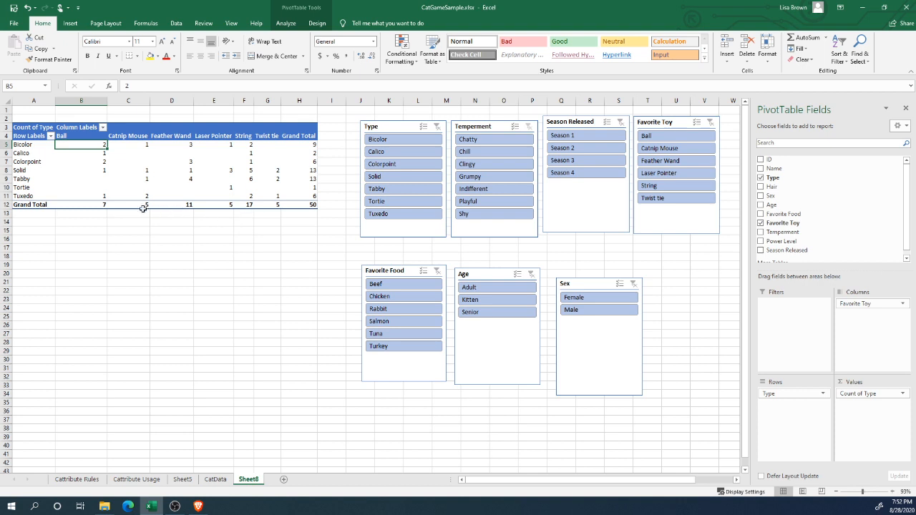
- Compare favorite toys by alternating the Season Released filter between Season 4 and Season 3, leaving Season 4 selected
mouse_move(133, 205)
click(564, 174)
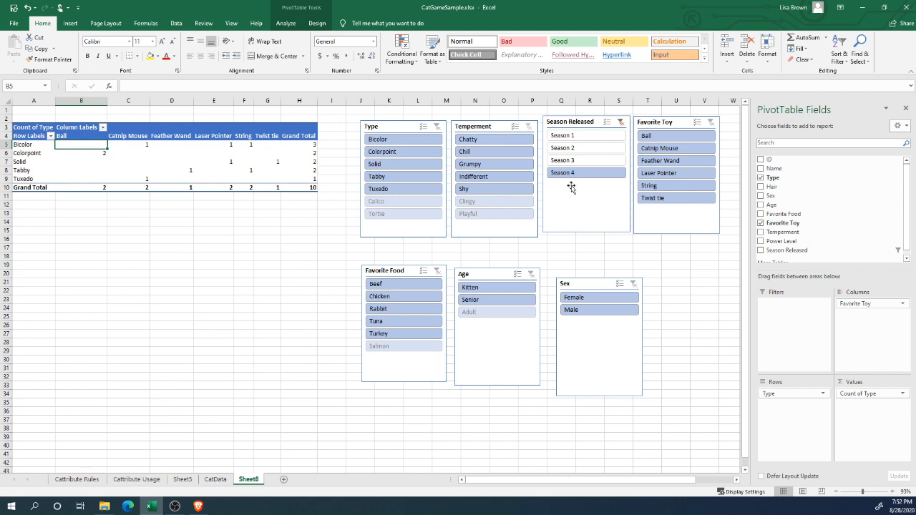
drag(578, 164, 569, 178)
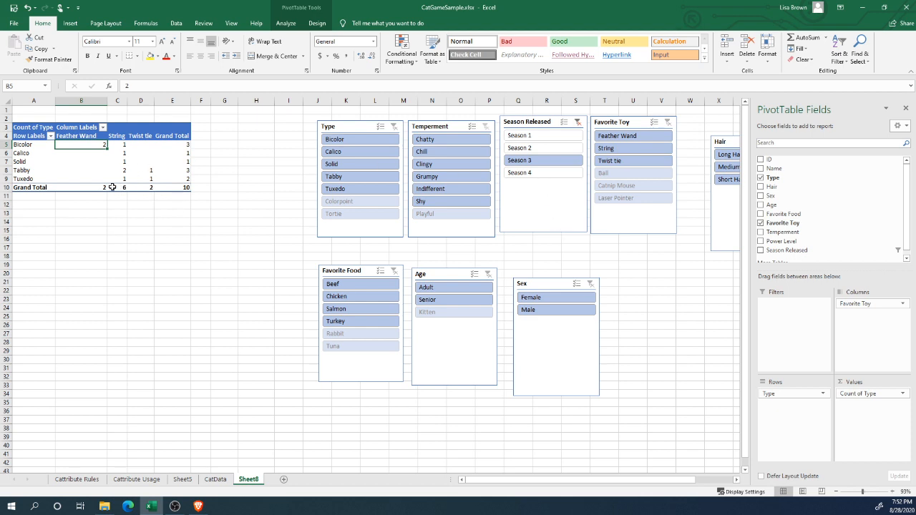
click(526, 175)
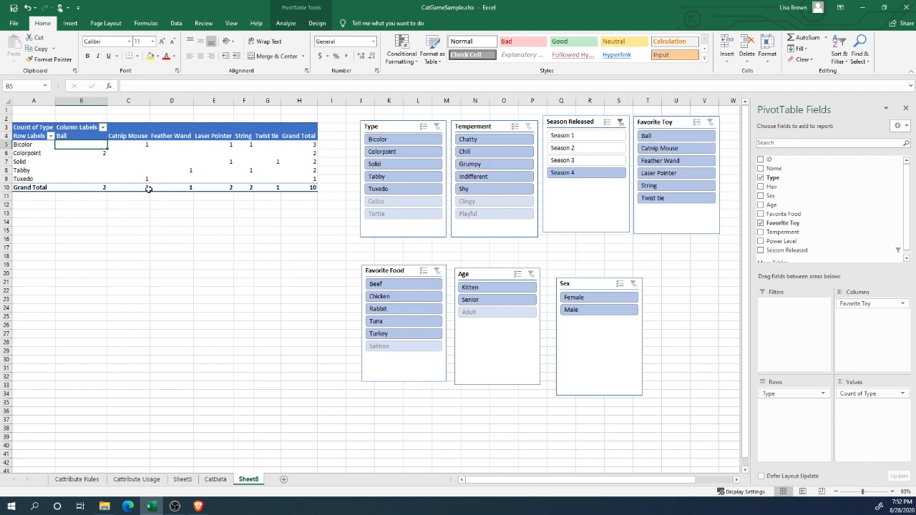
click(562, 161)
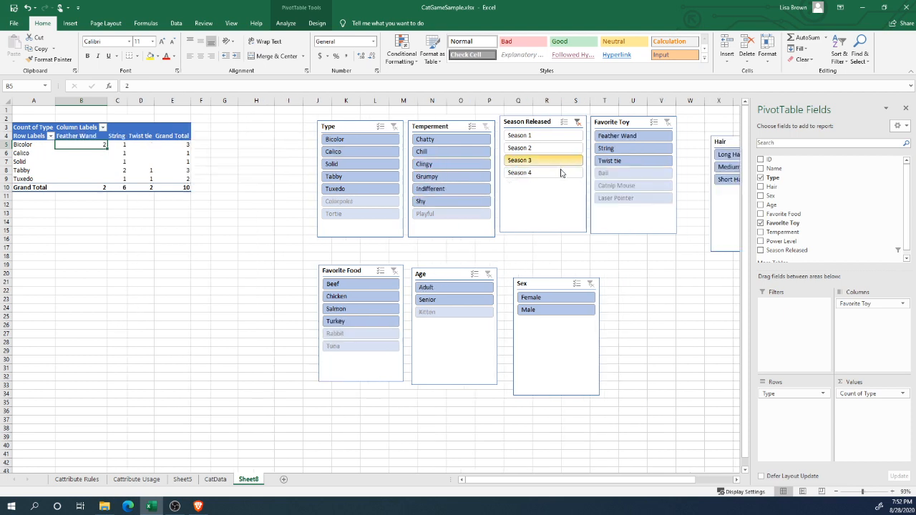
click(561, 174)
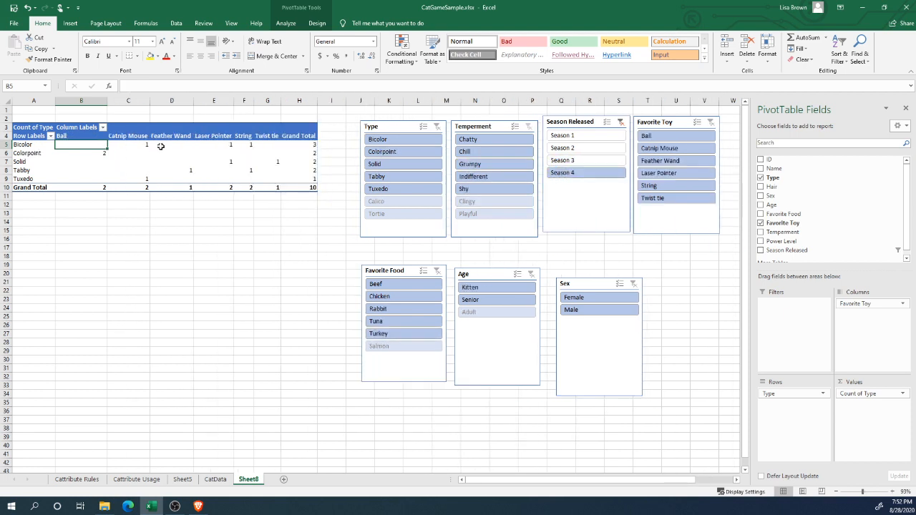
- Enter Catnip Mouse as the favorite toy of the new record in row 52 on CatData
click(215, 479)
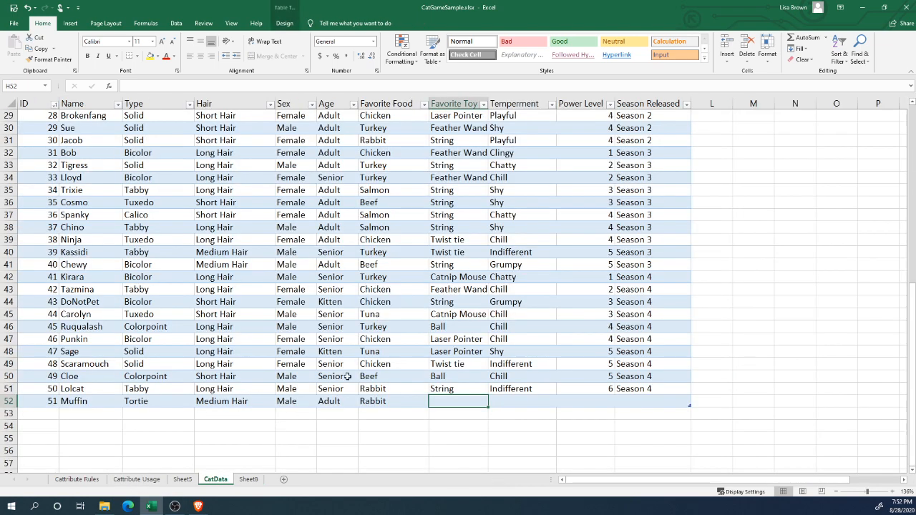
text(Catnp)
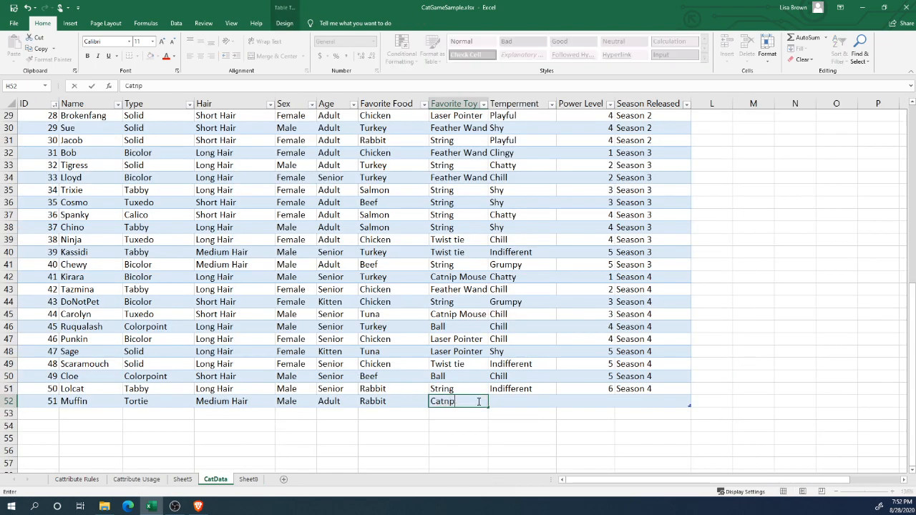
key(BackSpace)
text(ip Mouse)
- Replace Favorite Toy with Temperment in the columns of the Sheet8 PivotTable
click(248, 479)
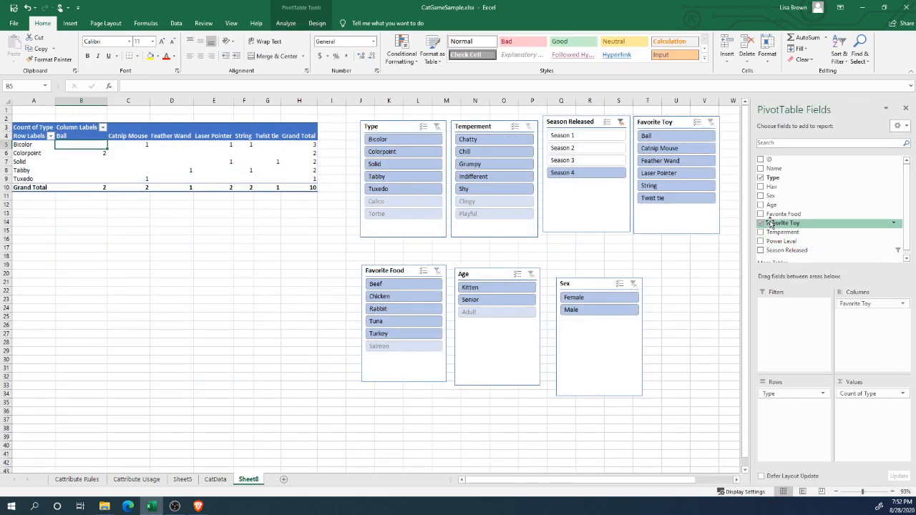
drag(782, 232, 691, 279)
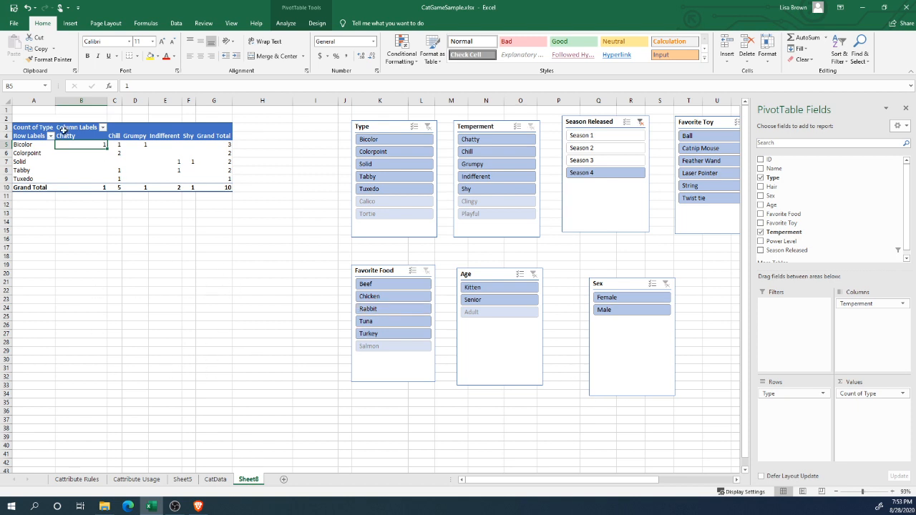
click(162, 164)
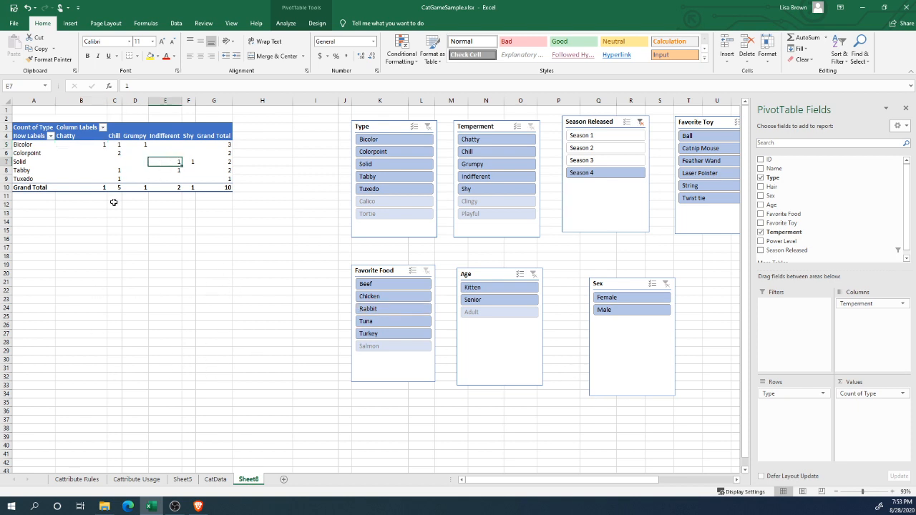
- Insert a Clustered Column PivotChart based on the Type by Temperment PivotTable on Sheet8
click(286, 23)
click(596, 54)
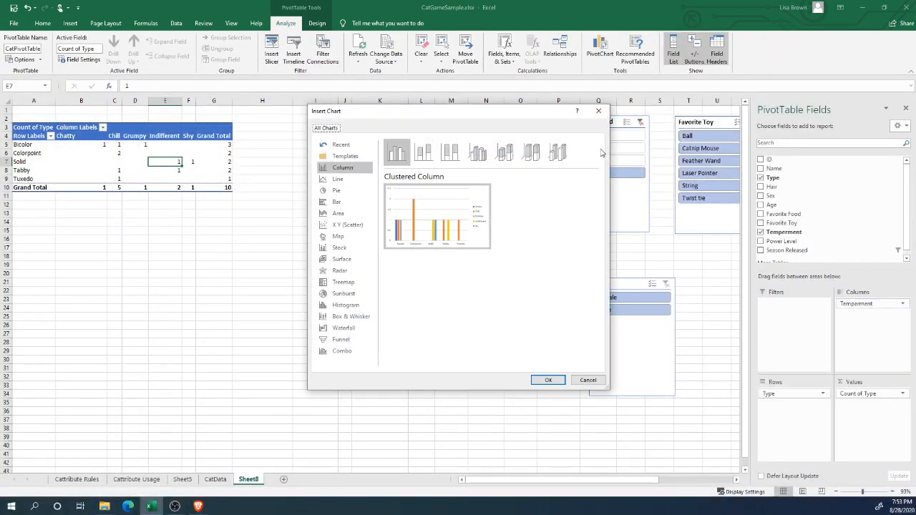
click(548, 380)
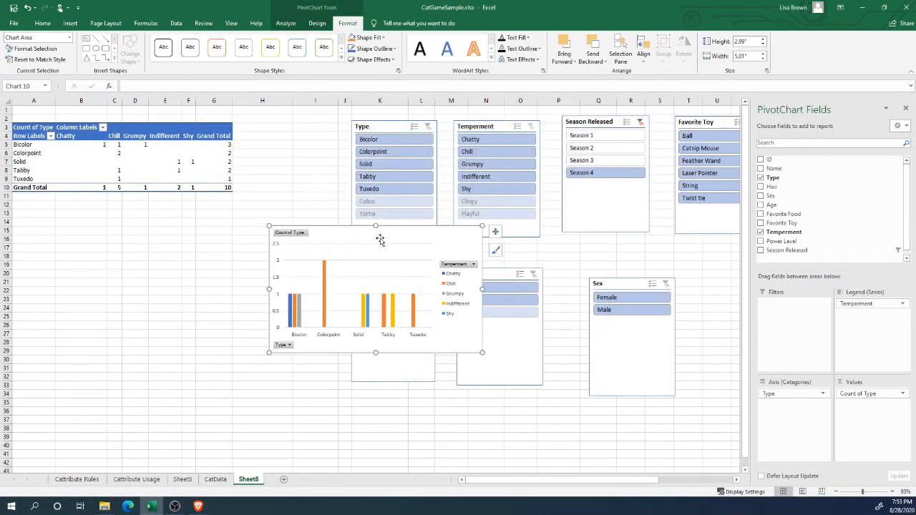
- Move the PivotChart below the PivotTable and slicer-compare temperments for all seasons against Season 4, leaving Season 4 selected
drag(379, 239, 158, 314)
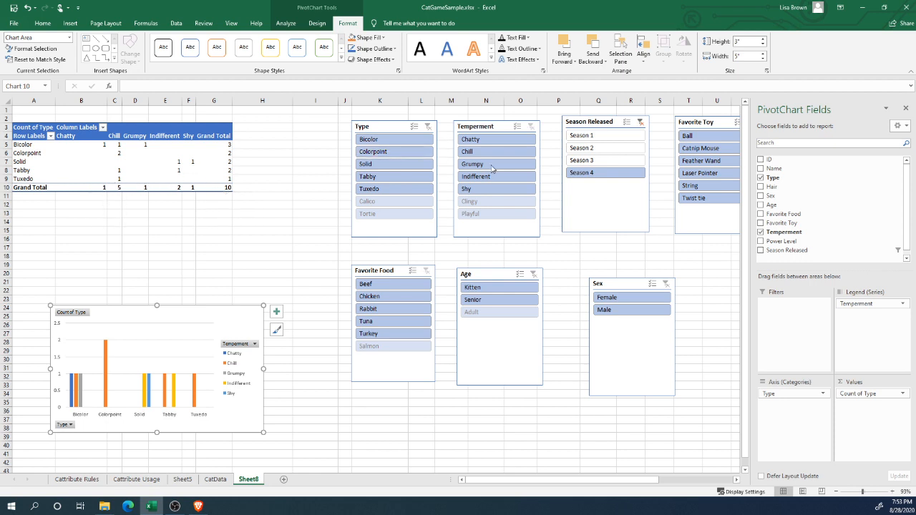
click(640, 122)
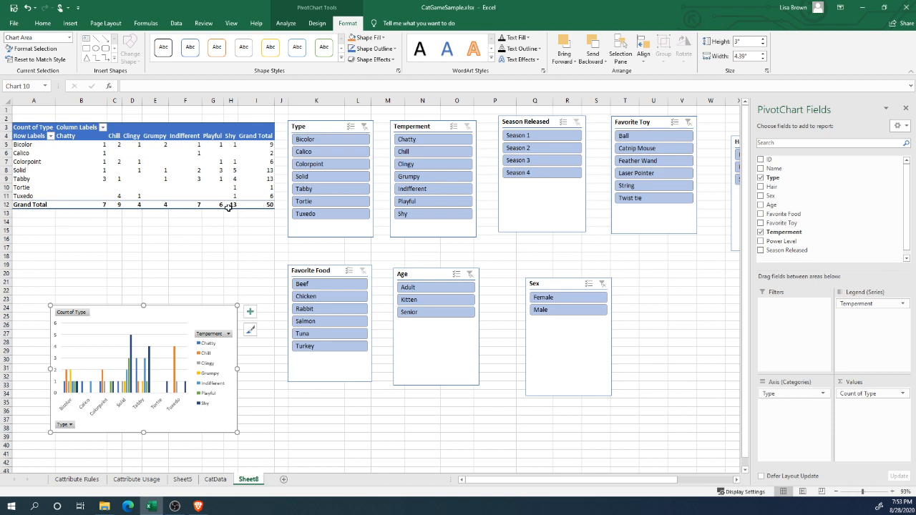
click(519, 174)
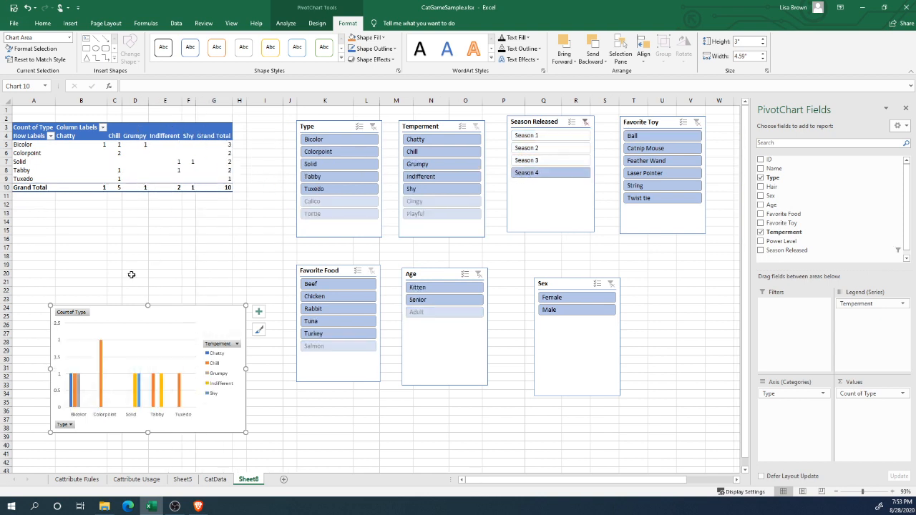
- Enter Clingy as the temperment of the new record in row 52 on CatData
click(215, 479)
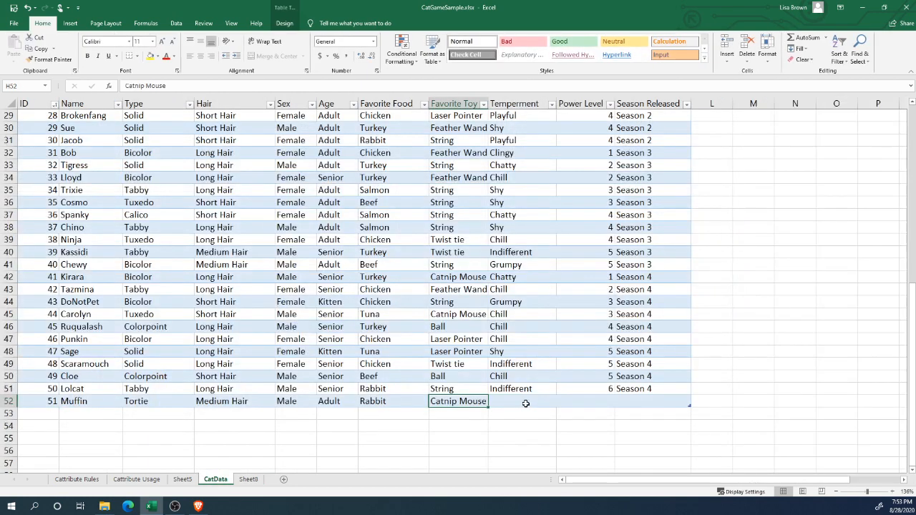
click(525, 403)
text(Clingy)
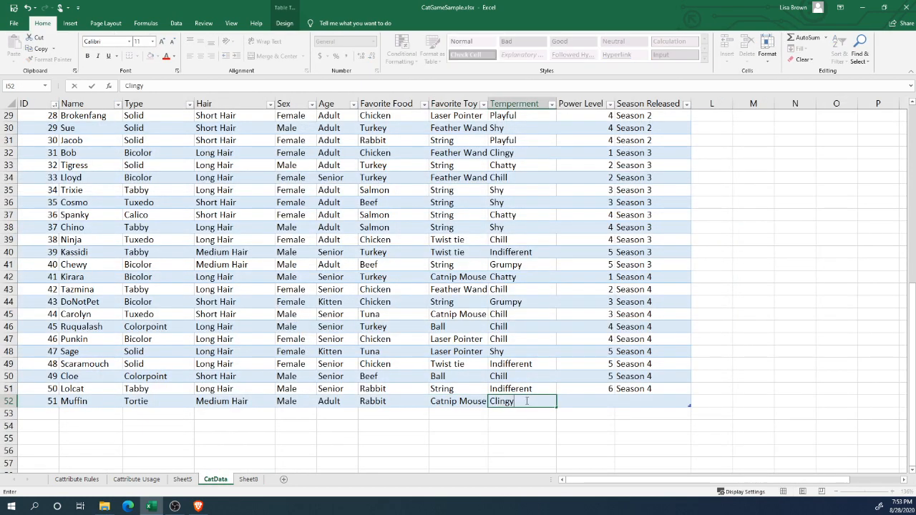
click(591, 427)
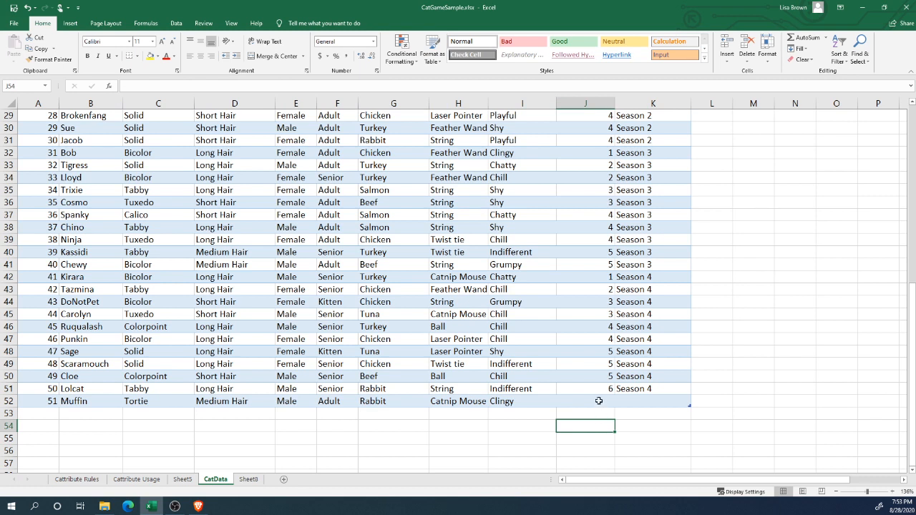
- Complete the new record in row 52 with power level 6 and Season 5 as the season released, and return to Sheet8
click(601, 402)
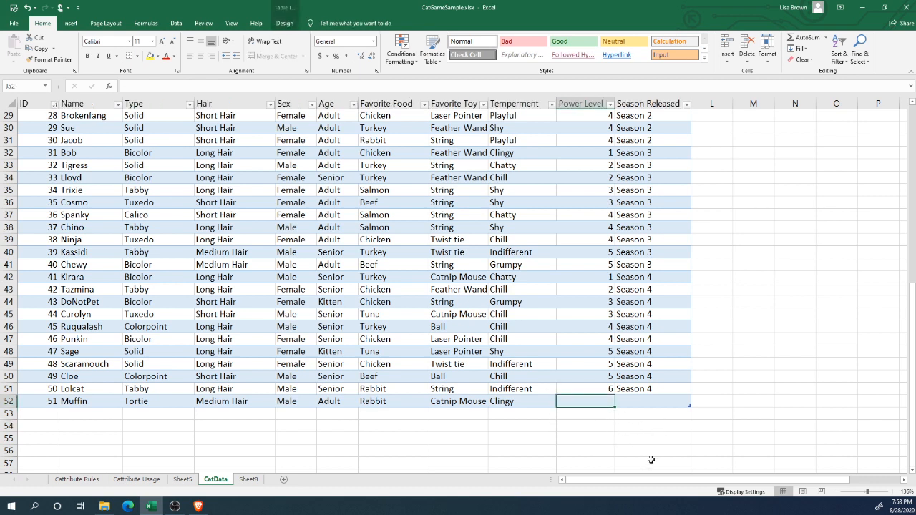
text(6)
click(637, 399)
text(Se)
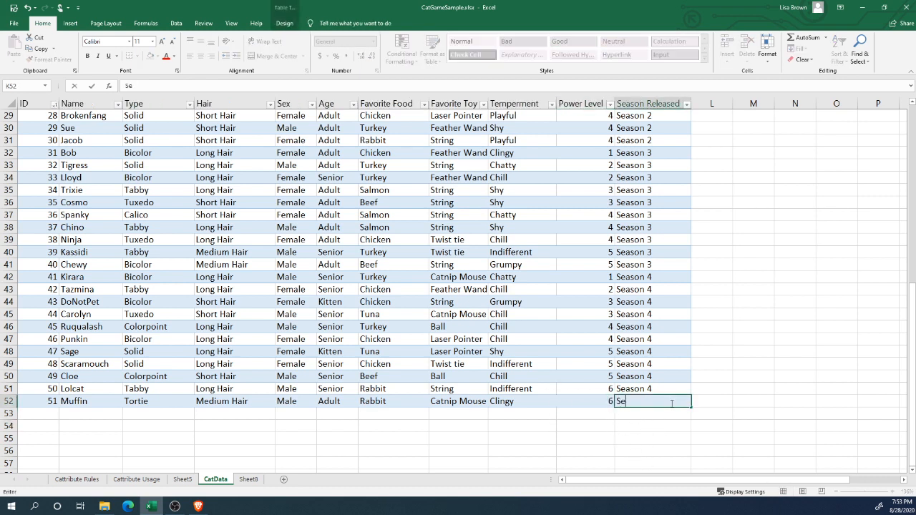
text(ason 5)
click(656, 439)
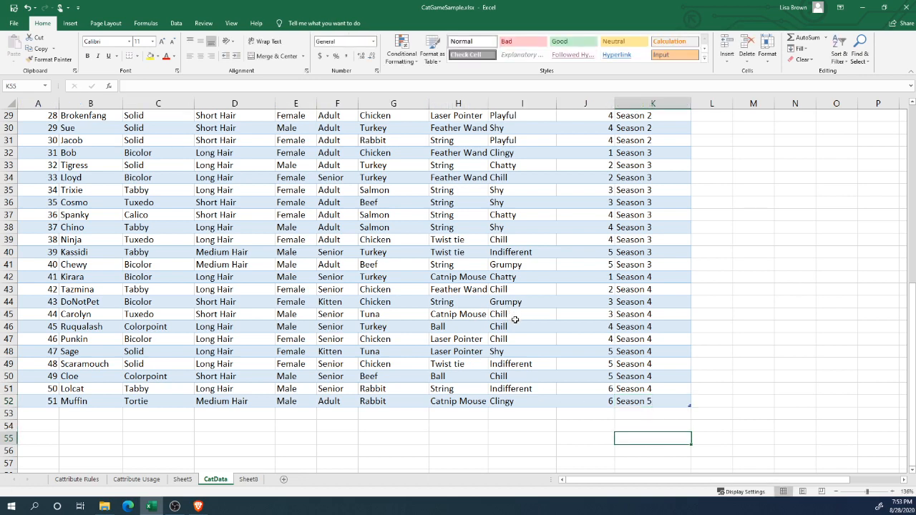
click(248, 480)
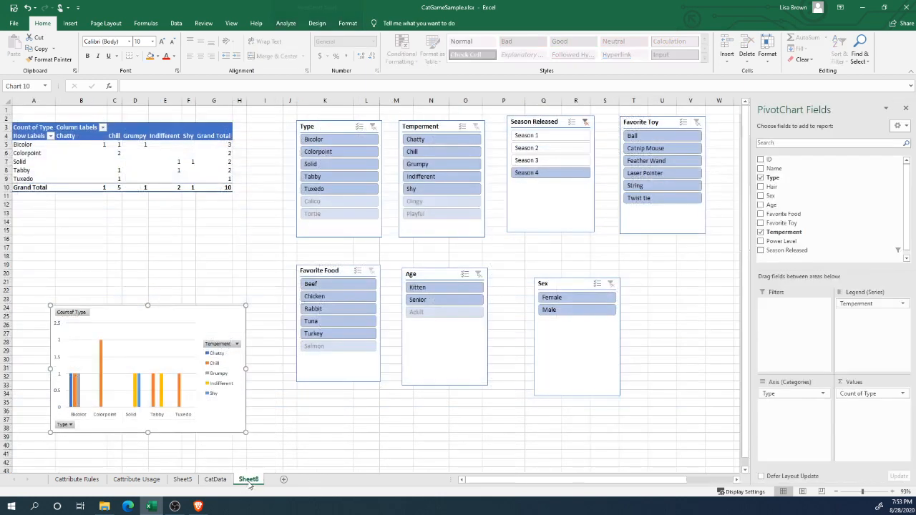